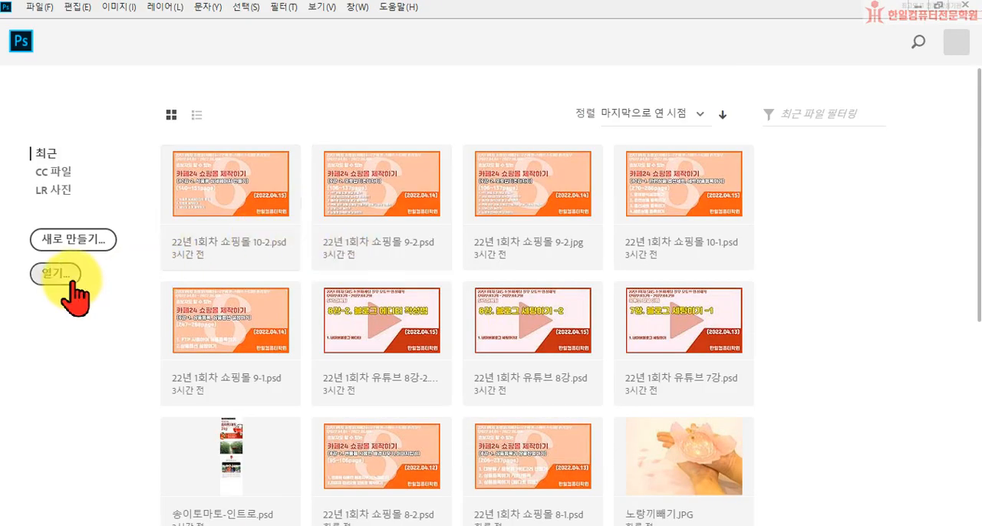
{"action": "left_click", "coordinate": [46, 273]}
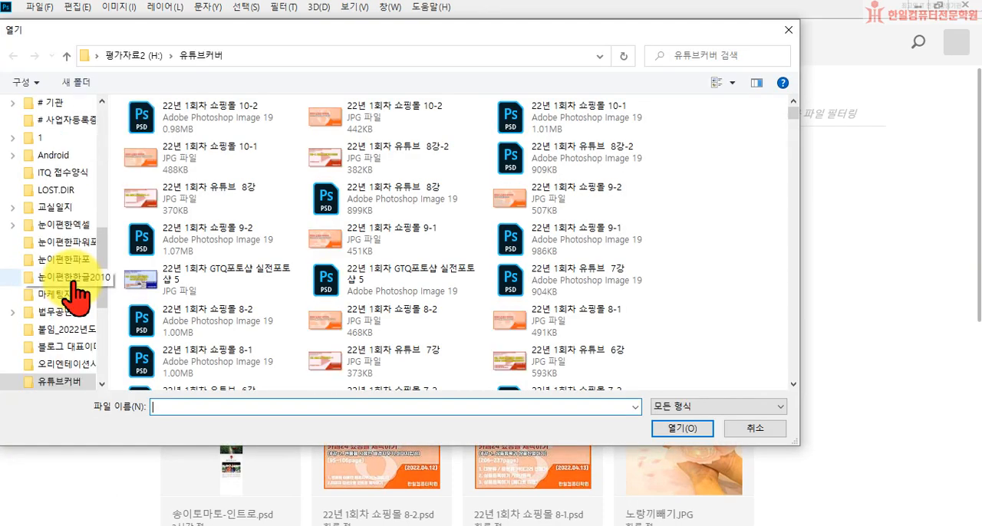
{"action": "left_click", "coordinate": [740, 429]}
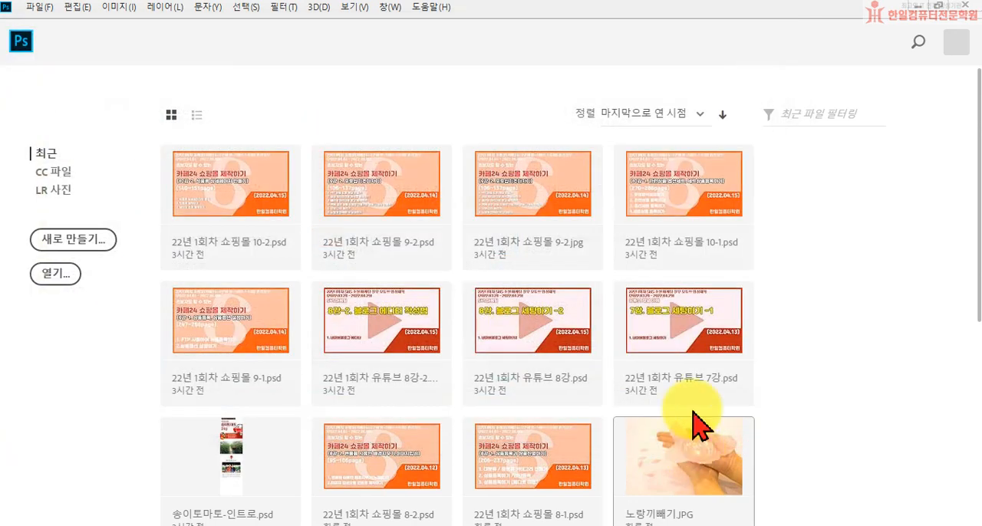
{"action": "left_click", "coordinate": [917, 6]}
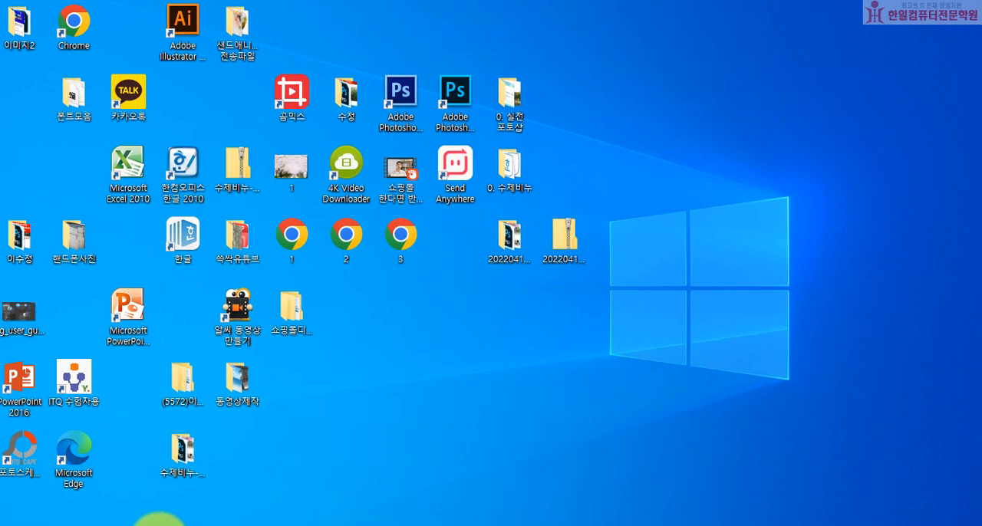
Switch to the Microsoft Edge browser and search NAVER for "이기적in".
{"action": "left_click", "coordinate": [159, 525]}
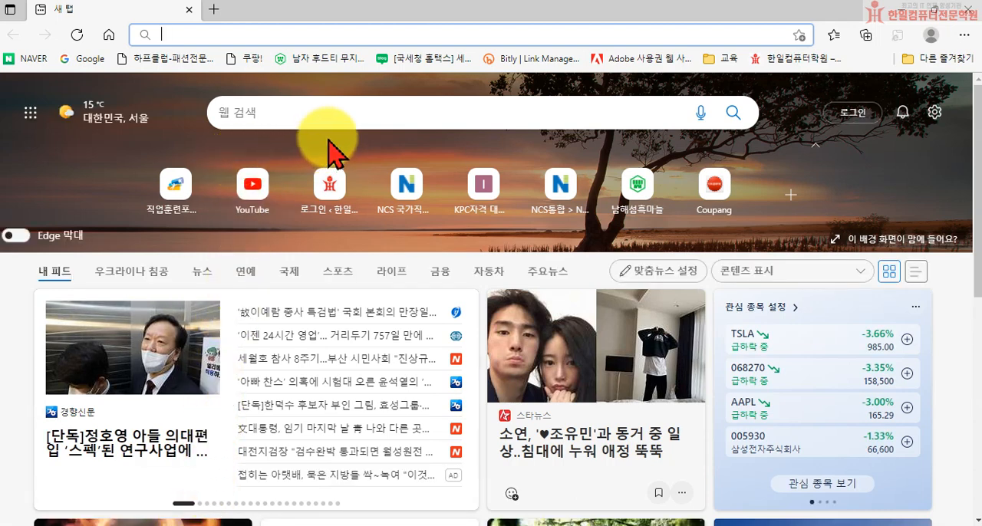
{"action": "left_click", "coordinate": [22, 59]}
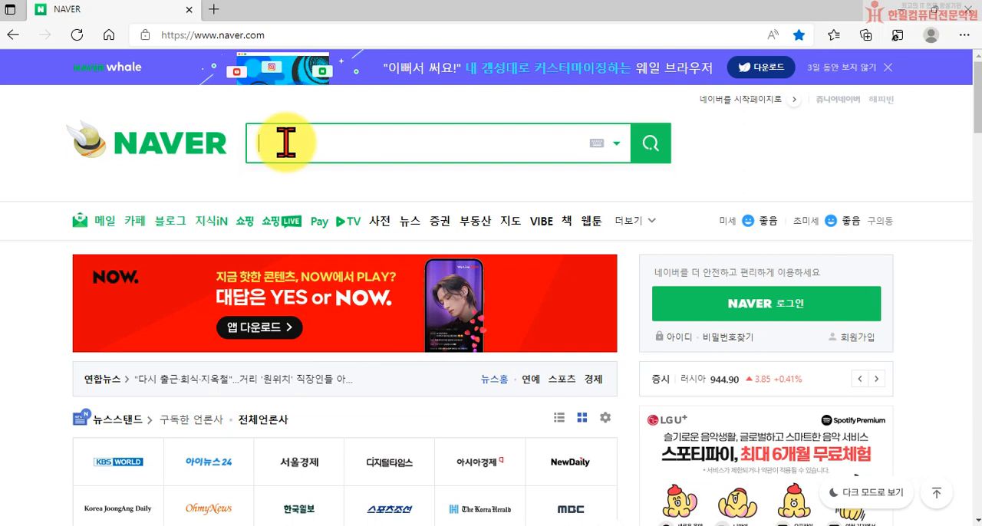
{"action": "type", "text": "이기적"}
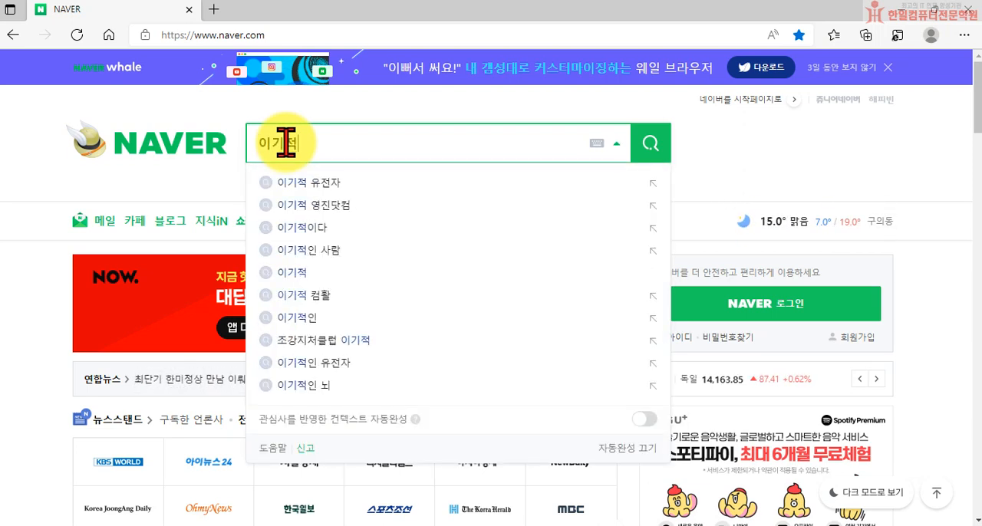
{"action": "type", "text": "in"}
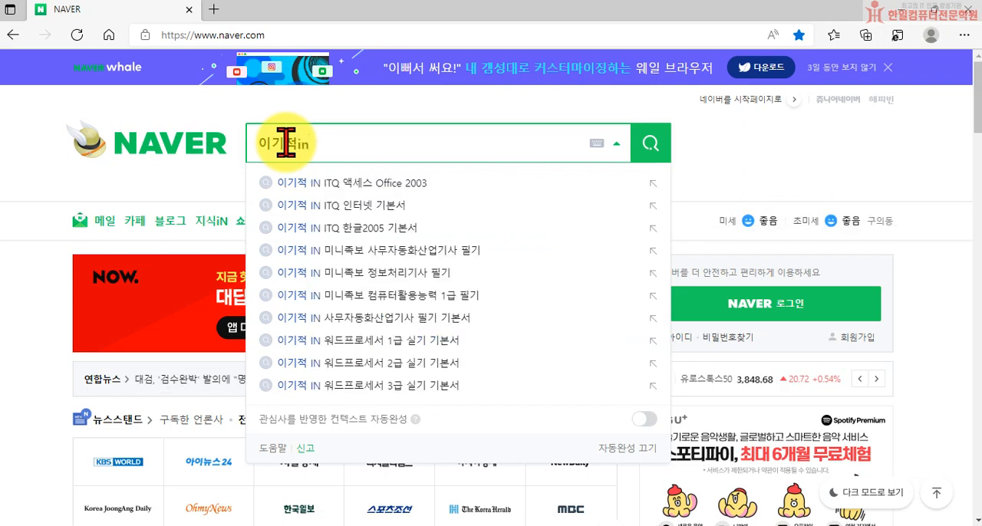
{"action": "key", "text": "Return"}
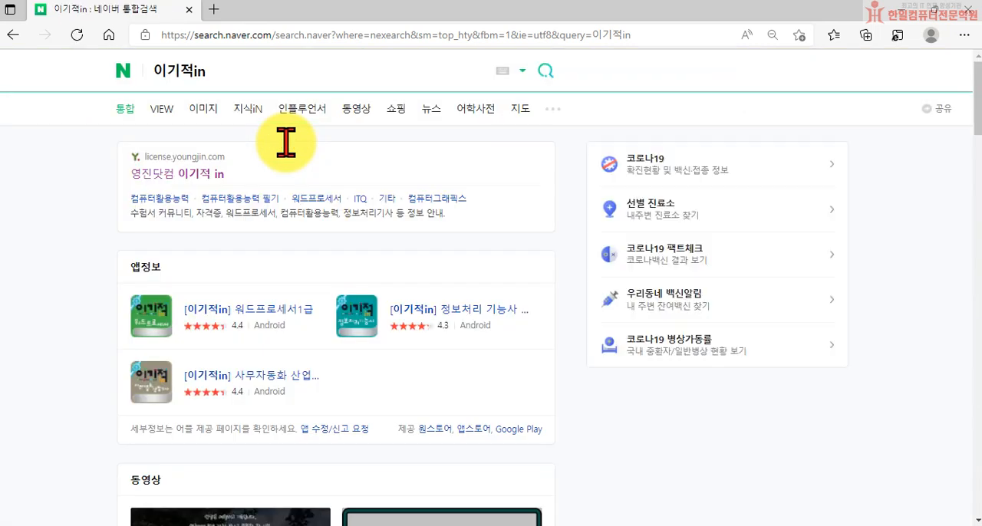
Open the 영진닷컴 이기적 in site from the results and go to the GTQ board of its 자료실.
{"action": "left_click", "coordinate": [213, 173]}
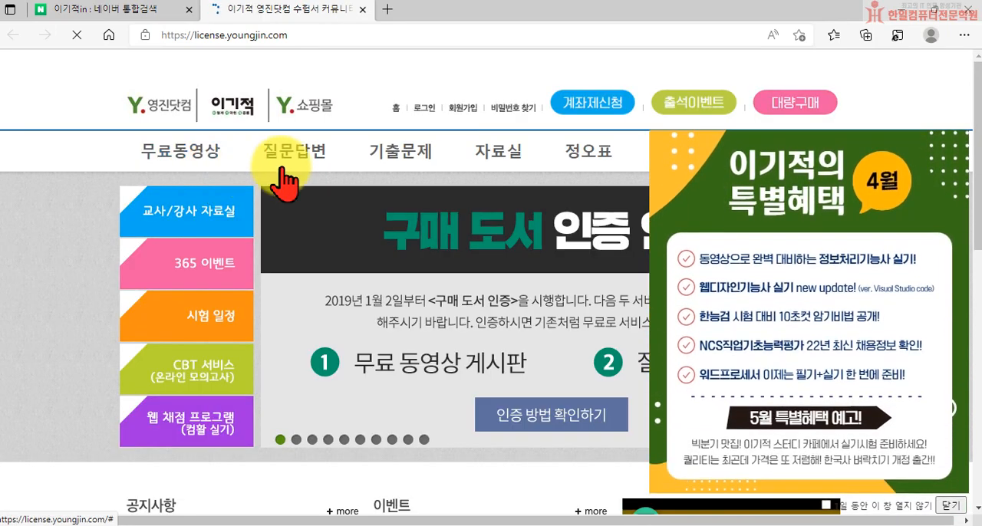
{"action": "mouse_move", "coordinate": [478, 149]}
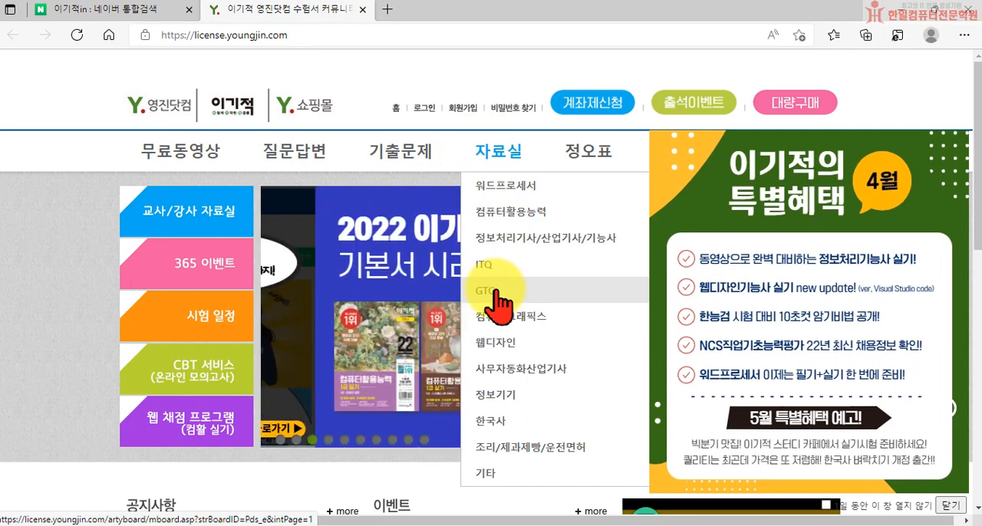
{"action": "left_click", "coordinate": [495, 292]}
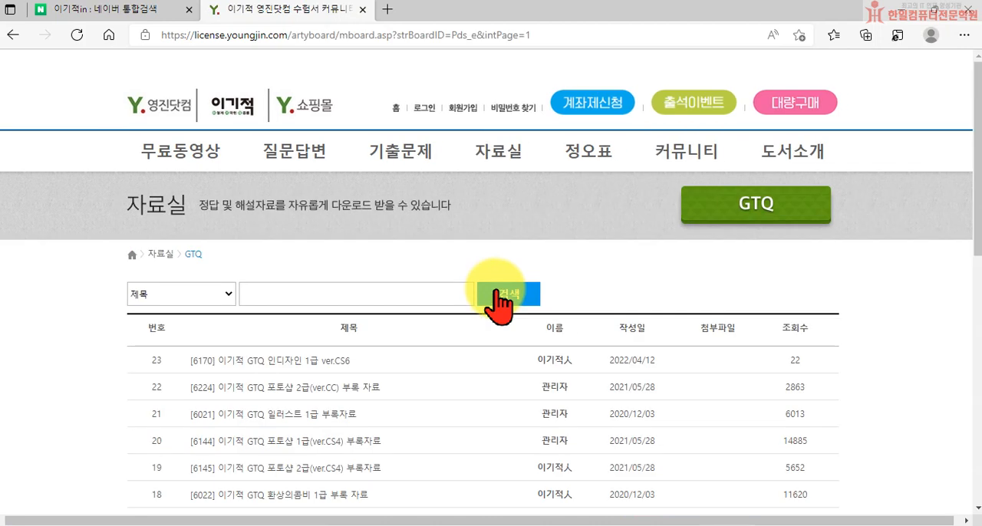
Open the post "[6144] 이기적 GTQ 포토샵 1급(ver.CS4) 부록자료" and start downloading its 6144.zip file.
{"action": "scroll", "coordinate": [320, 400], "scroll_direction": "down", "scroll_amount": 1}
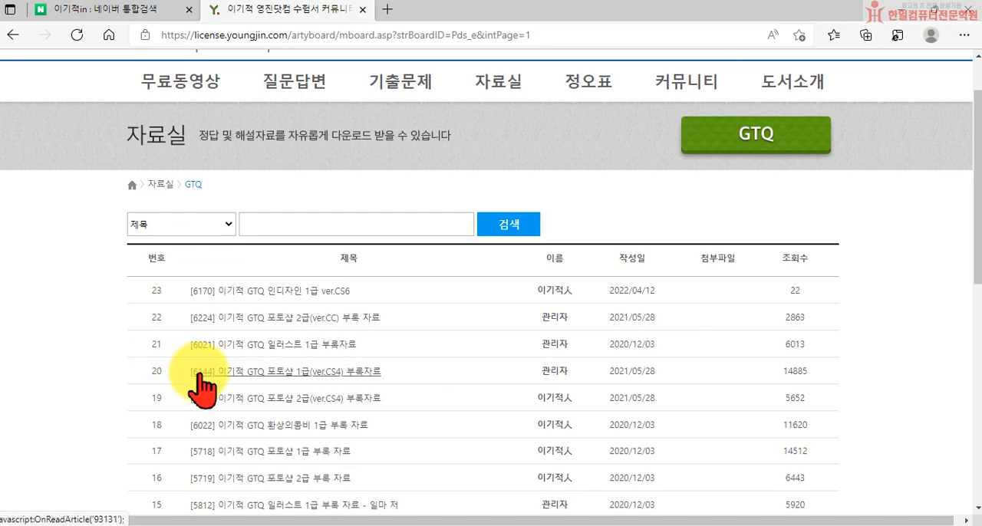
{"action": "left_click", "coordinate": [293, 372]}
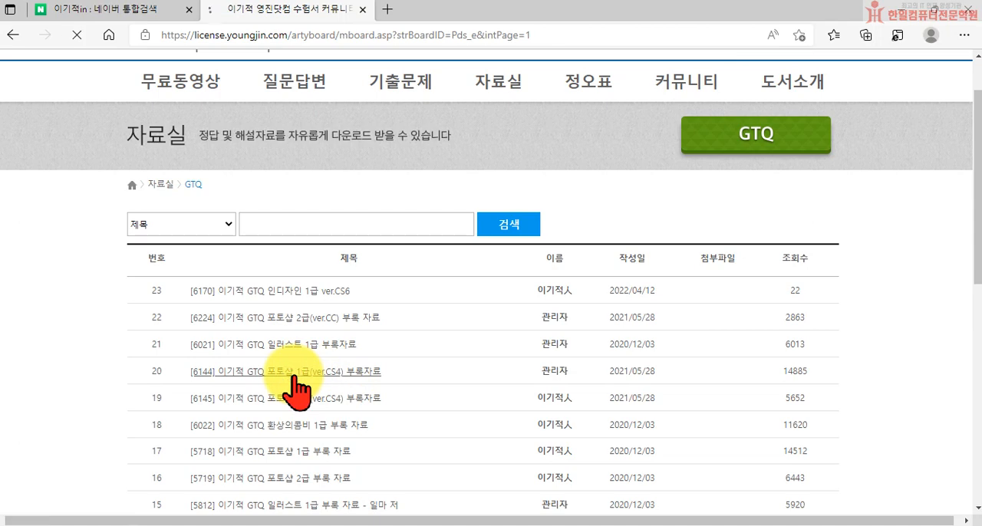
{"action": "scroll", "coordinate": [376, 410], "scroll_direction": "down", "scroll_amount": 4}
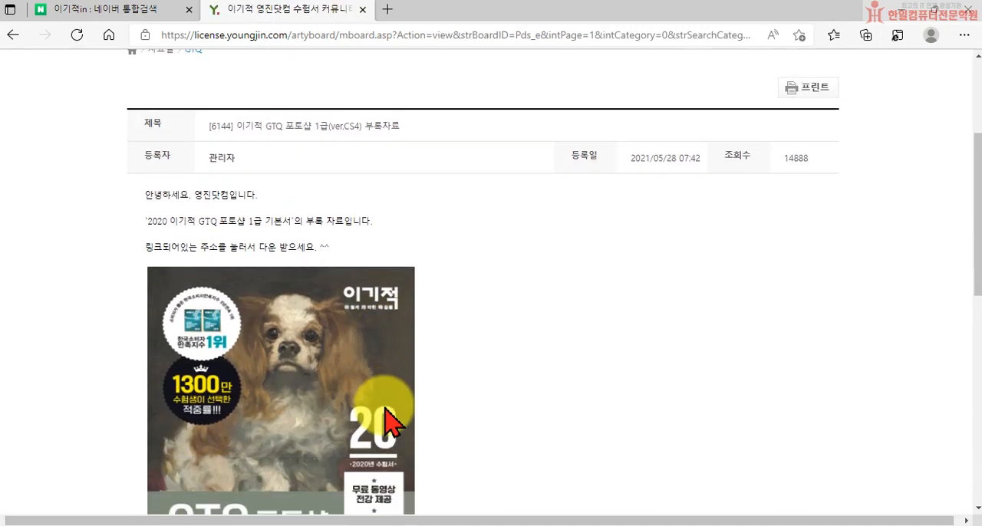
{"action": "scroll", "coordinate": [427, 420], "scroll_direction": "down", "scroll_amount": 2}
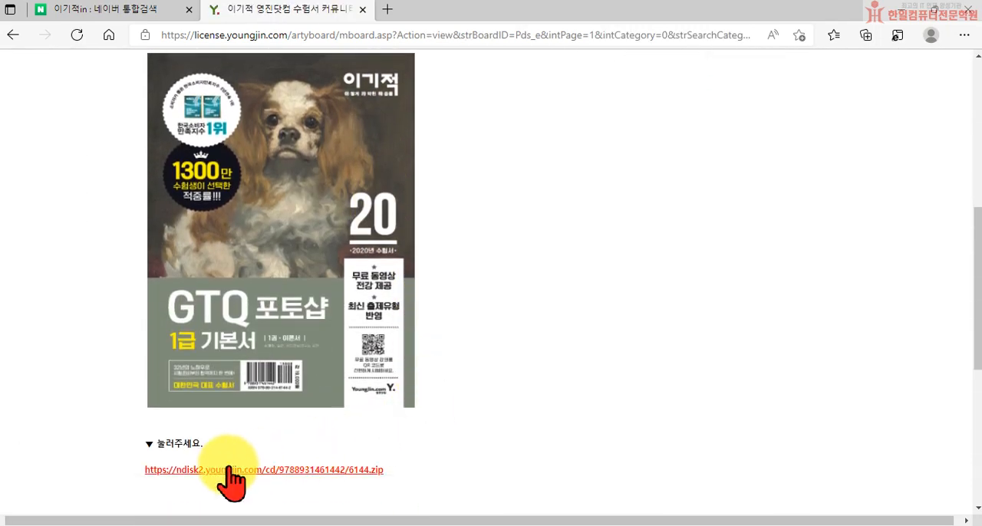
{"action": "scroll", "coordinate": [231, 469], "scroll_direction": "down", "scroll_amount": 1}
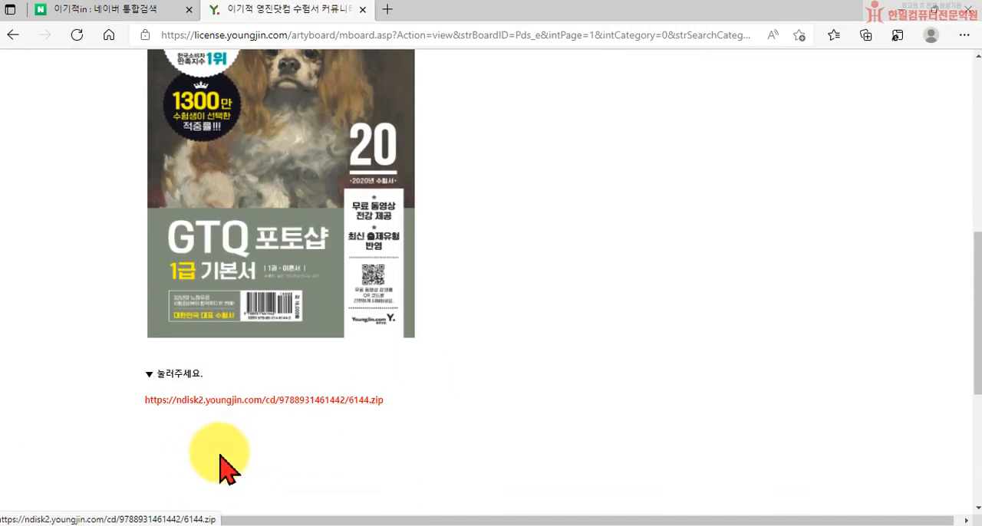
{"action": "left_click", "coordinate": [233, 401]}
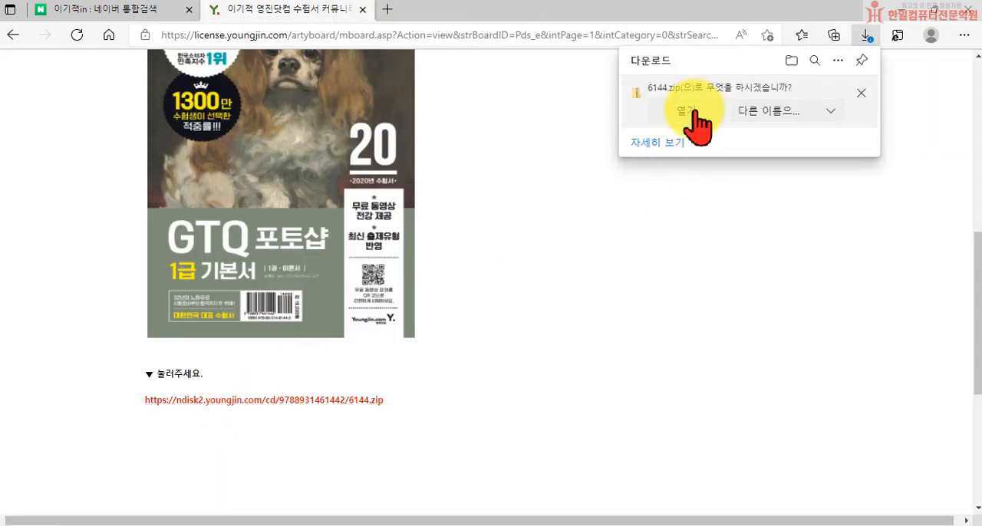
Save the downloaded archive in the 문서 folder under the name GTQ1급.
{"action": "left_click", "coordinate": [772, 117]}
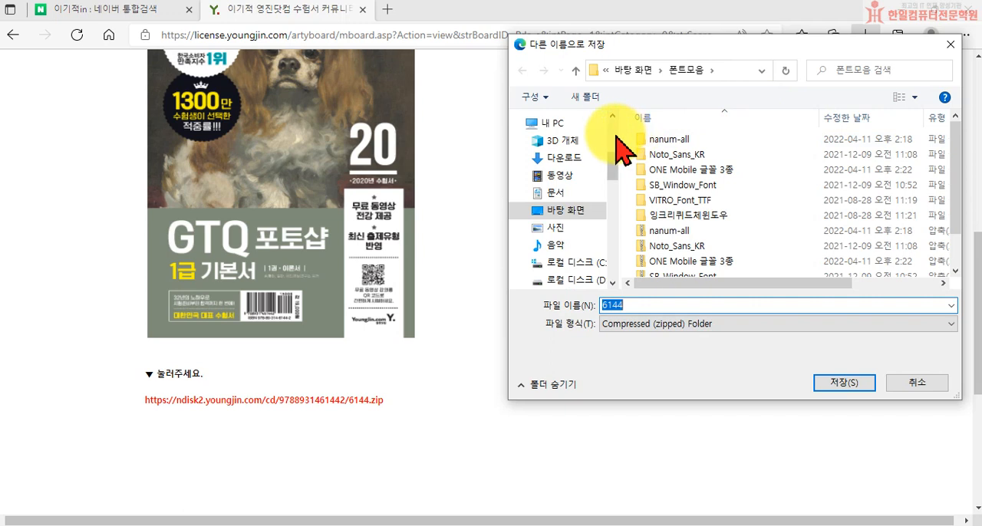
{"action": "scroll", "coordinate": [576, 142], "scroll_direction": "up", "scroll_amount": 5}
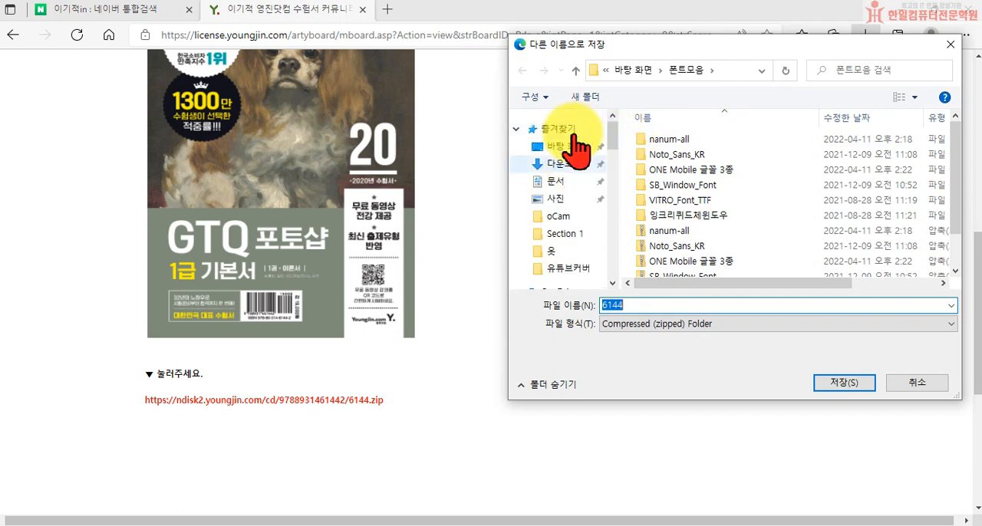
{"action": "left_click", "coordinate": [549, 182]}
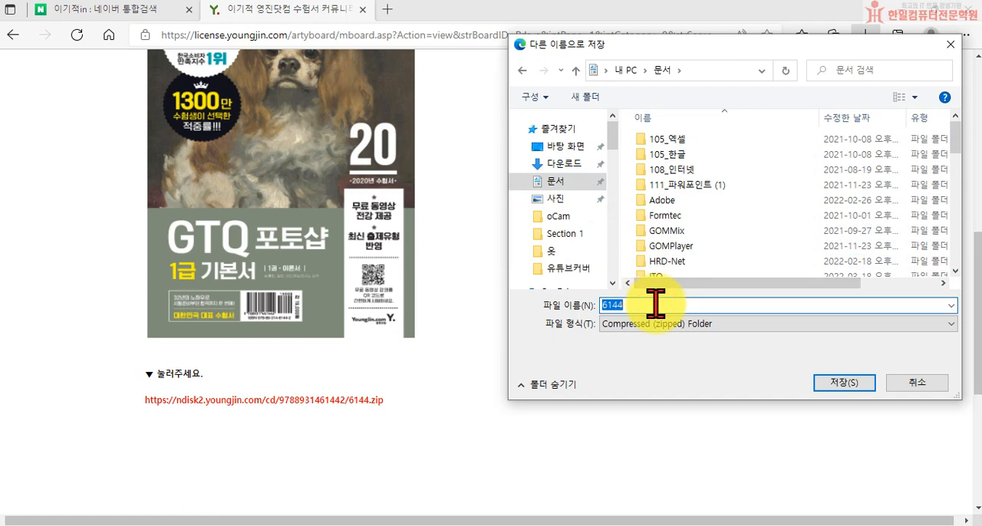
{"action": "type", "text": "GIT"}
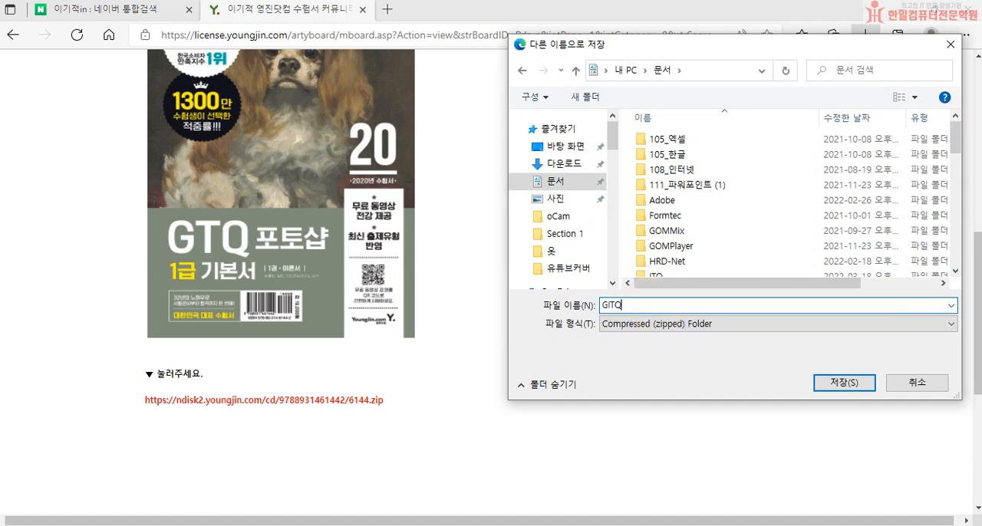
{"action": "type", "text": "Q"}
{"action": "key", "text": "Return"}
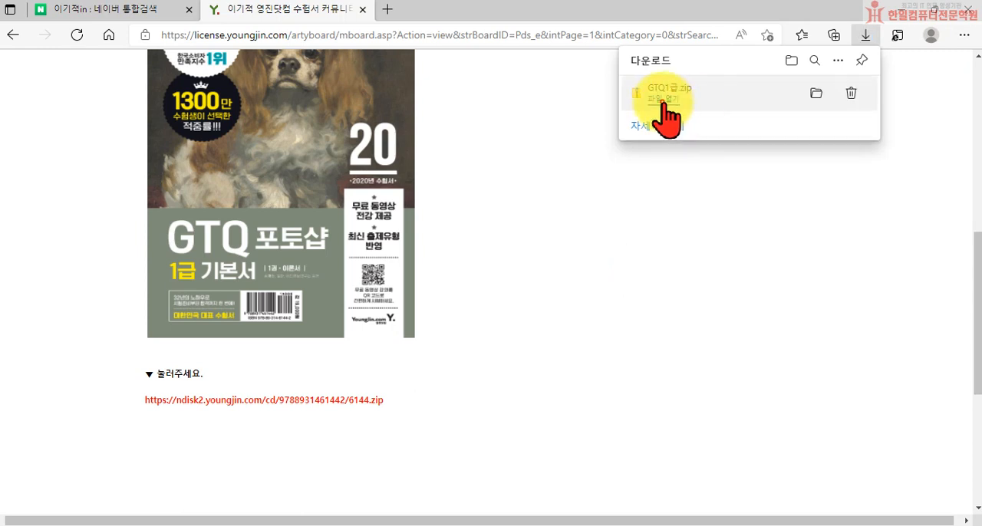
Open the downloaded GTQ1급.zip and extract all its contents to the GTQ1급 folder in 문서.
{"action": "left_click", "coordinate": [661, 106]}
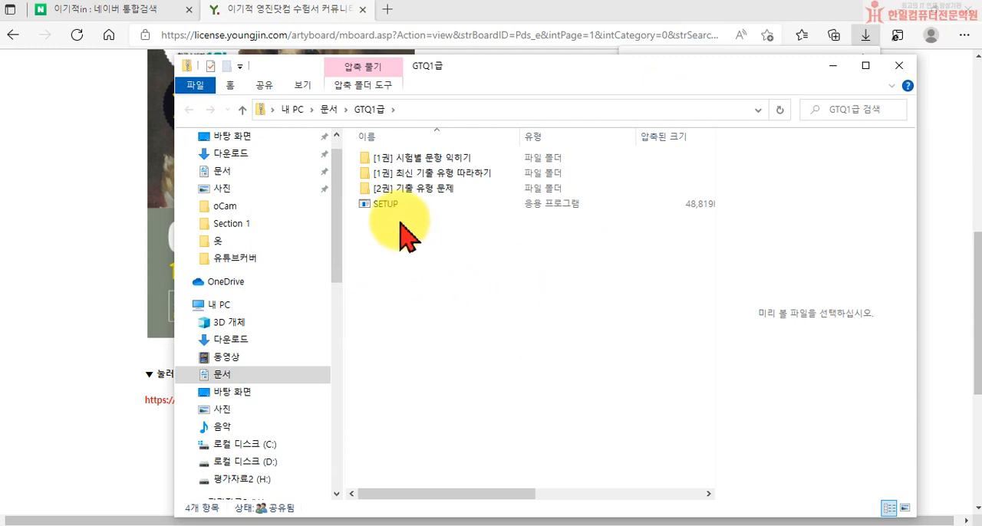
{"action": "left_click", "coordinate": [364, 84]}
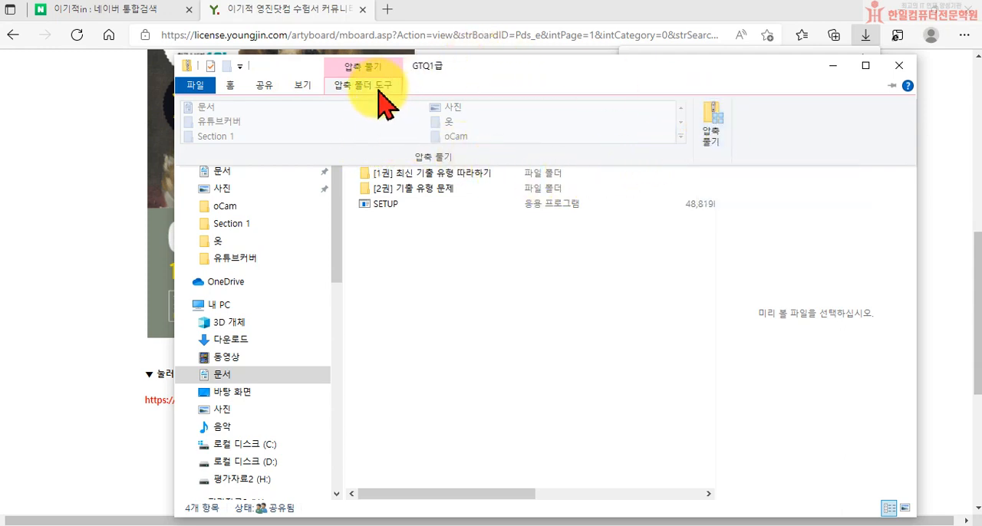
{"action": "left_click", "coordinate": [709, 128]}
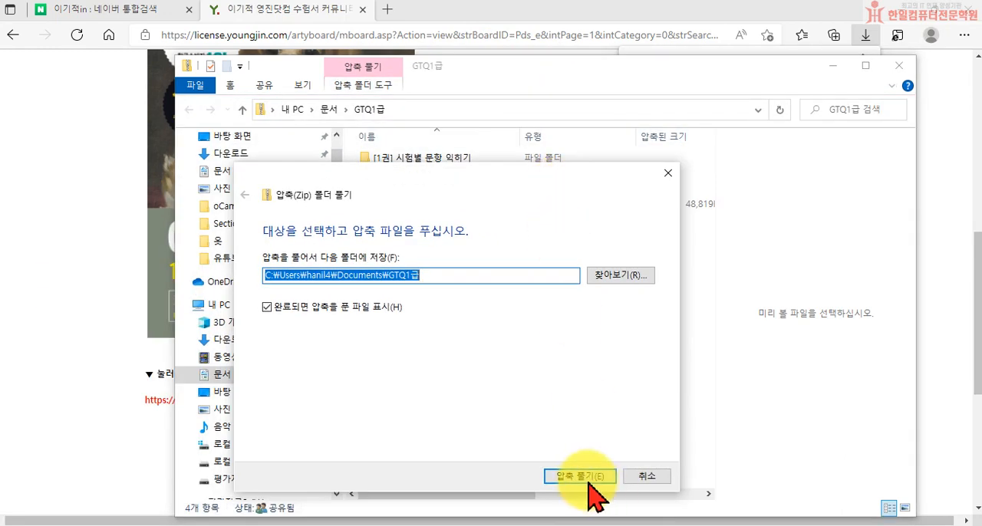
{"action": "left_click", "coordinate": [585, 477]}
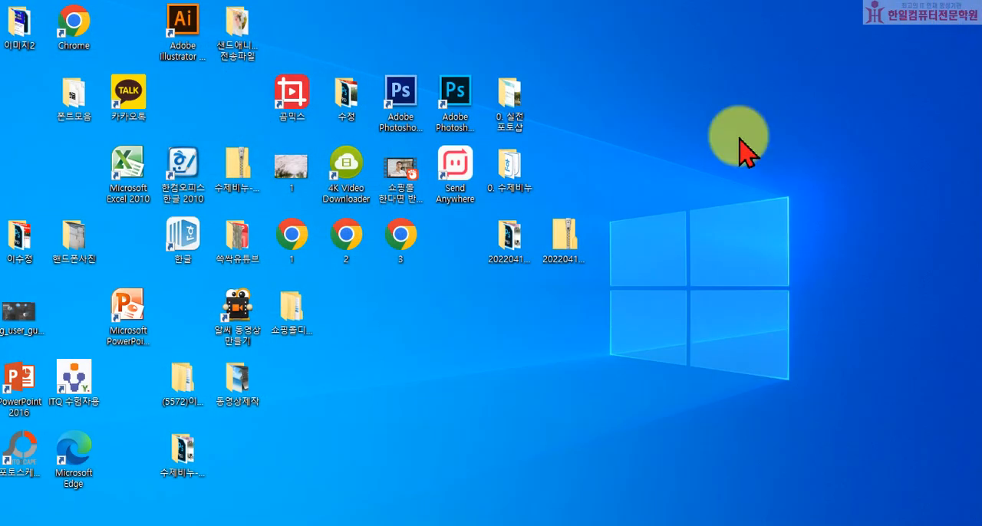
Switch to Photoshop and open 격자.jpg from the "[1권] 시험별 문항 익히기" folder inside 문서 > GTQ1급.
{"action": "left_click", "coordinate": [331, 525]}
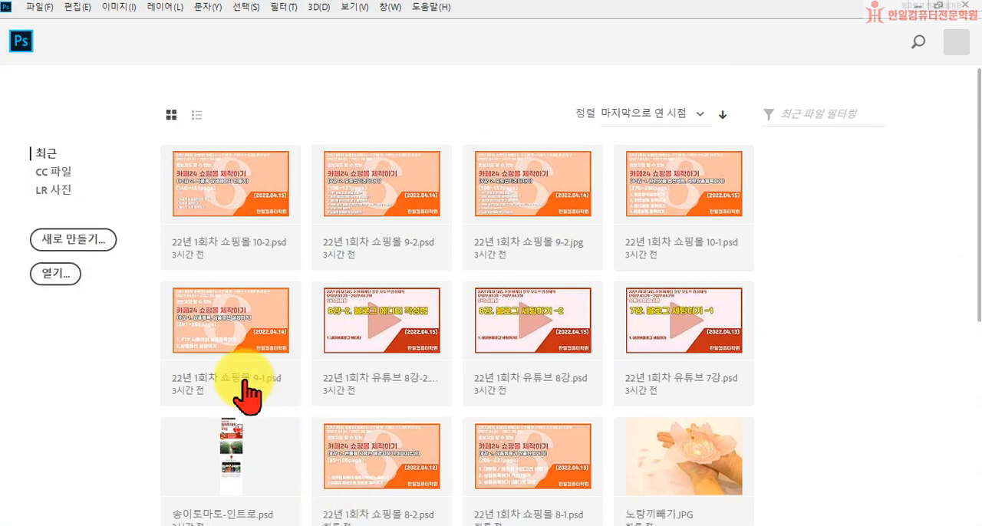
{"action": "left_click", "coordinate": [67, 280]}
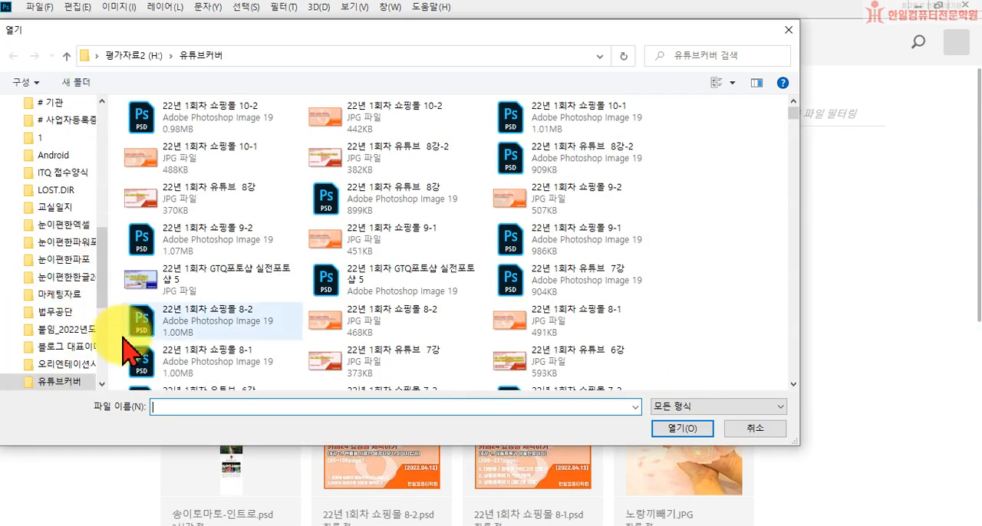
{"action": "left_click", "coordinate": [103, 129]}
{"action": "scroll", "coordinate": [69, 161], "scroll_direction": "up", "scroll_amount": 5}
{"action": "left_click", "coordinate": [62, 165]}
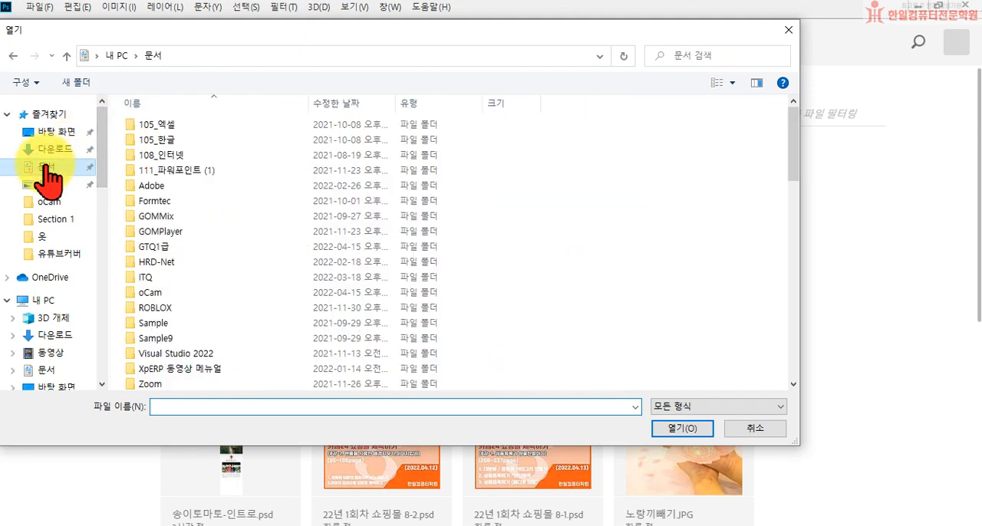
{"action": "double_click", "coordinate": [142, 247]}
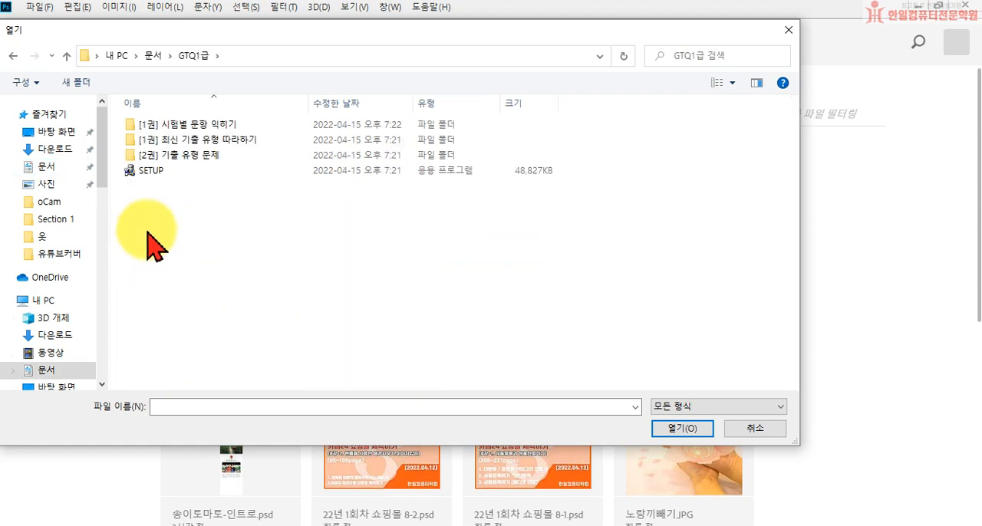
{"action": "double_click", "coordinate": [169, 127]}
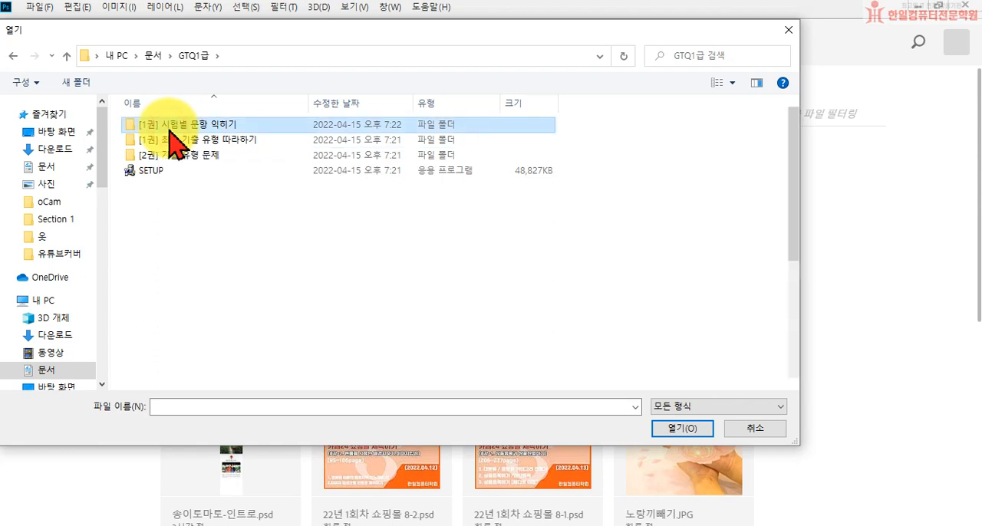
{"action": "double_click", "coordinate": [250, 175]}
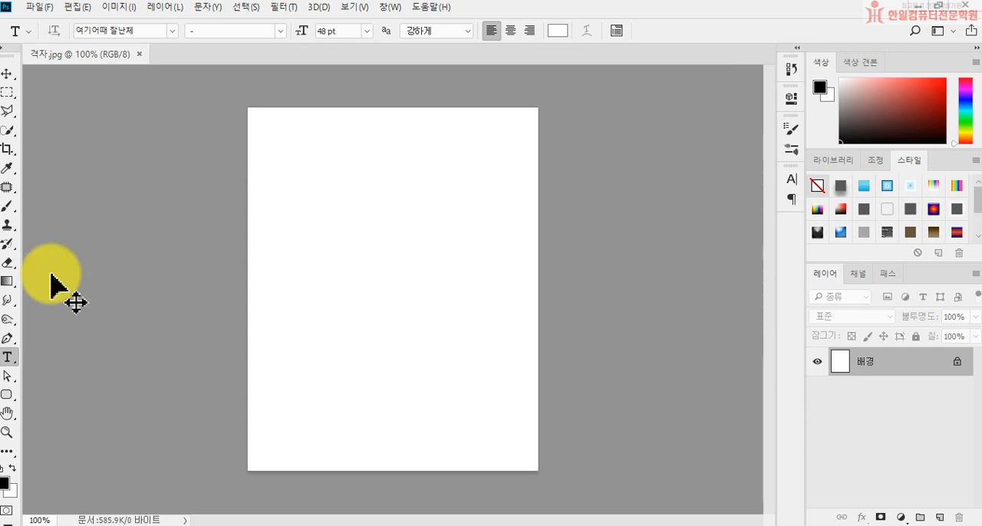
Toggle the rulers around the 격자.jpg canvas and leave them shown.
{"action": "key", "text": "ctrl+r"}
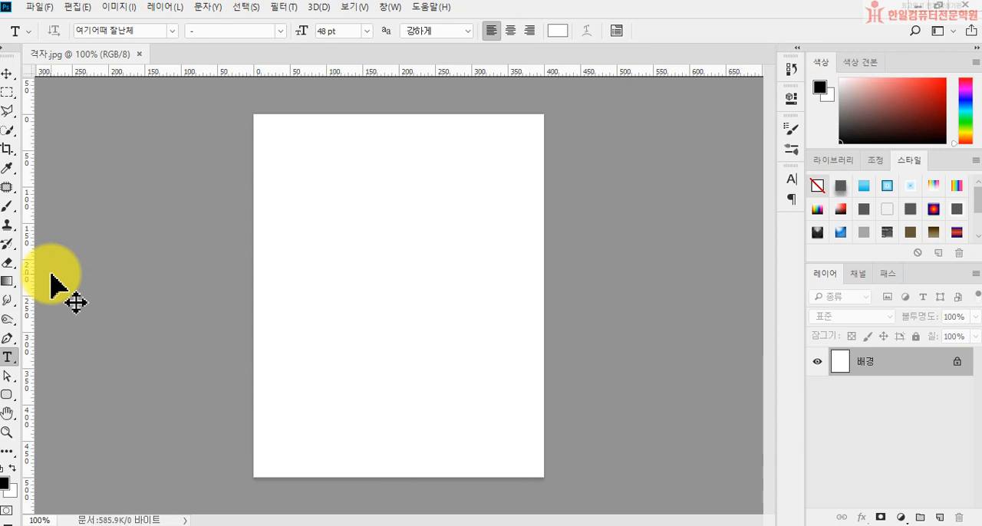
{"action": "key", "text": "ctrl+r"}
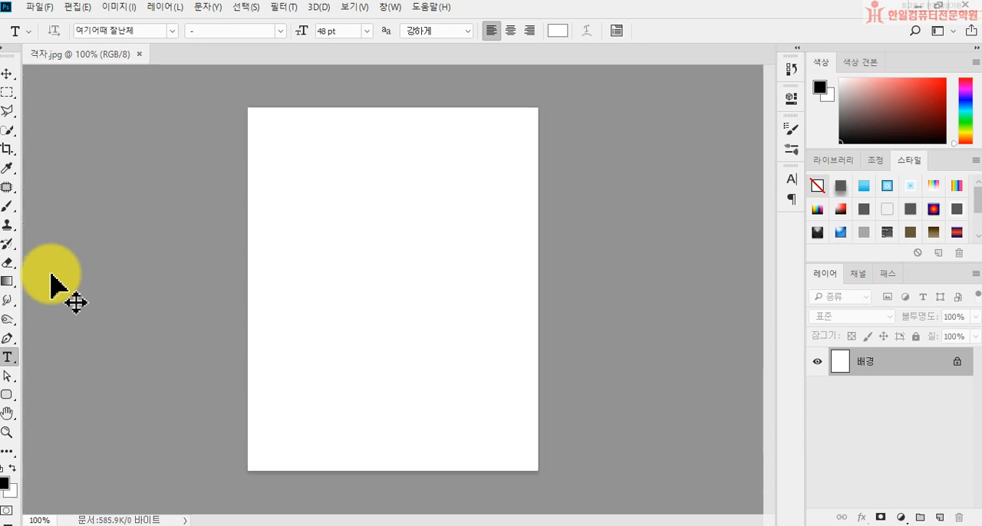
{"action": "key", "text": "ctrl+r"}
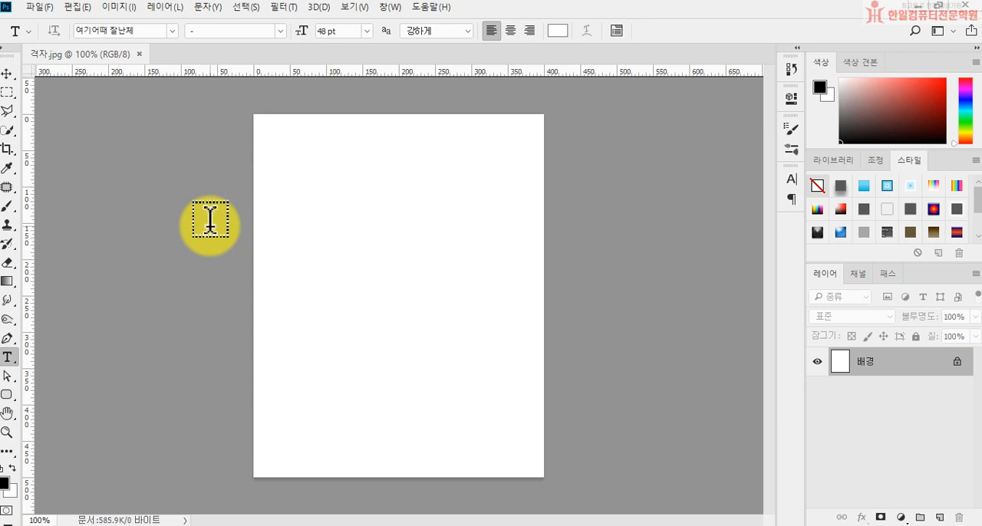
Check which measurement unit the rulers use, leaving it as it is.
{"action": "right_click", "coordinate": [340, 73]}
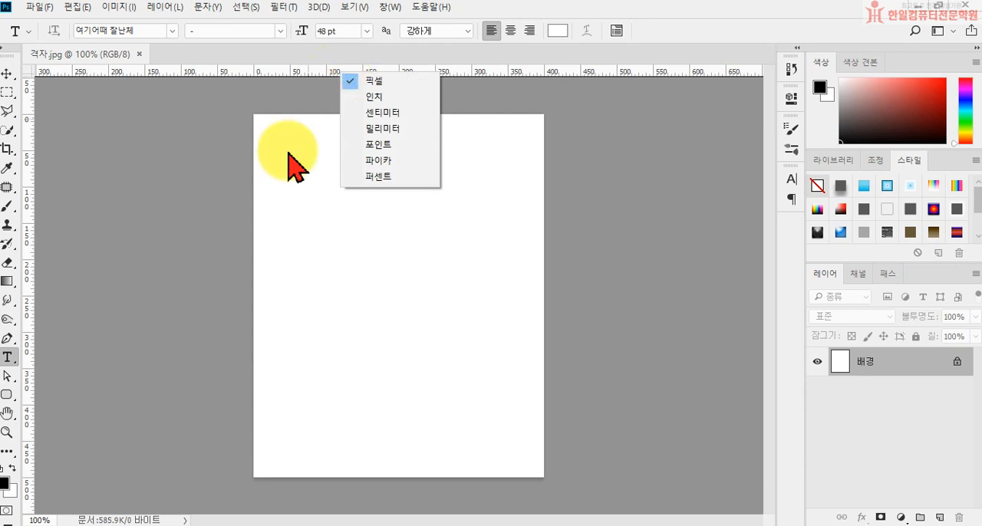
{"action": "key", "text": "Escape"}
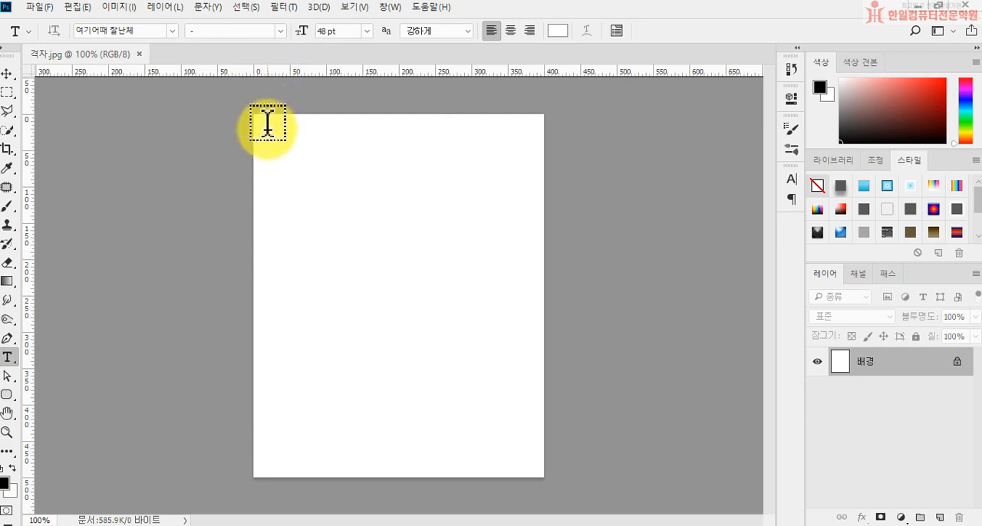
With the Move tool, pull a horizontal guide from the ruler onto the upper canvas and remove it again.
{"action": "left_click", "coordinate": [6, 73]}
{"action": "left_click_drag", "start_coordinate": [365, 77], "coordinate": [375, 169]}
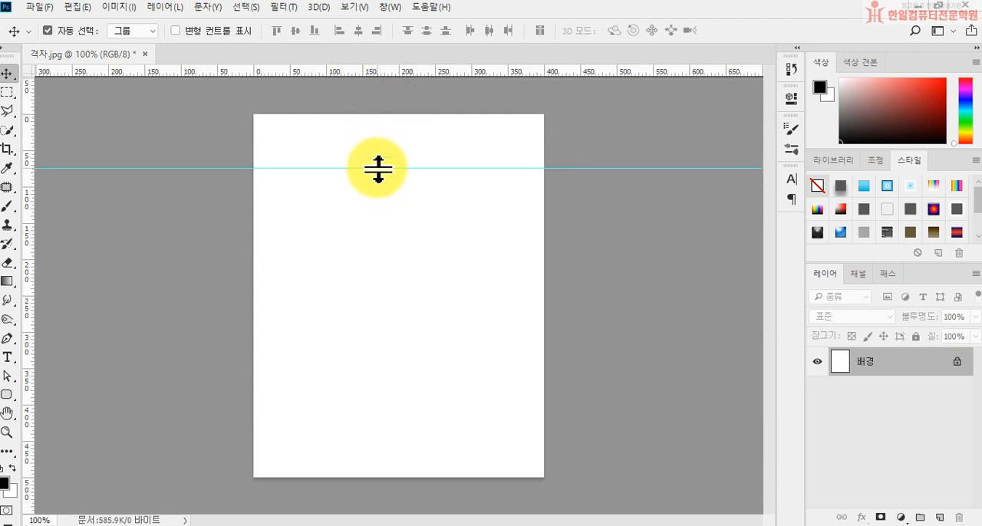
{"action": "left_click_drag", "start_coordinate": [261, 169], "coordinate": [273, 80]}
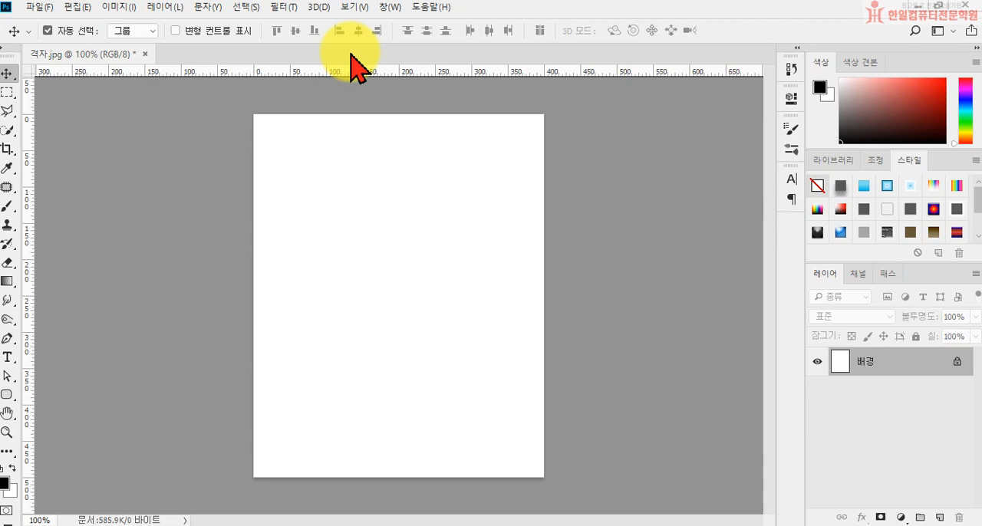
Set the grid in the preferences to a spacing of 100 pixels (픽셀) with 1 subdivision (세분).
{"action": "left_click", "coordinate": [75, 6]}
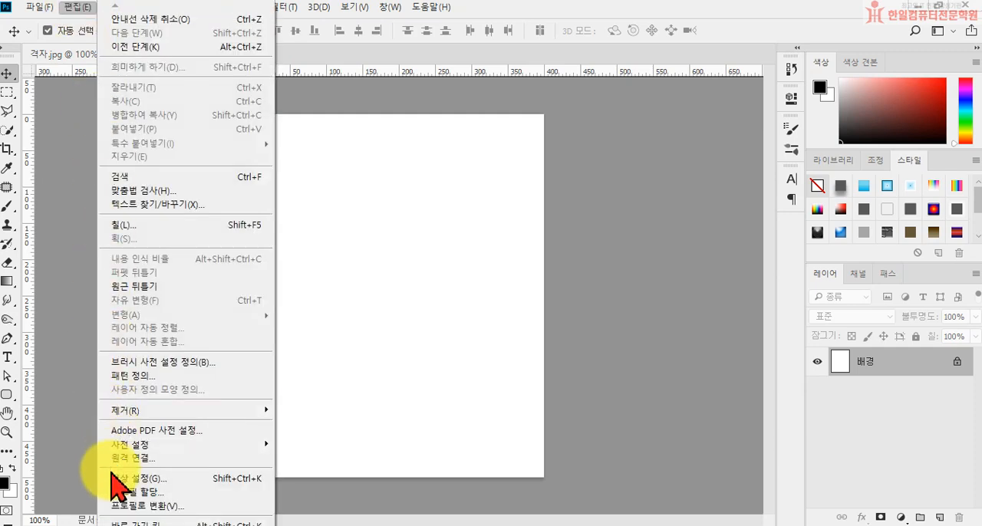
{"action": "mouse_move", "coordinate": [116, 525]}
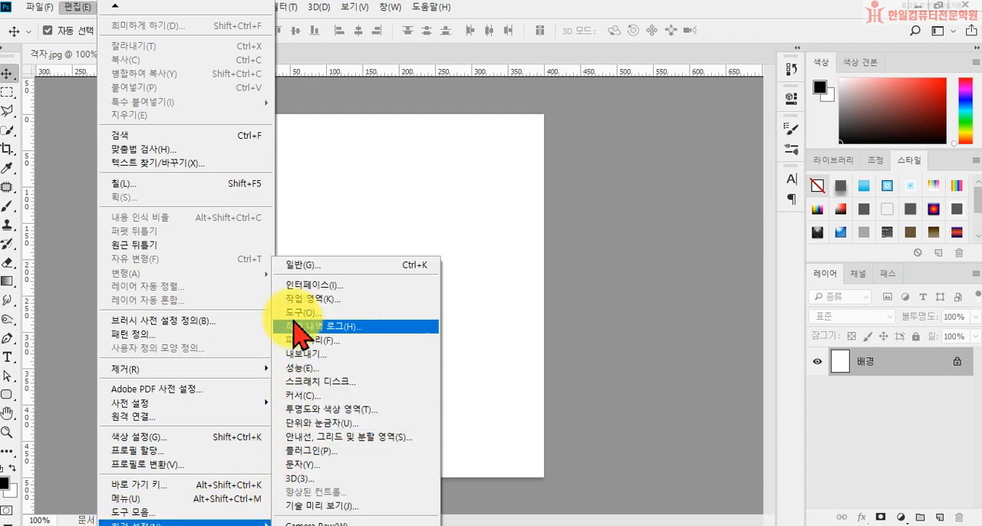
{"action": "left_click", "coordinate": [318, 441]}
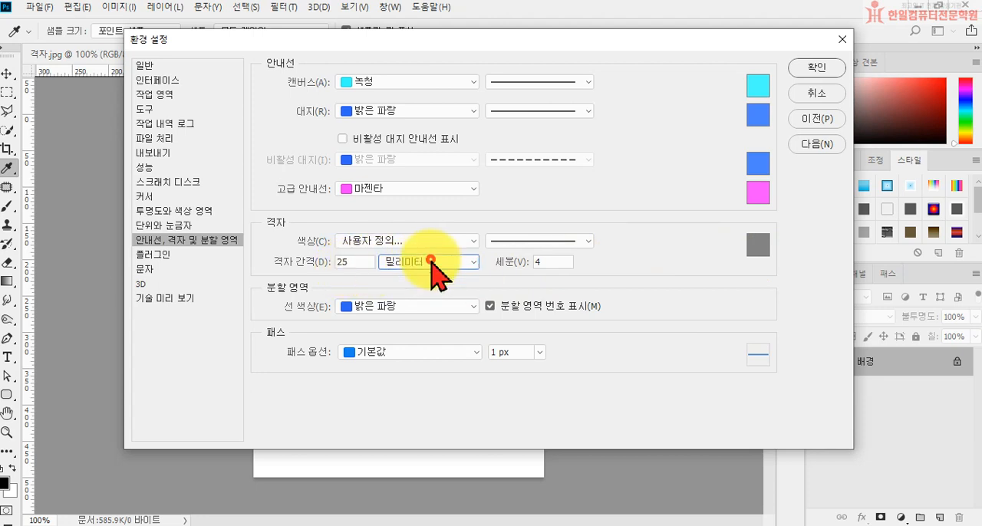
{"action": "left_click", "coordinate": [432, 261]}
{"action": "left_click", "coordinate": [433, 268]}
{"action": "left_click", "coordinate": [357, 263]}
{"action": "type", "text": "100"}
{"action": "left_click", "coordinate": [543, 263]}
{"action": "key", "text": "BackSpace"}
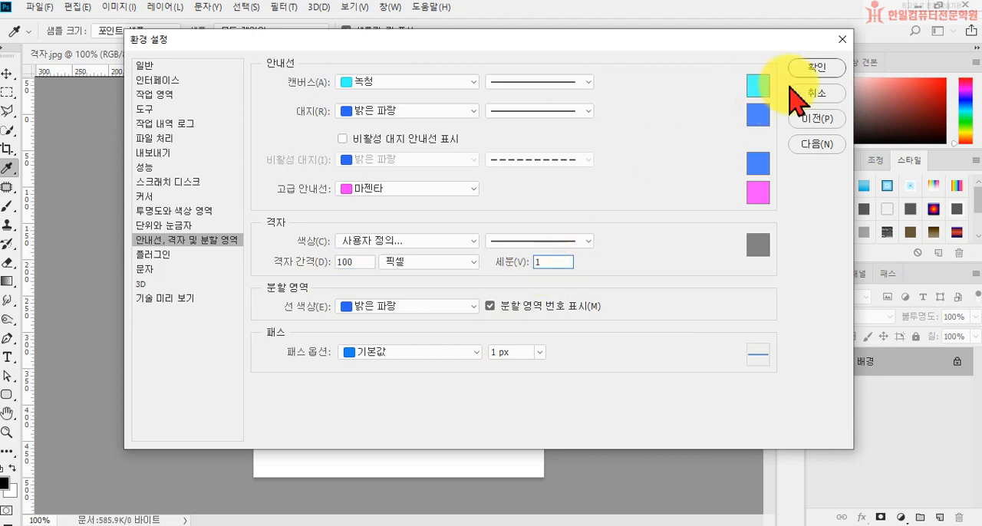
{"action": "left_click", "coordinate": [814, 67]}
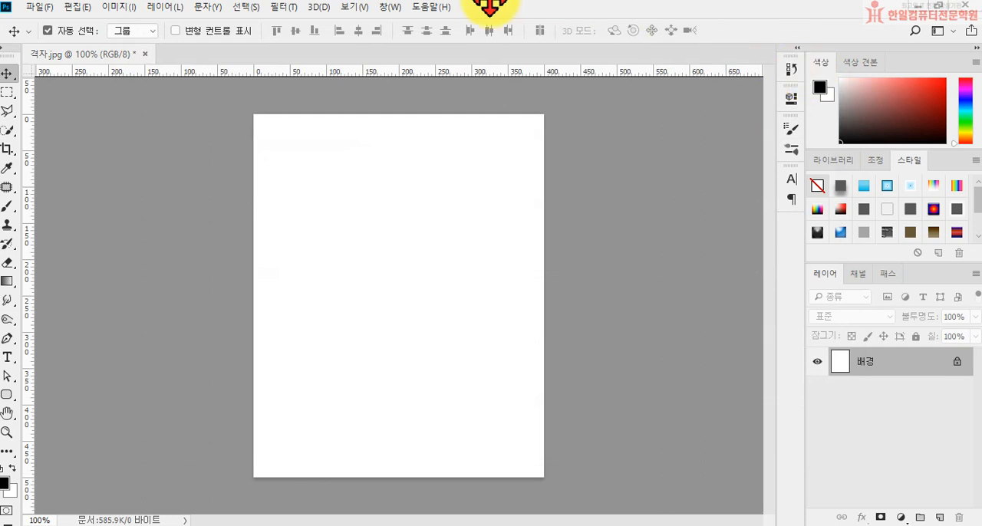
Show the grid over the 격자.jpg canvas.
{"action": "left_click", "coordinate": [347, 9]}
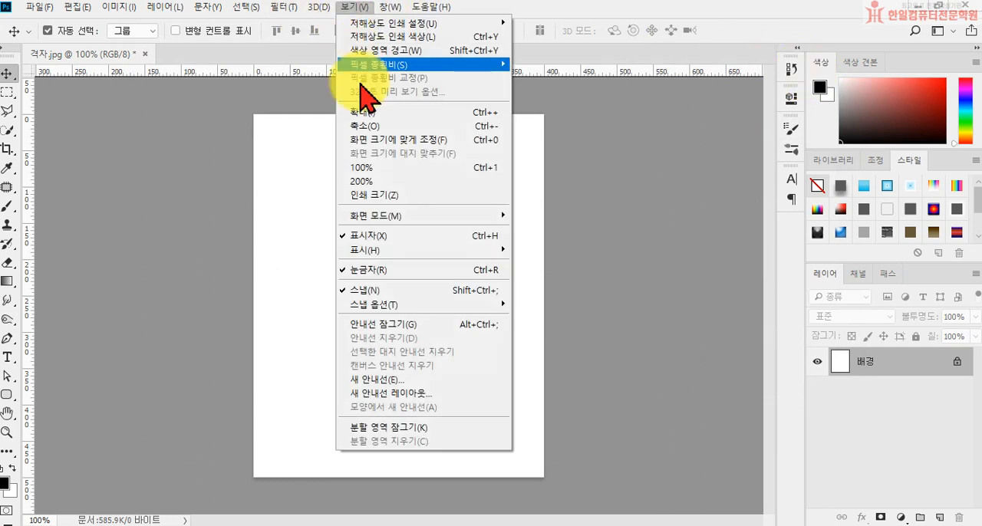
{"action": "mouse_move", "coordinate": [382, 255]}
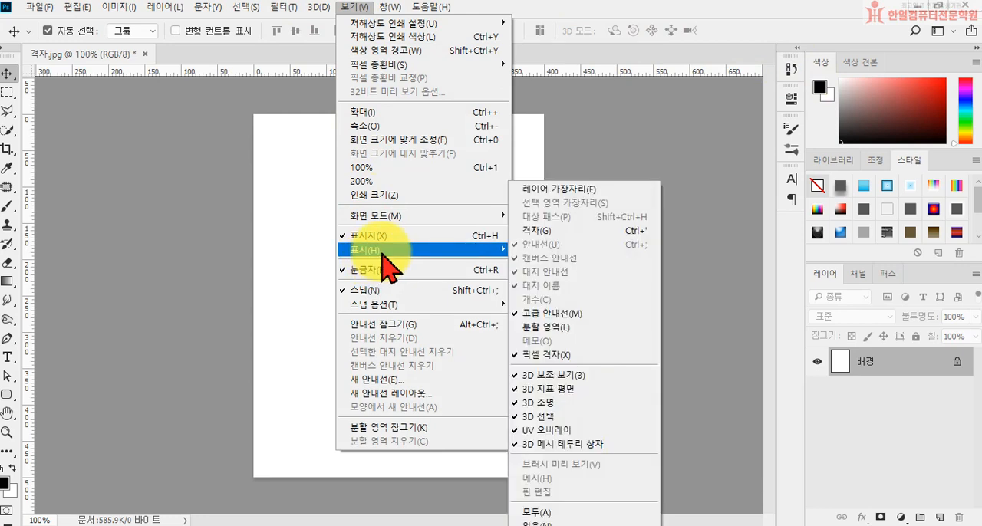
{"action": "left_click", "coordinate": [542, 244]}
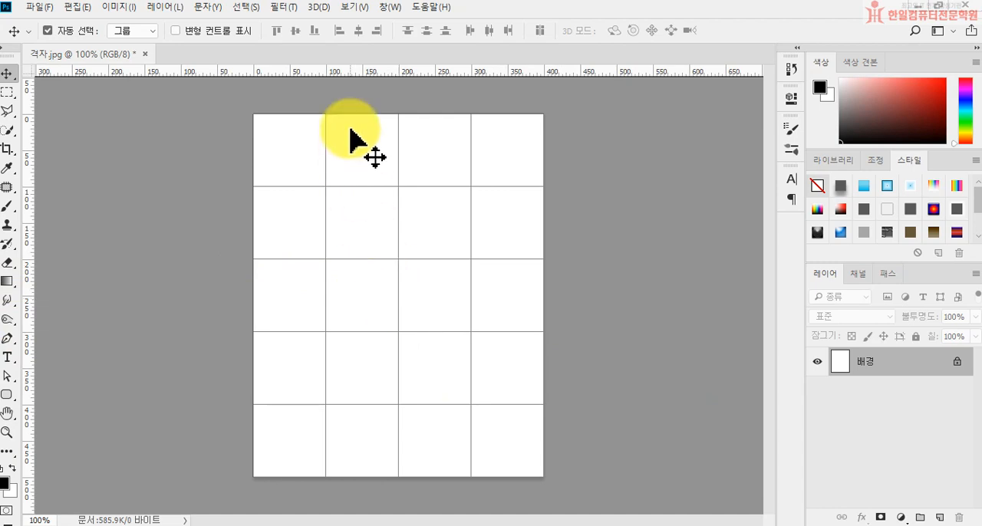
Hide the grid and close 격자.jpg without saving the changes.
{"action": "left_click", "coordinate": [360, 7]}
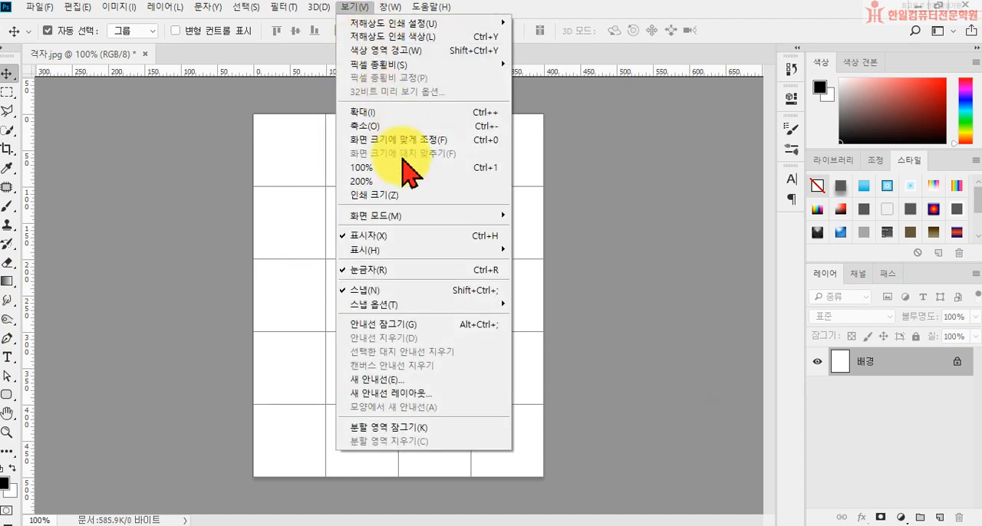
{"action": "left_click", "coordinate": [421, 251]}
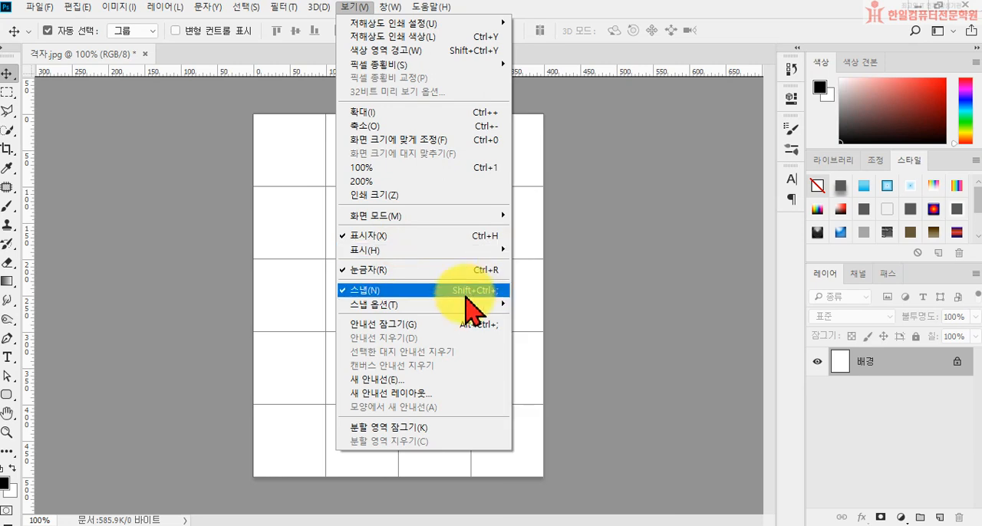
{"action": "mouse_move", "coordinate": [475, 252]}
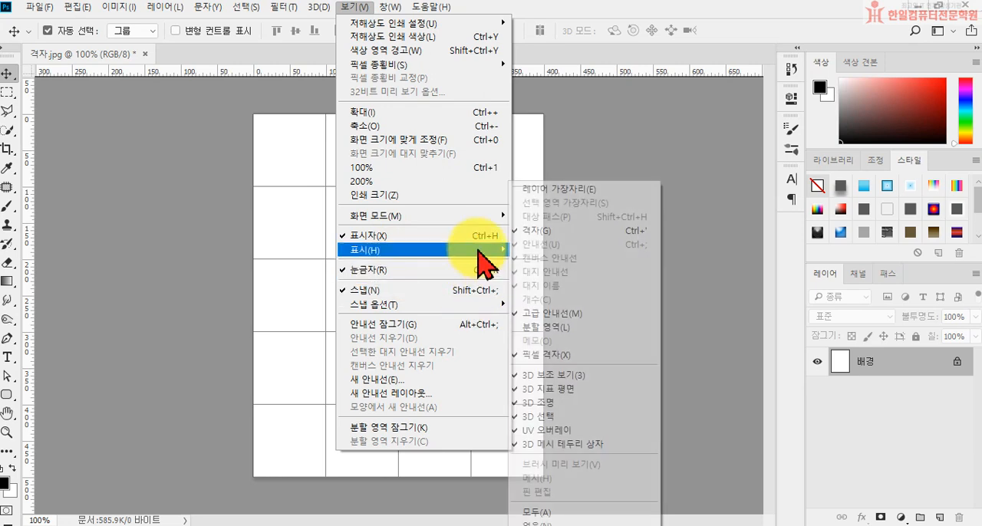
{"action": "left_click", "coordinate": [566, 230]}
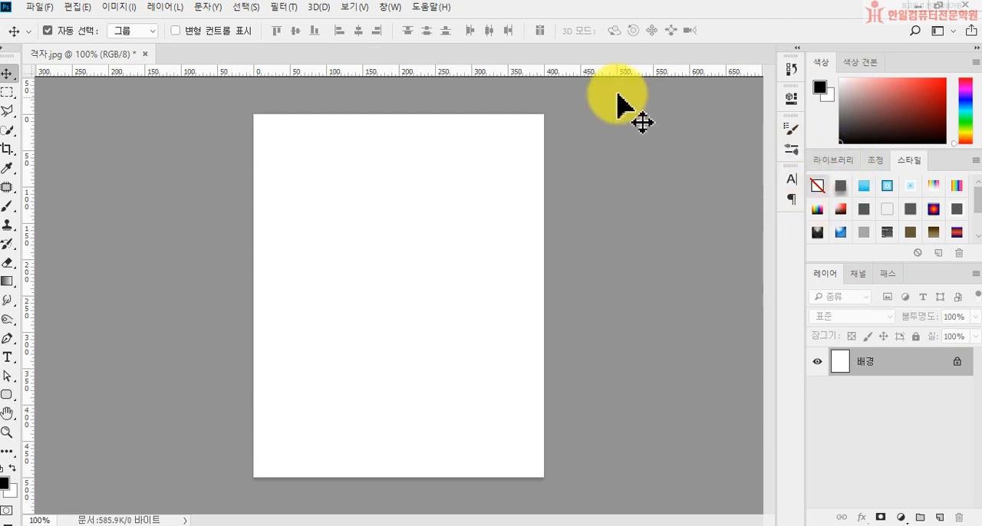
{"action": "left_click", "coordinate": [145, 54]}
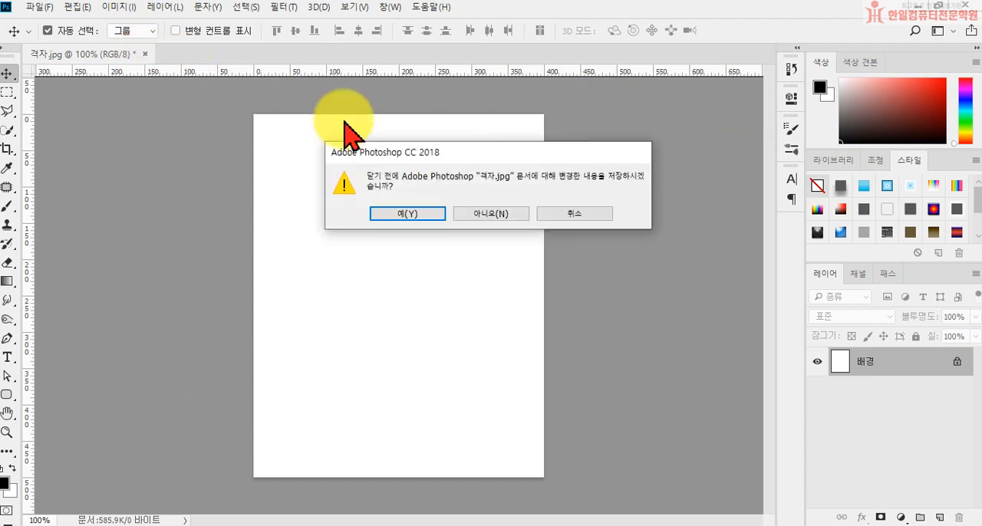
{"action": "left_click", "coordinate": [481, 215]}
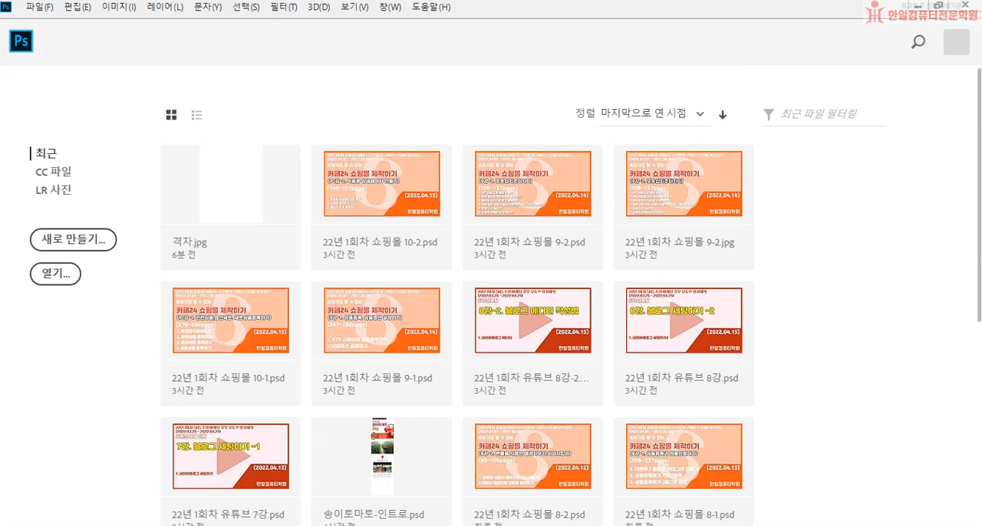
Open 그릇.jpg and 컵.jpg together from the "[1권] 시험별 문항 익히기" folder.
{"action": "left_click", "coordinate": [67, 281]}
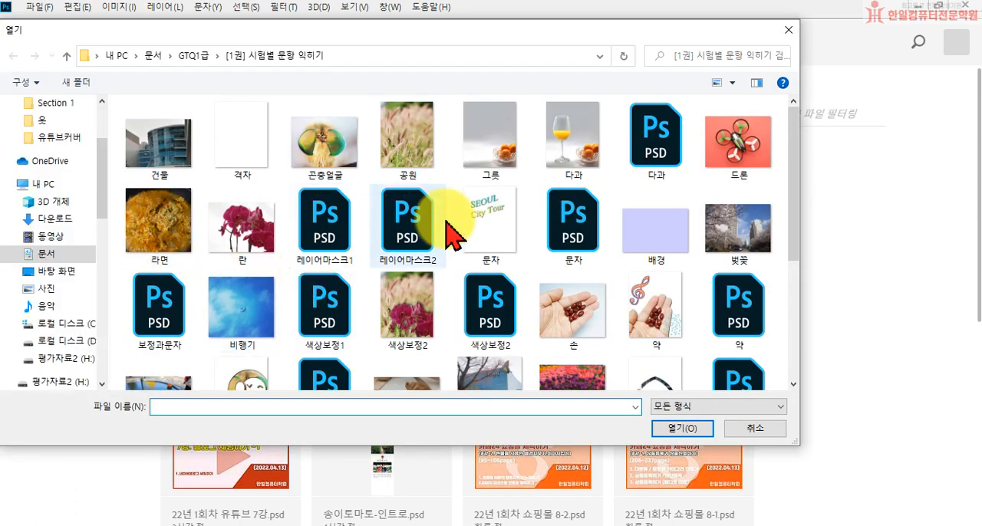
{"action": "left_click", "coordinate": [503, 164]}
{"action": "scroll", "coordinate": [614, 268], "scroll_direction": "down", "scroll_amount": 2}
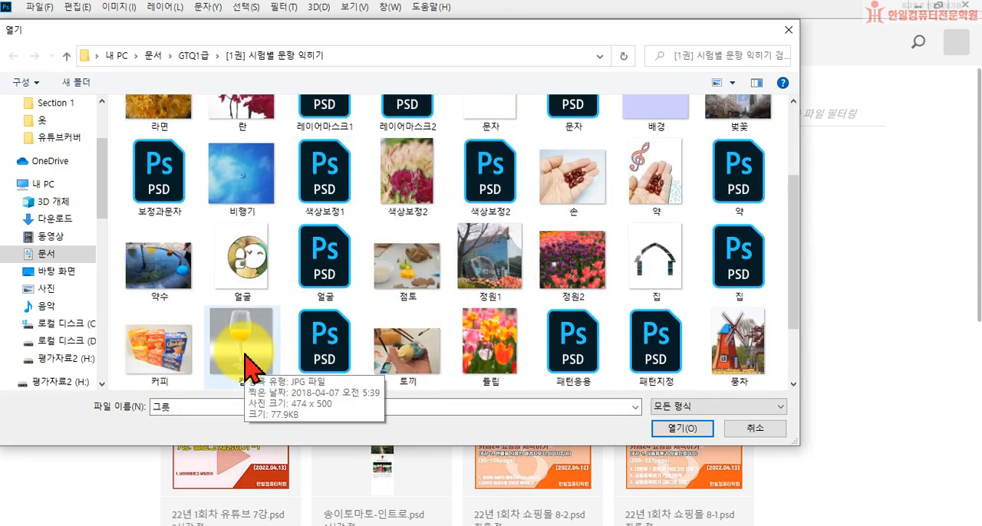
{"action": "left_click", "coordinate": [250, 358], "text": "ctrl"}
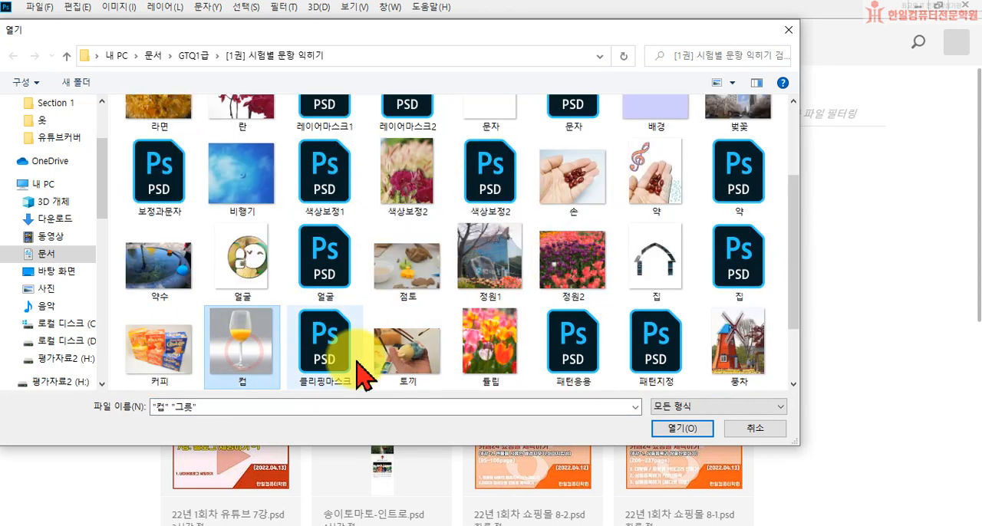
{"action": "left_click", "coordinate": [678, 427]}
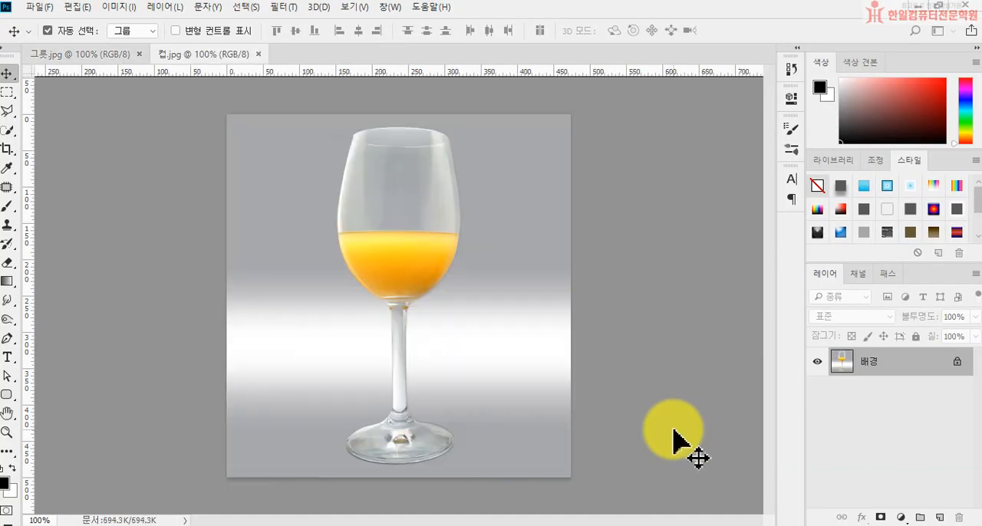
Look at the 그릇.jpg and 컵.jpg images in turn, ending on 컵.jpg.
{"action": "left_click", "coordinate": [77, 56]}
{"action": "left_click", "coordinate": [168, 59]}
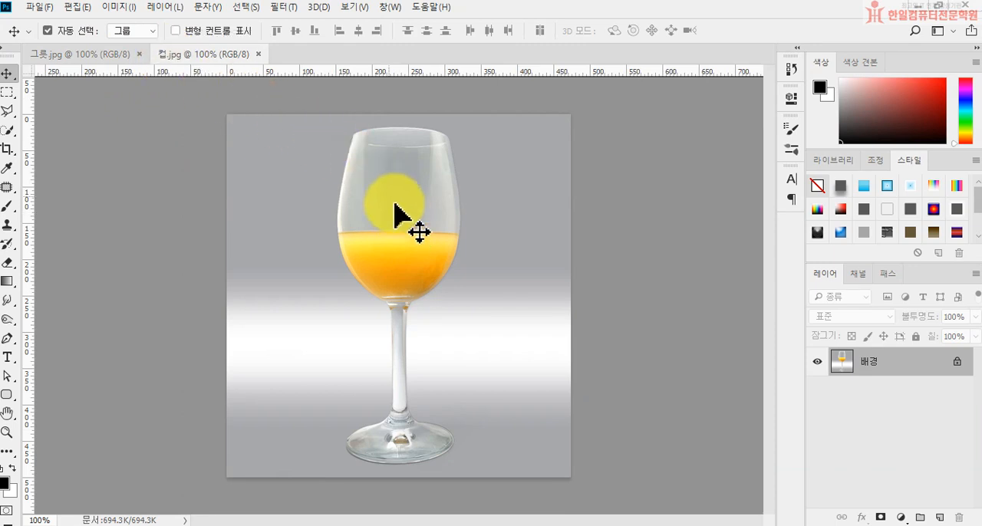
{"action": "left_click", "coordinate": [92, 57]}
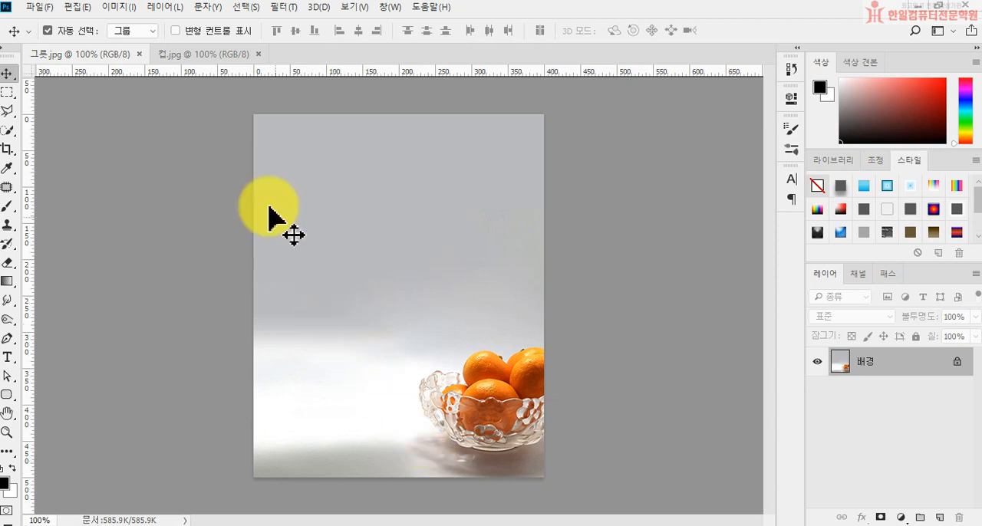
{"action": "left_click", "coordinate": [188, 57]}
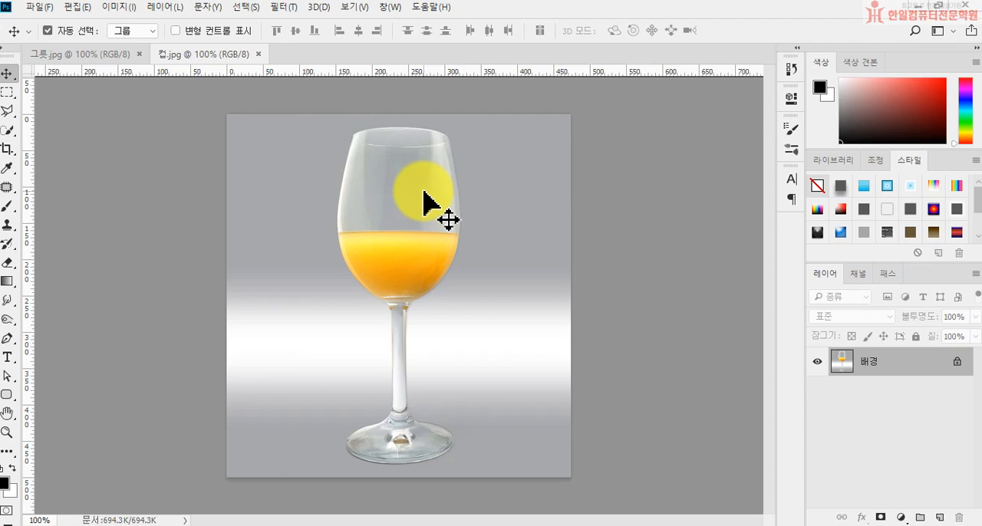
Select the whole wine glass in 컵.jpg with the Quick Selection tool, using a brush size of 15.
{"action": "left_click", "coordinate": [8, 131]}
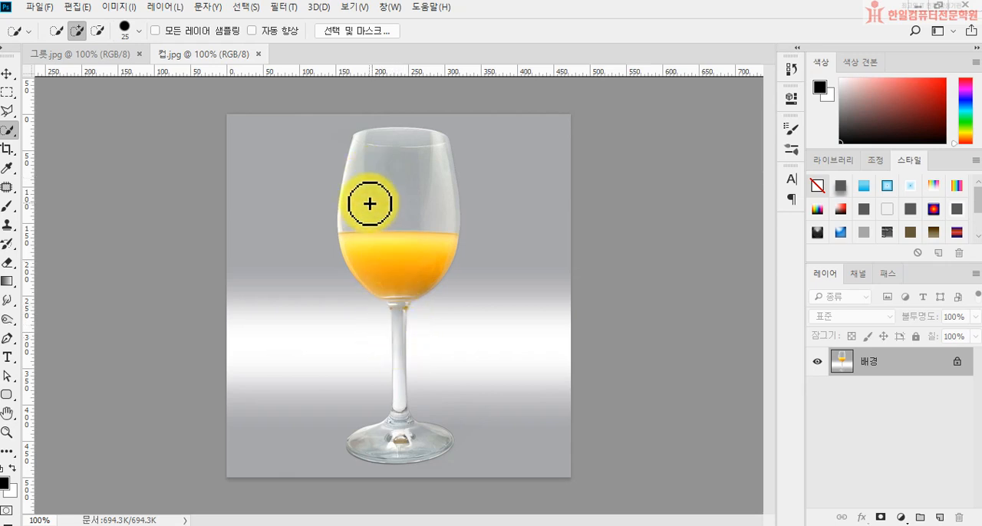
{"action": "key", "text": "bracketleft"}
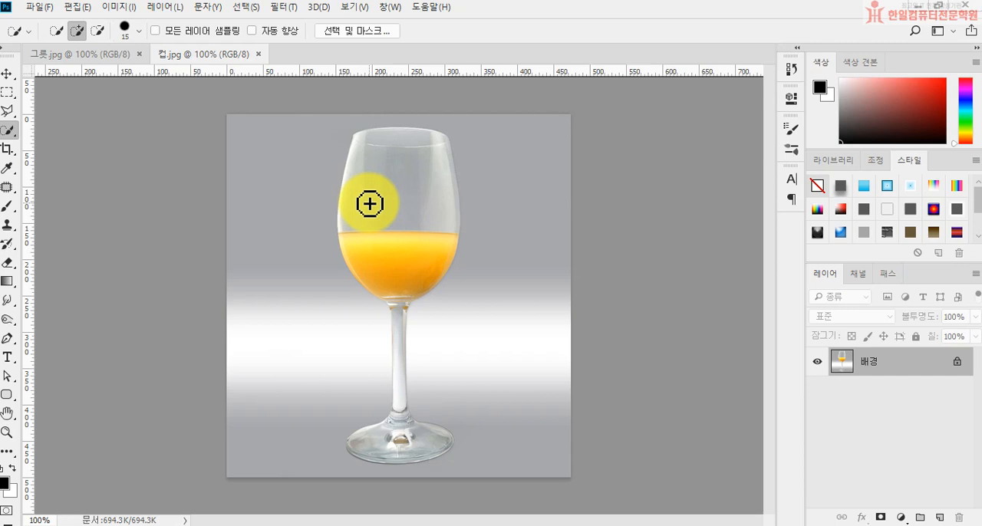
{"action": "key", "text": "bracketright"}
{"action": "key", "text": "bracketleft"}
{"action": "left_click", "coordinate": [369, 164]}
{"action": "mouse_move", "coordinate": [387, 144]}
{"action": "left_mouse_down"}
{"action": "mouse_move", "coordinate": [419, 160]}
{"action": "mouse_move", "coordinate": [397, 311]}
{"action": "mouse_move", "coordinate": [399, 440]}
{"action": "mouse_move", "coordinate": [353, 447]}
{"action": "mouse_move", "coordinate": [430, 445]}
{"action": "mouse_move", "coordinate": [425, 425]}
{"action": "mouse_move", "coordinate": [408, 424]}
{"action": "mouse_move", "coordinate": [401, 408]}
{"action": "mouse_move", "coordinate": [373, 445]}
{"action": "mouse_move", "coordinate": [353, 445]}
{"action": "mouse_move", "coordinate": [447, 440]}
{"action": "left_mouse_up"}
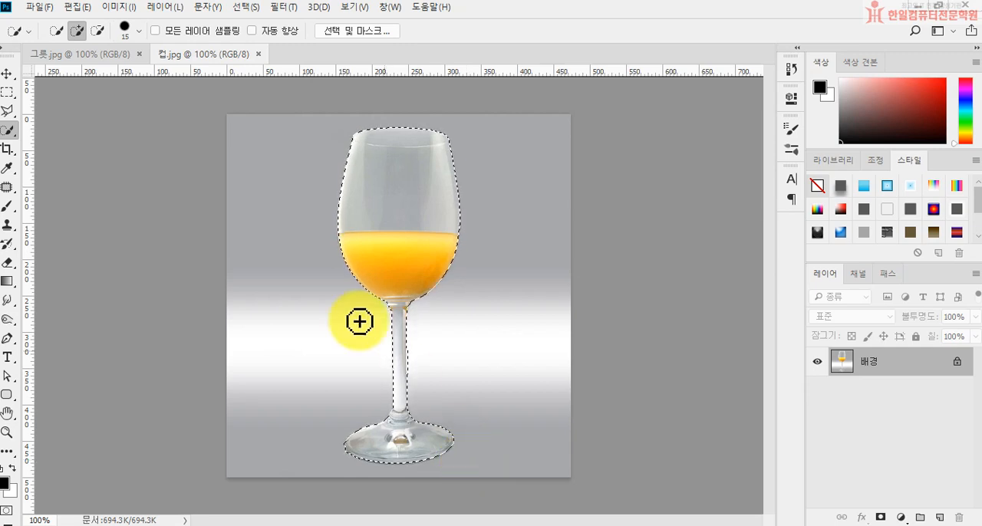
Copy the selected glass into 그릇.jpg, then scale it down slightly and place it to the left of the fruit bowl.
{"action": "left_click", "coordinate": [93, 53]}
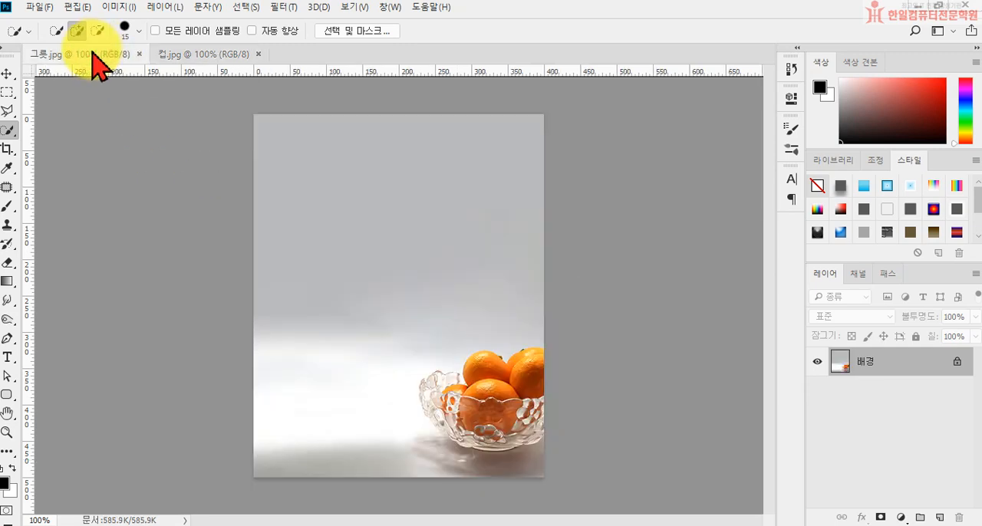
{"action": "key", "text": "ctrl+v"}
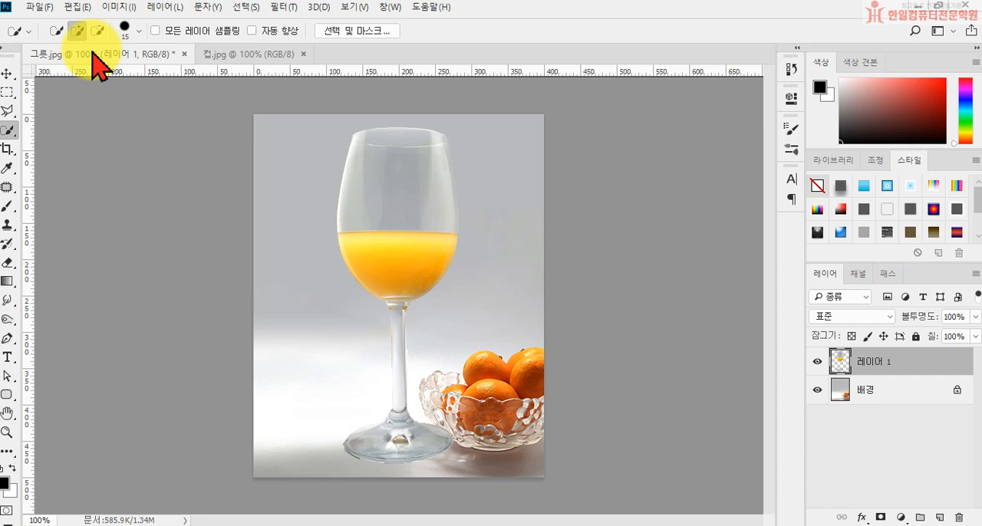
{"action": "key", "text": "ctrl+t"}
{"action": "left_click_drag", "start_coordinate": [460, 129], "coordinate": [441, 178]}
{"action": "left_click_drag", "start_coordinate": [403, 251], "coordinate": [351, 249]}
{"action": "key", "text": "Return"}
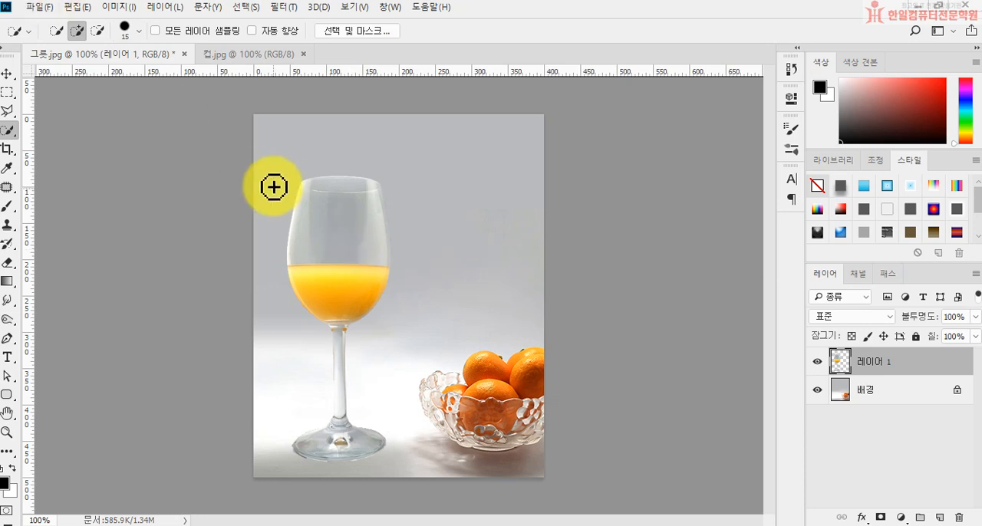
Close 컵.jpg and 그릇.jpg without saving the changes.
{"action": "left_click", "coordinate": [303, 54]}
{"action": "left_click", "coordinate": [176, 54]}
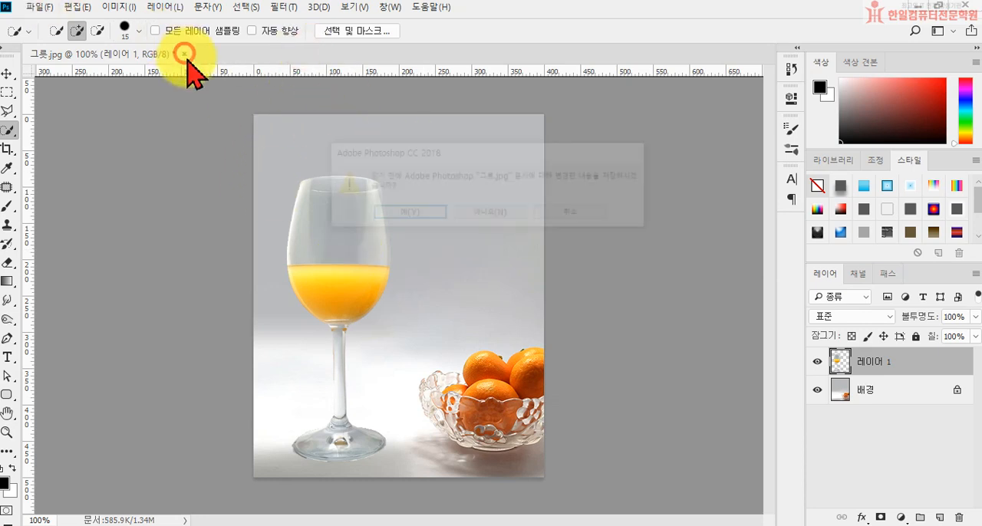
{"action": "left_click", "coordinate": [477, 218]}
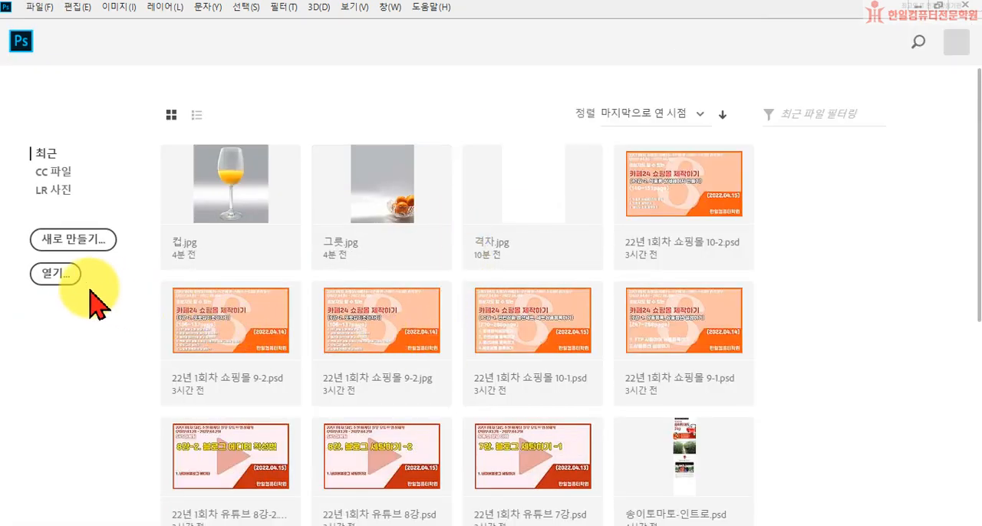
Open 라면.jpg from the [1권] 시험별 문항 익히기 folder.
{"action": "left_click", "coordinate": [65, 282]}
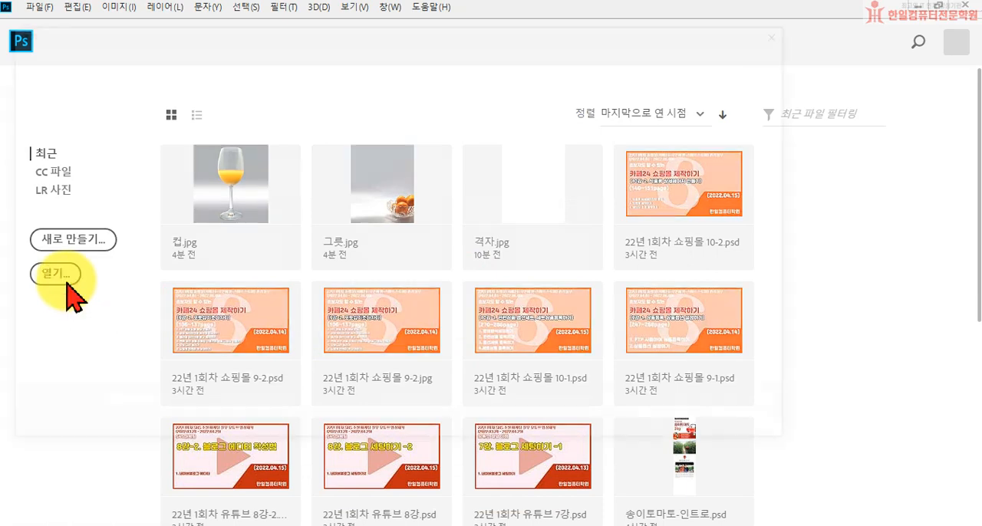
{"action": "scroll", "coordinate": [33, 296], "scroll_direction": "down", "scroll_amount": 3}
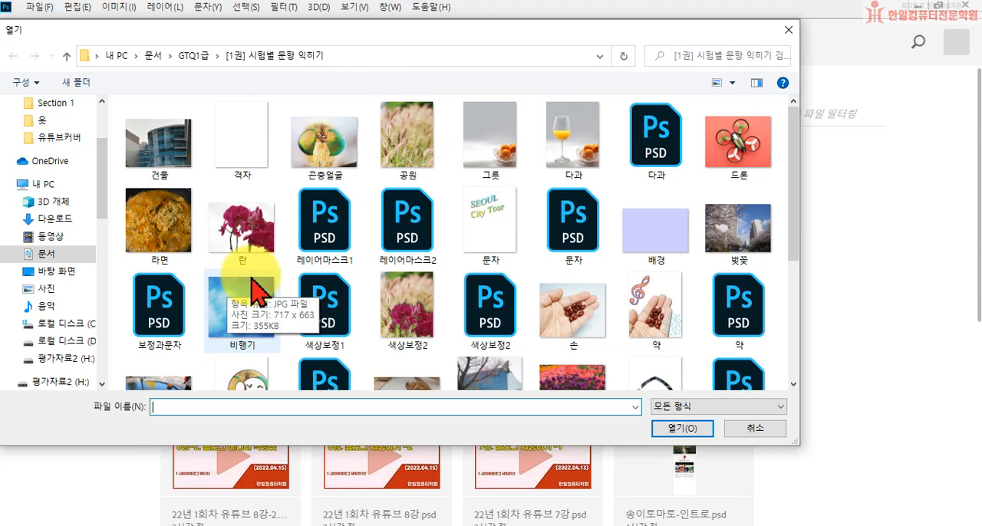
{"action": "double_click", "coordinate": [170, 220]}
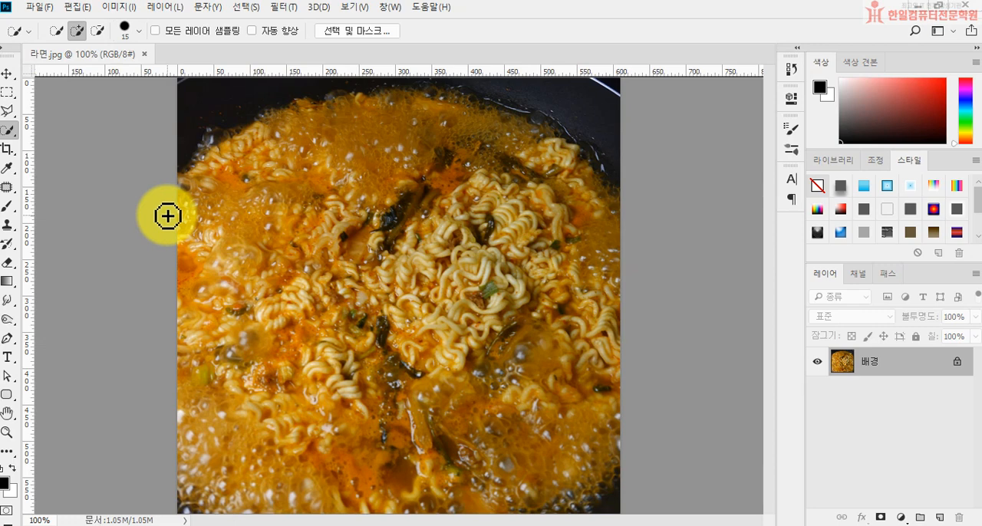
Apply the 그물눈 (Crosshatch) brush-stroke effect from the Filter Gallery to the ramen image.
{"action": "left_click", "coordinate": [284, 10]}
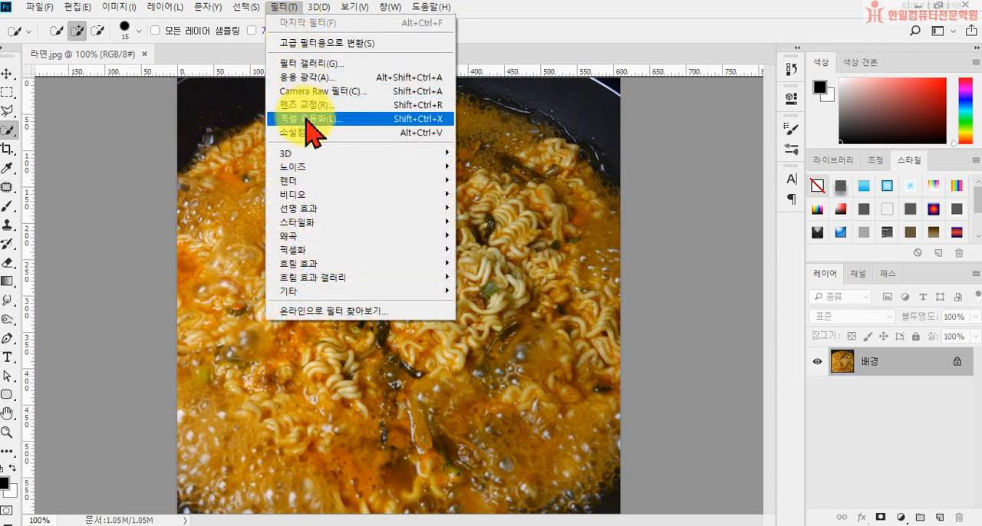
{"action": "left_click", "coordinate": [305, 68]}
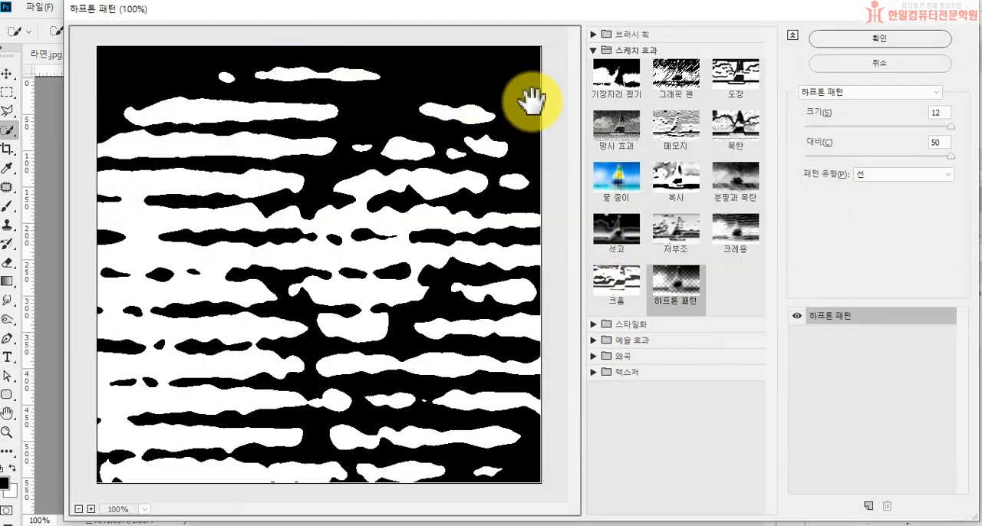
{"action": "left_click", "coordinate": [595, 36]}
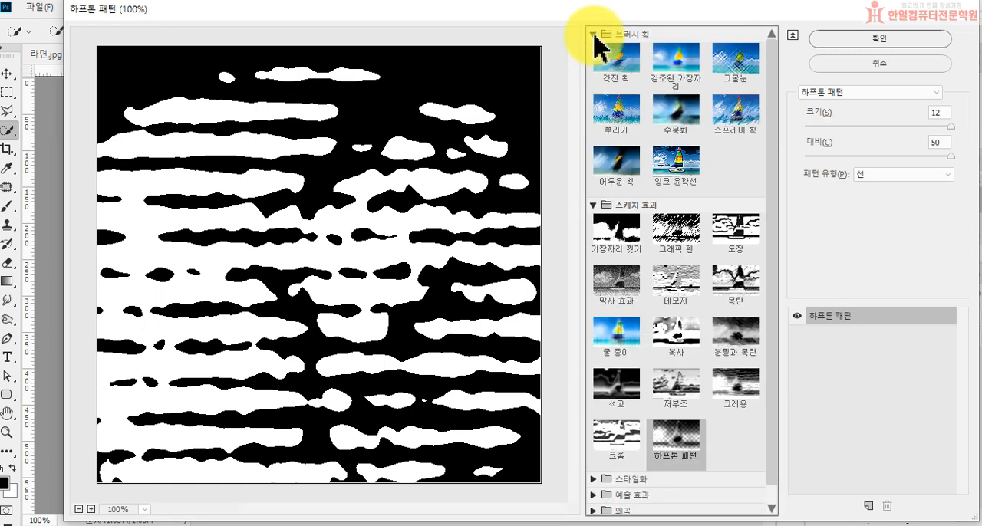
{"action": "left_click", "coordinate": [732, 67]}
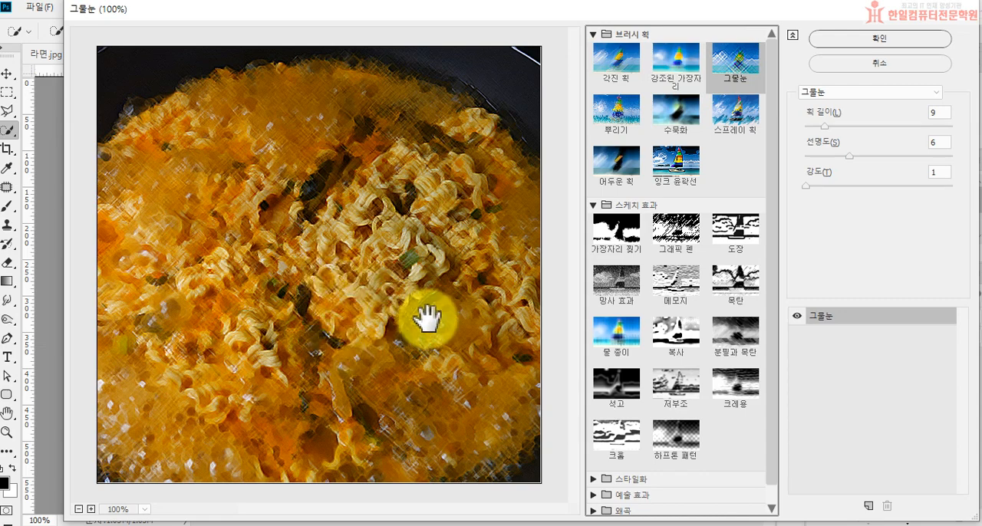
{"action": "left_click", "coordinate": [846, 54]}
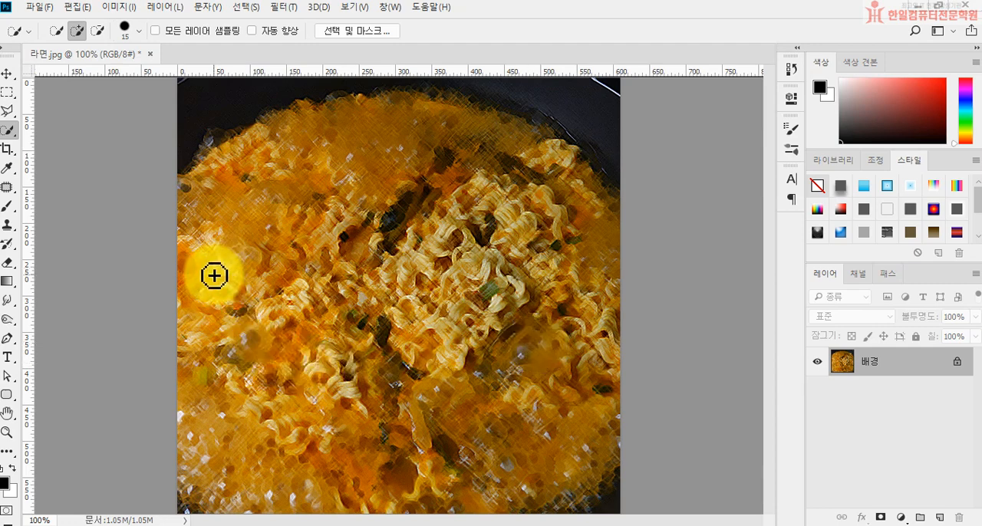
Close 라면.jpg without saving the changes and open 벚꽃.jpg from the same practice folder.
{"action": "left_click", "coordinate": [149, 54]}
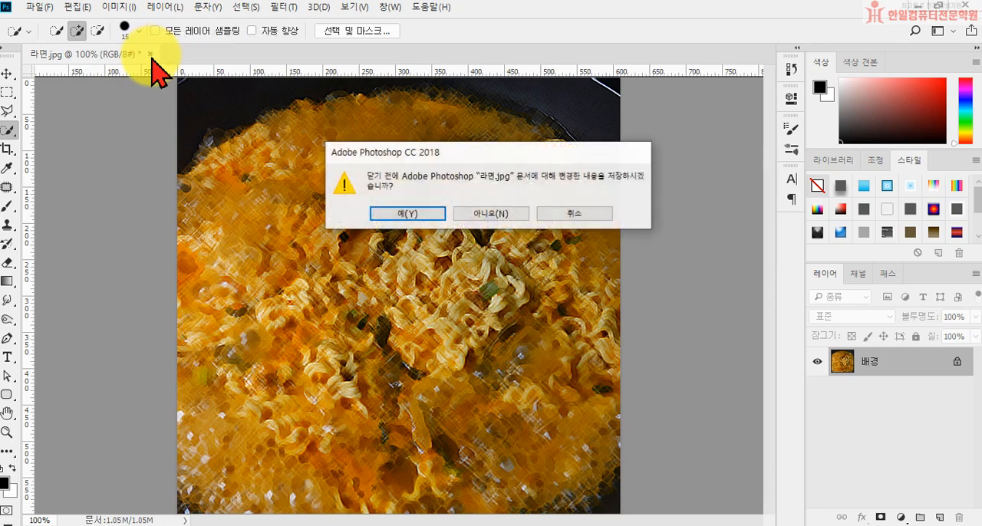
{"action": "left_click", "coordinate": [471, 216]}
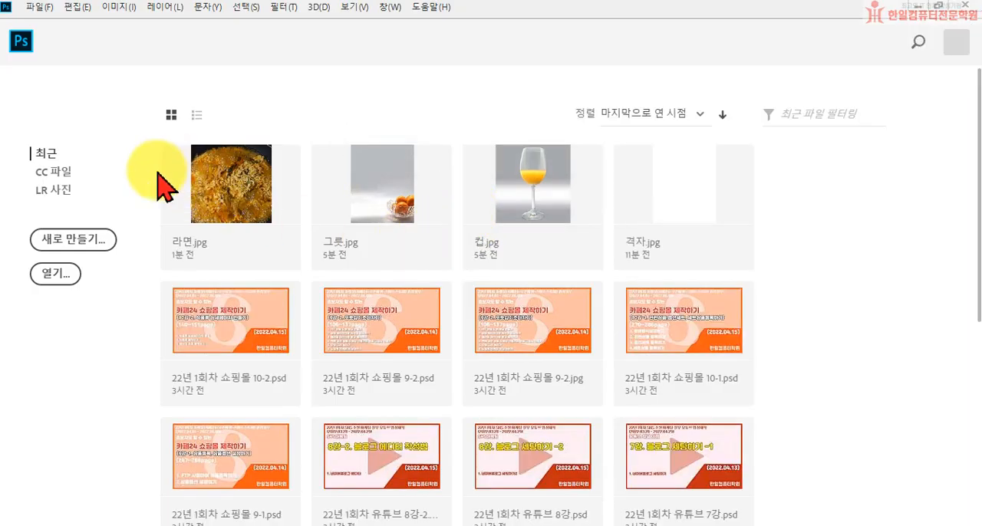
{"action": "left_click", "coordinate": [68, 274]}
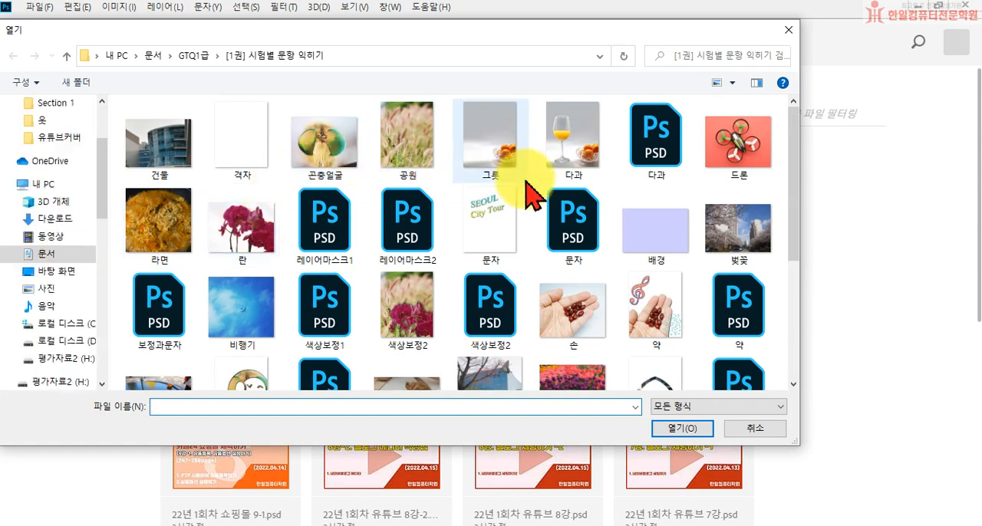
{"action": "scroll", "coordinate": [548, 290], "scroll_direction": "down", "scroll_amount": 2}
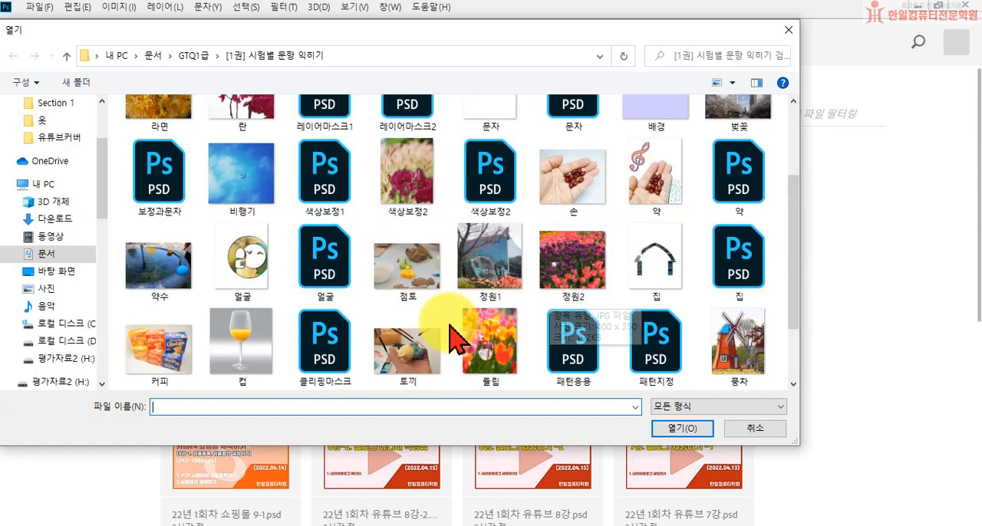
{"action": "scroll", "coordinate": [460, 334], "scroll_direction": "down", "scroll_amount": 2}
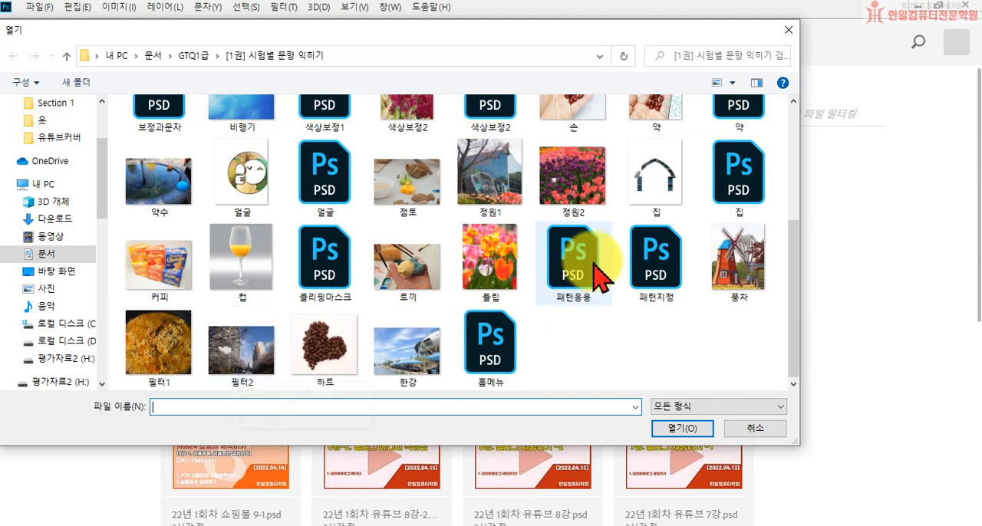
{"action": "left_click", "coordinate": [718, 223]}
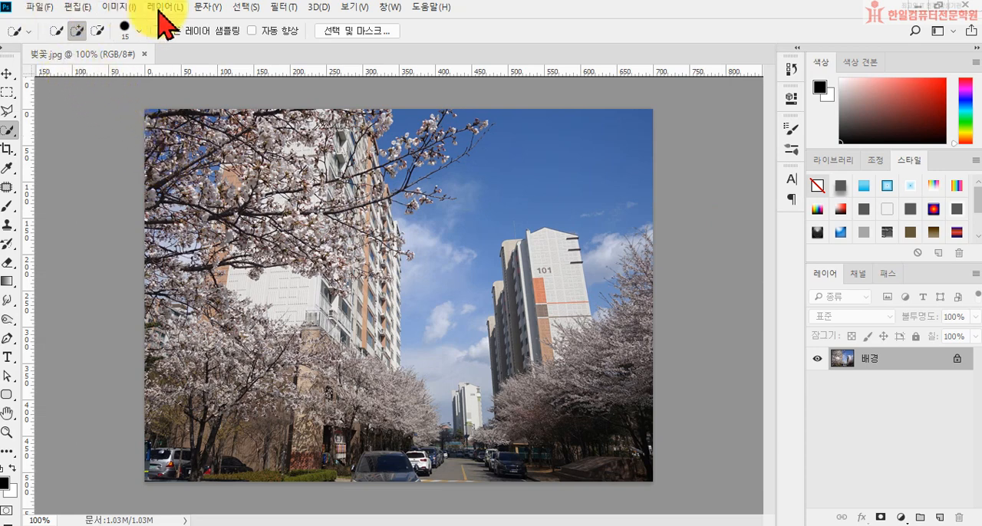
Choose the 팔레트 나이프 (Palette Knife) artistic effect in the Filter Gallery for the cherry blossom image.
{"action": "left_click", "coordinate": [283, 8]}
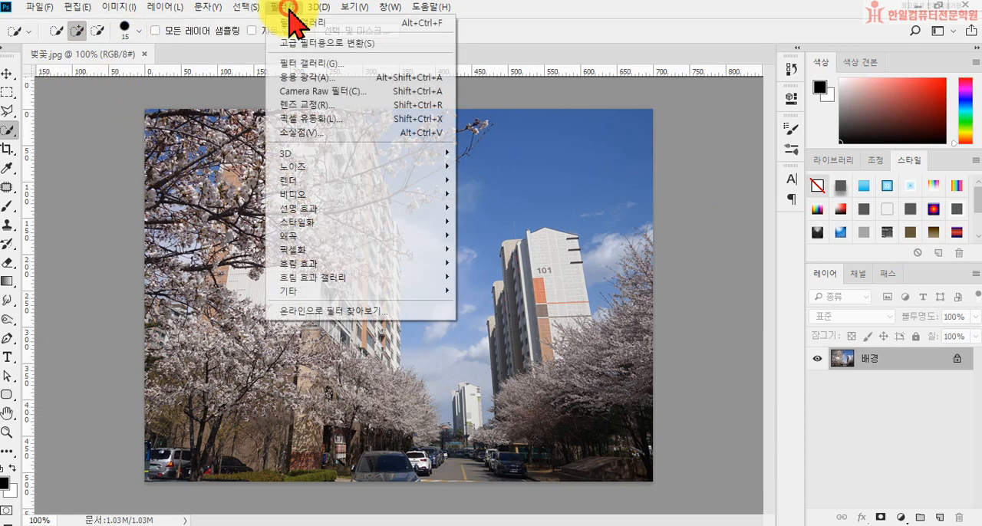
{"action": "left_click", "coordinate": [306, 66]}
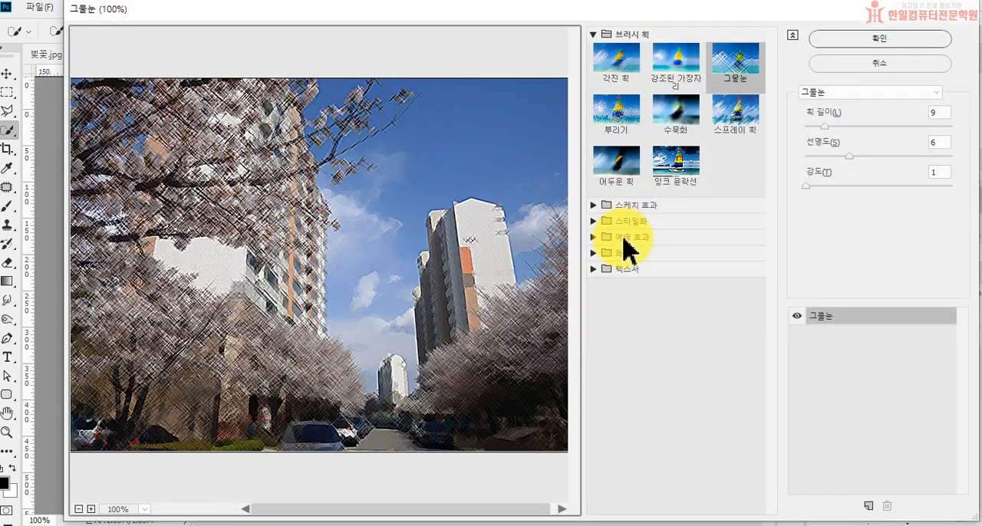
{"action": "left_click", "coordinate": [628, 238]}
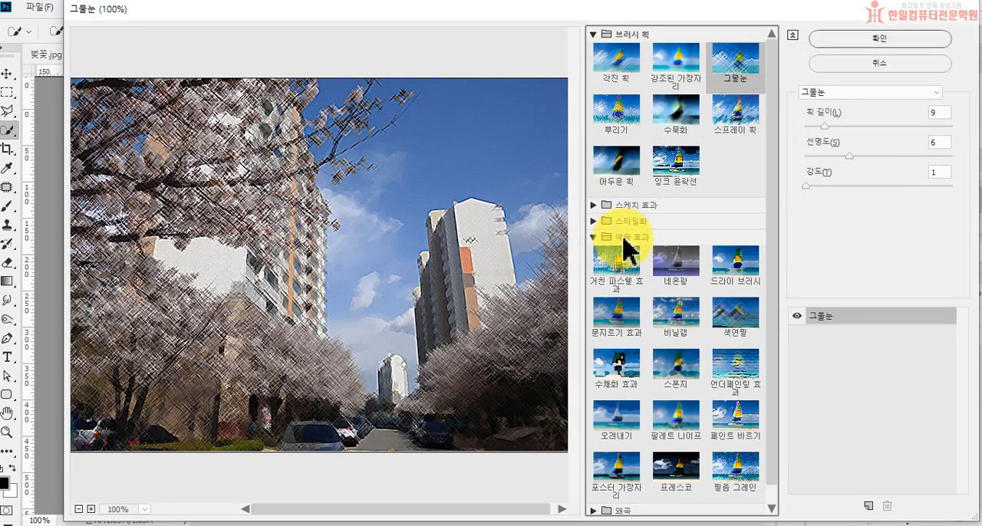
{"action": "left_click", "coordinate": [668, 434]}
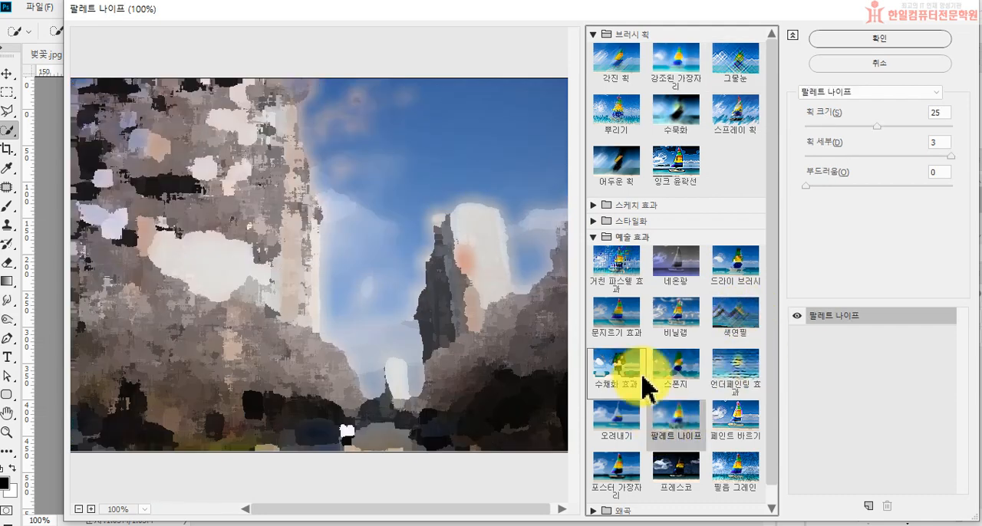
Set the Palette Knife stroke size to 3 and stroke detail to 1, and apply the filter.
{"action": "mouse_move", "coordinate": [842, 129]}
{"action": "left_mouse_down"}
{"action": "mouse_move", "coordinate": [829, 134]}
{"action": "mouse_move", "coordinate": [850, 156]}
{"action": "mouse_move", "coordinate": [818, 127]}
{"action": "left_mouse_up"}
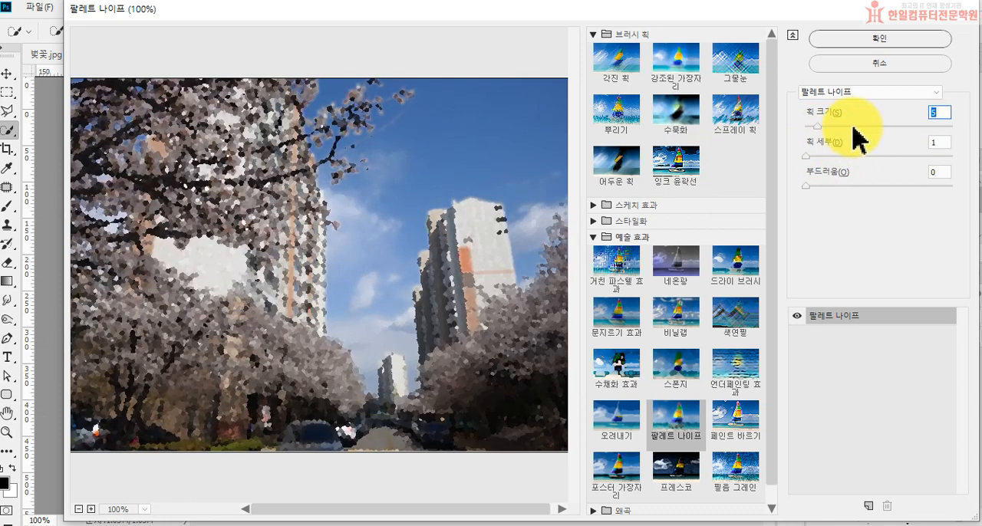
{"action": "left_click_drag", "start_coordinate": [854, 129], "coordinate": [809, 128]}
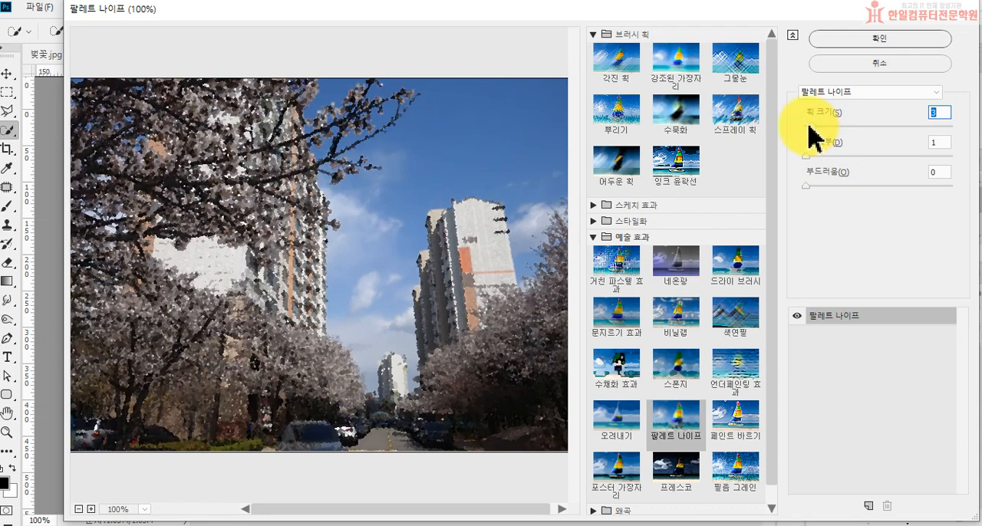
{"action": "left_click", "coordinate": [666, 420]}
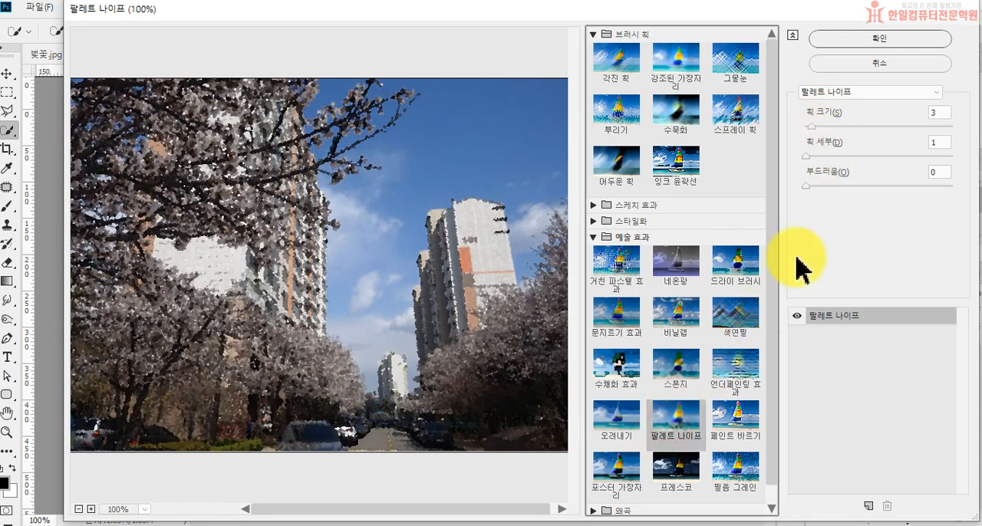
{"action": "left_click", "coordinate": [817, 167]}
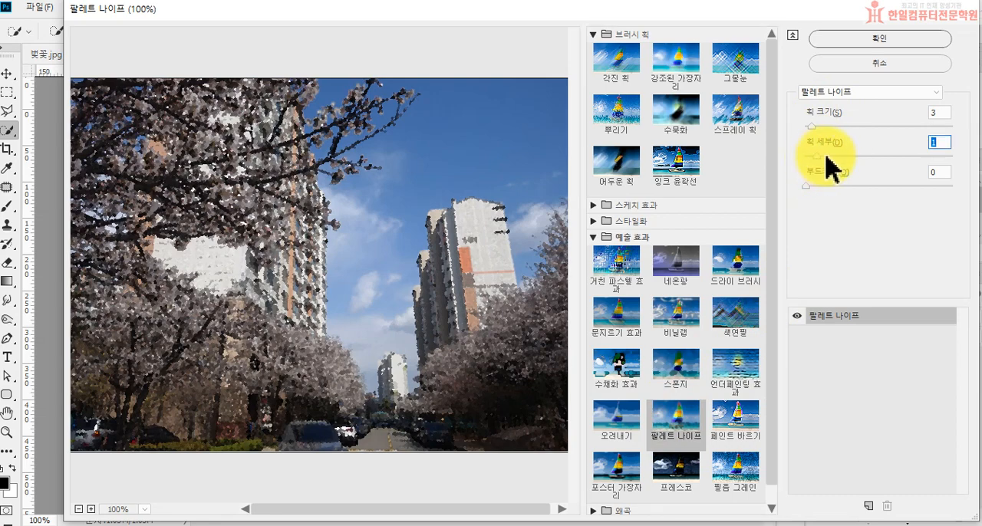
{"action": "left_click", "coordinate": [876, 40]}
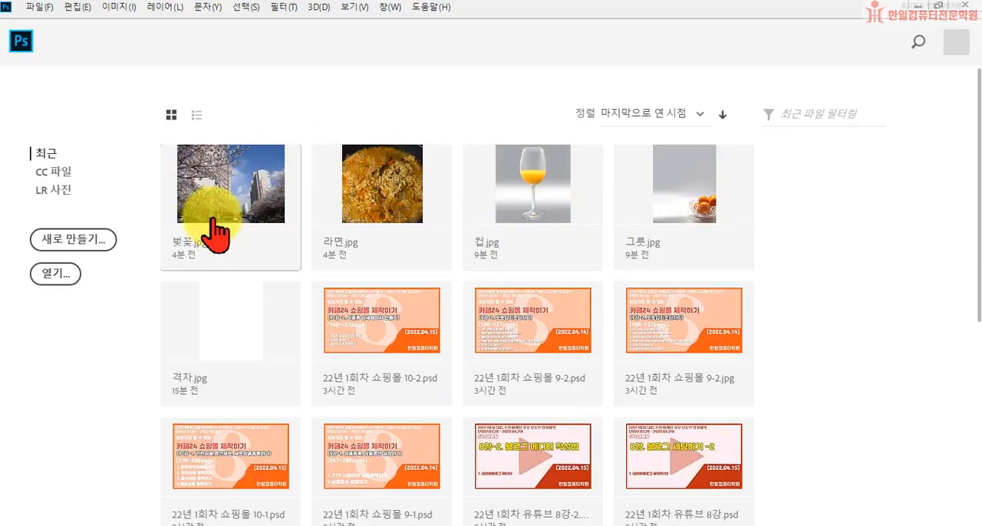
Create a new 400 x 500 pixel document at 72 pixels/inch in RGB colour with a white background.
{"action": "left_click", "coordinate": [98, 253]}
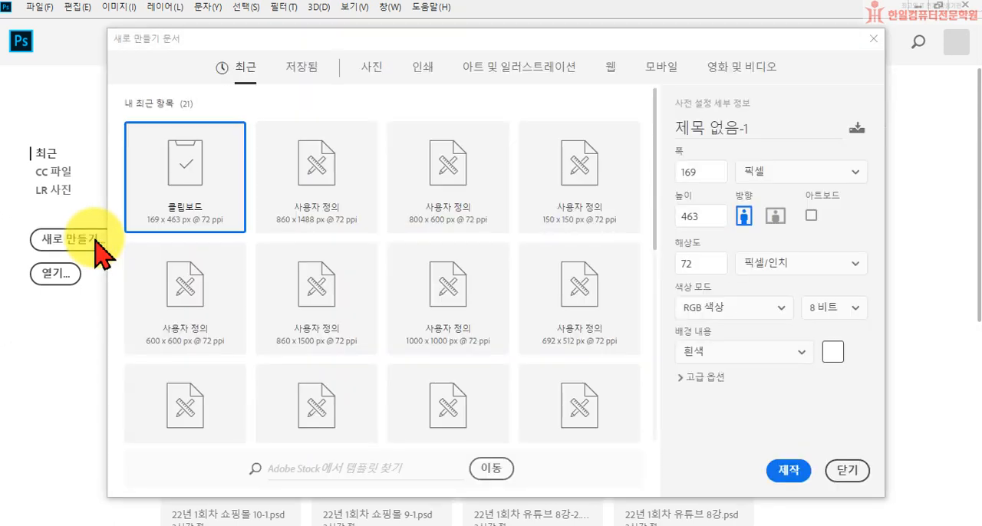
{"action": "double_click", "coordinate": [692, 173]}
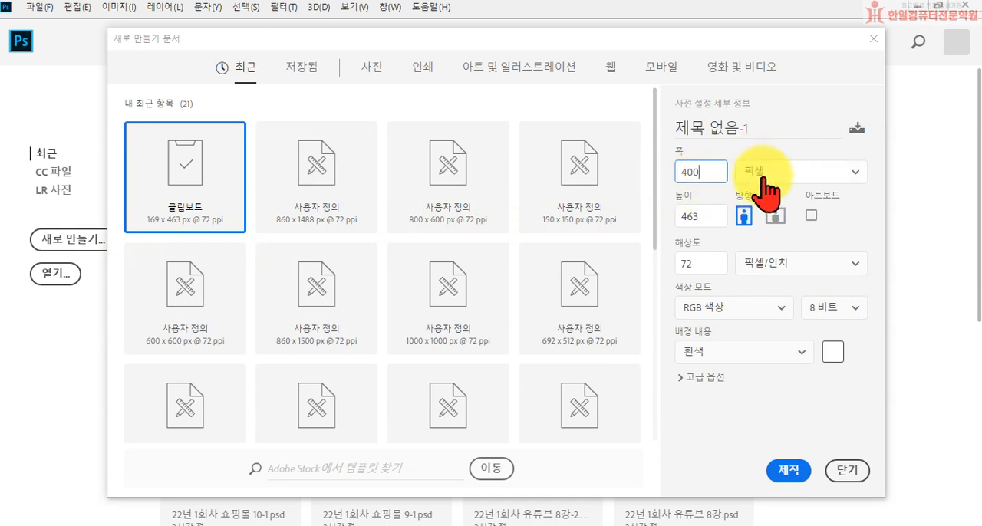
{"action": "double_click", "coordinate": [697, 215]}
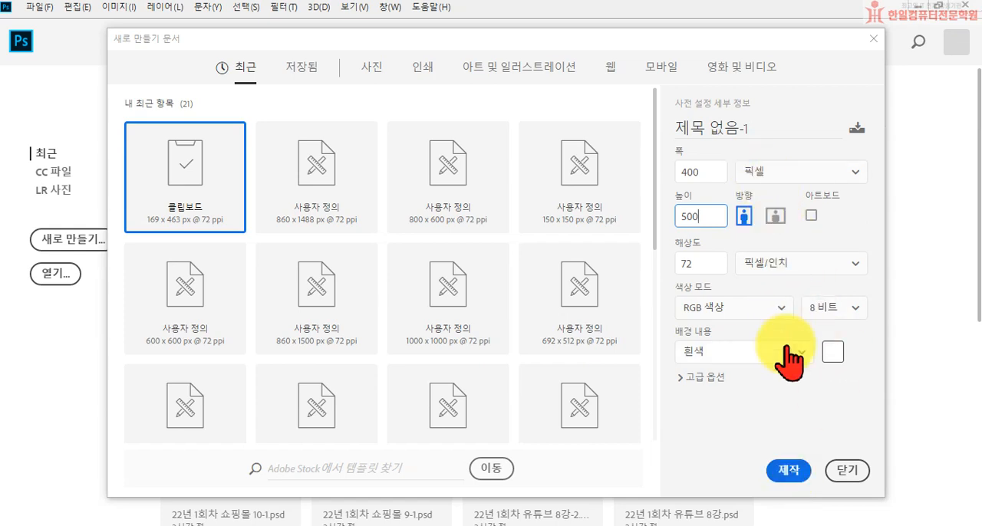
{"action": "left_click", "coordinate": [800, 175]}
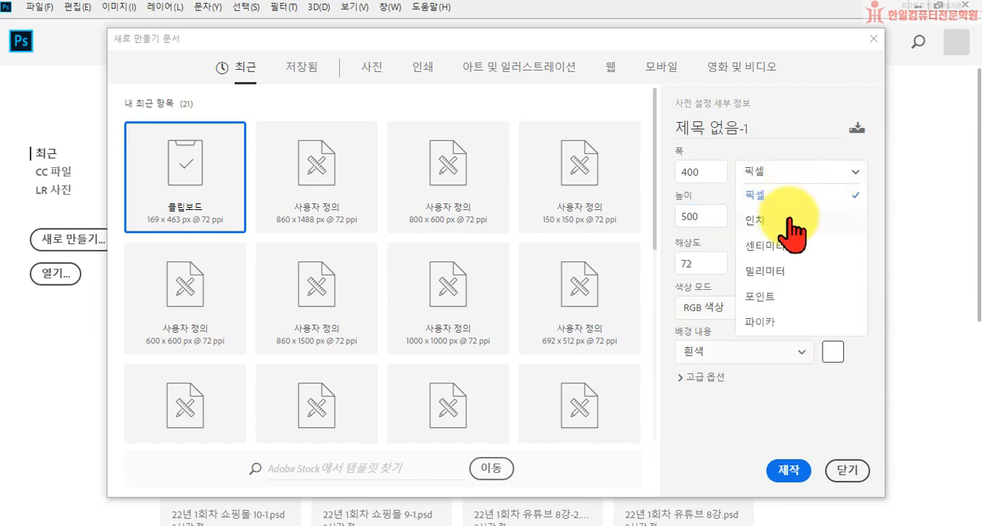
{"action": "left_click", "coordinate": [782, 175]}
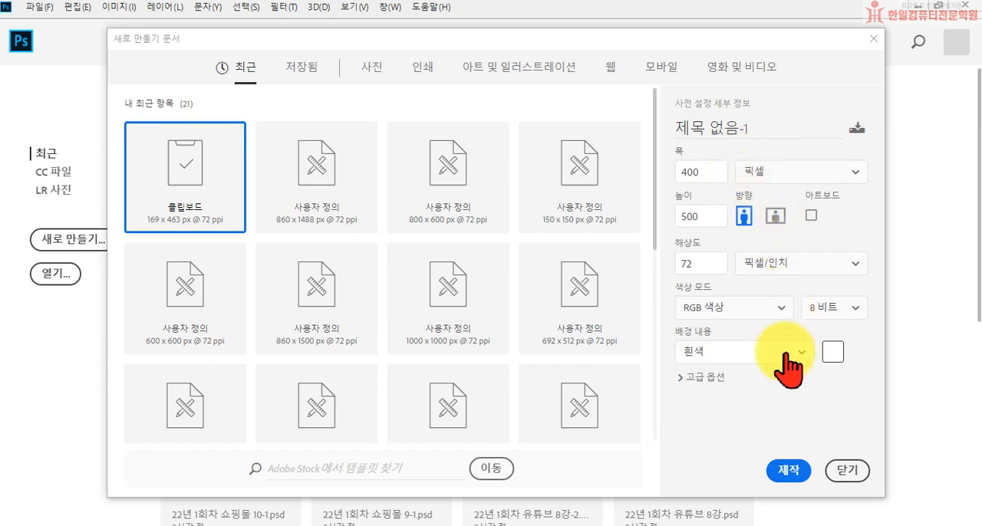
{"action": "left_click", "coordinate": [790, 473]}
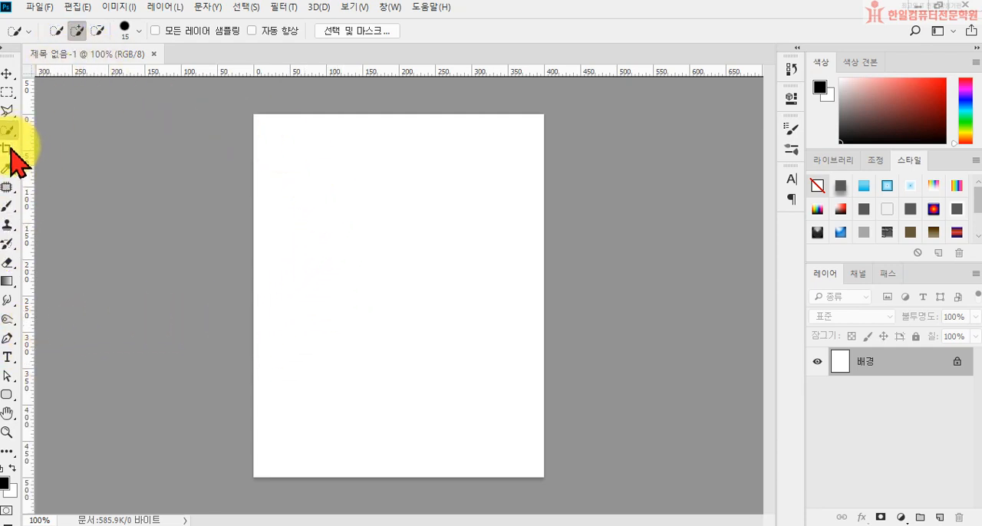
Set the Pen tool to 패스 (Path) mode so that it draws paths instead of shapes.
{"action": "left_click", "coordinate": [7, 339]}
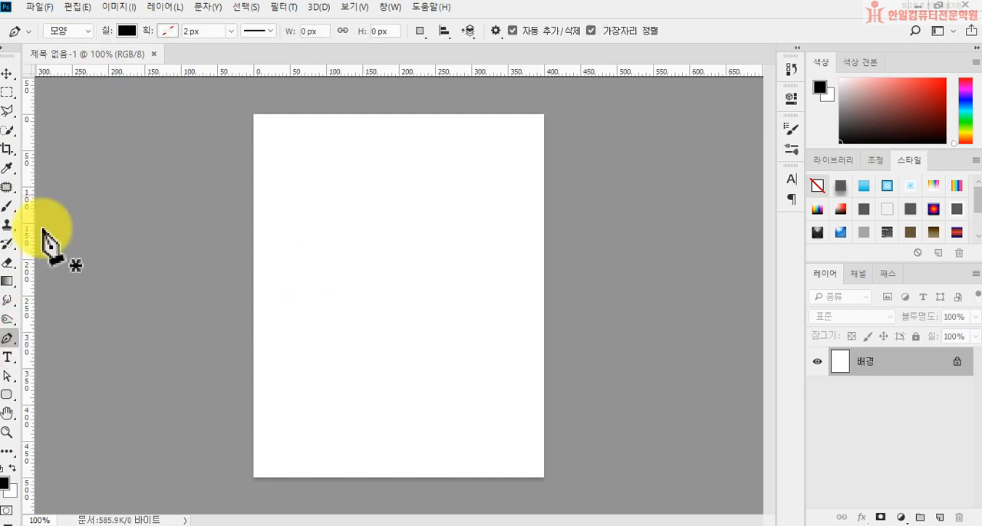
{"action": "left_click", "coordinate": [86, 30]}
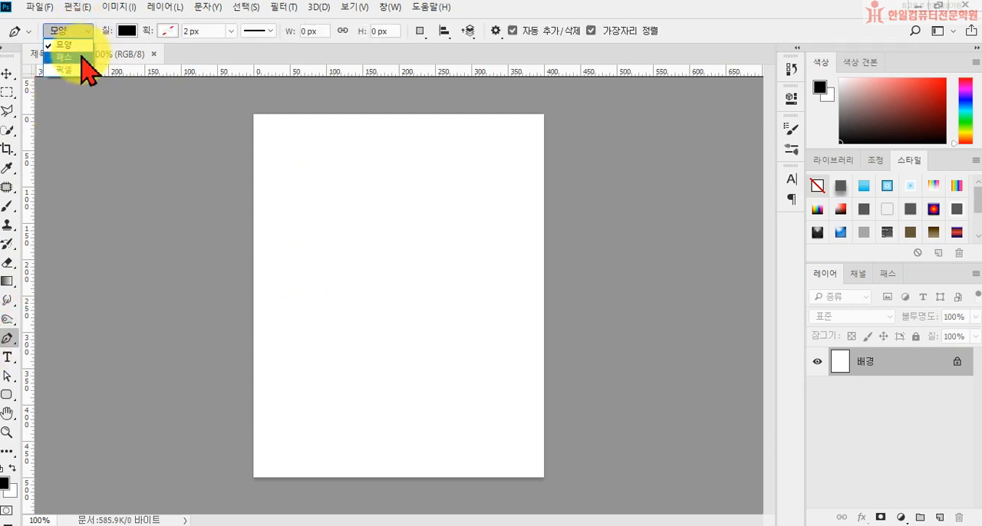
{"action": "left_click", "coordinate": [83, 57]}
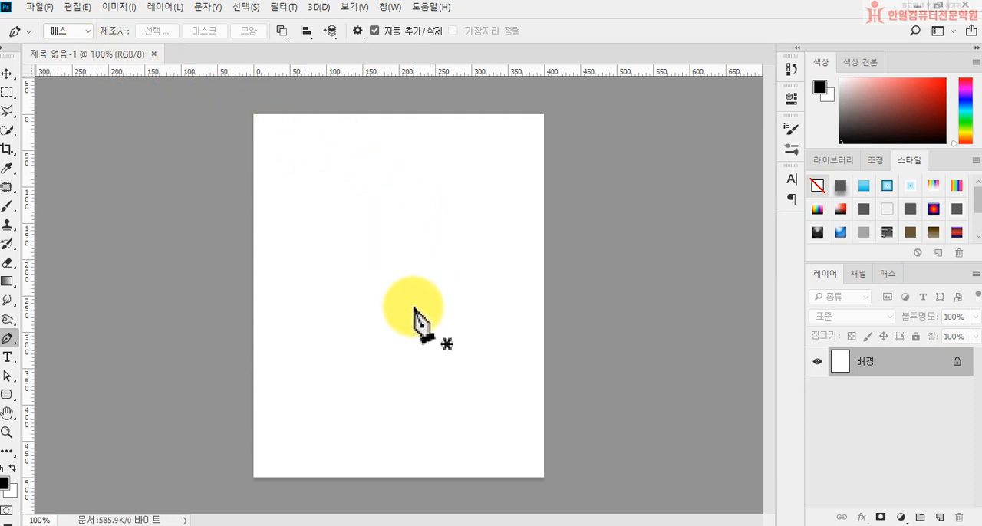
{"action": "left_click", "coordinate": [393, 200]}
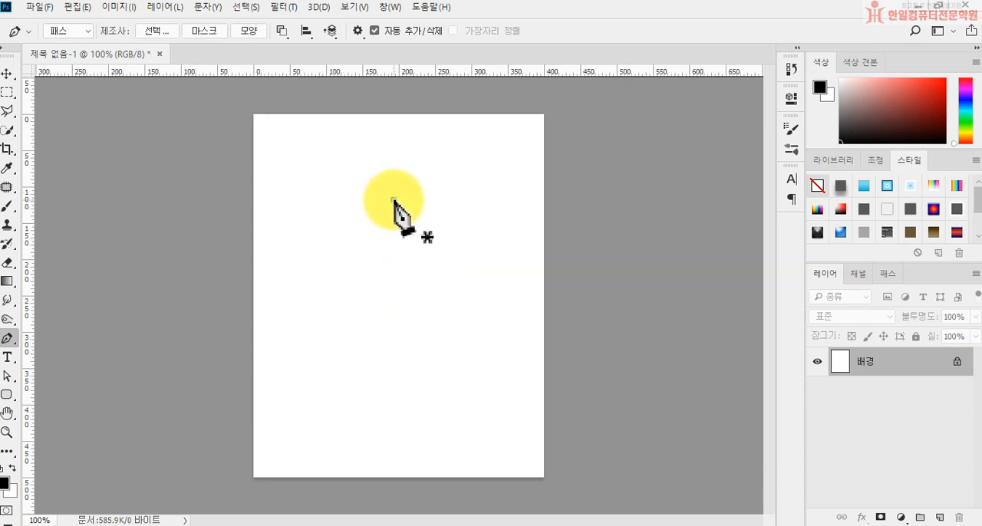
{"action": "left_click", "coordinate": [267, 290]}
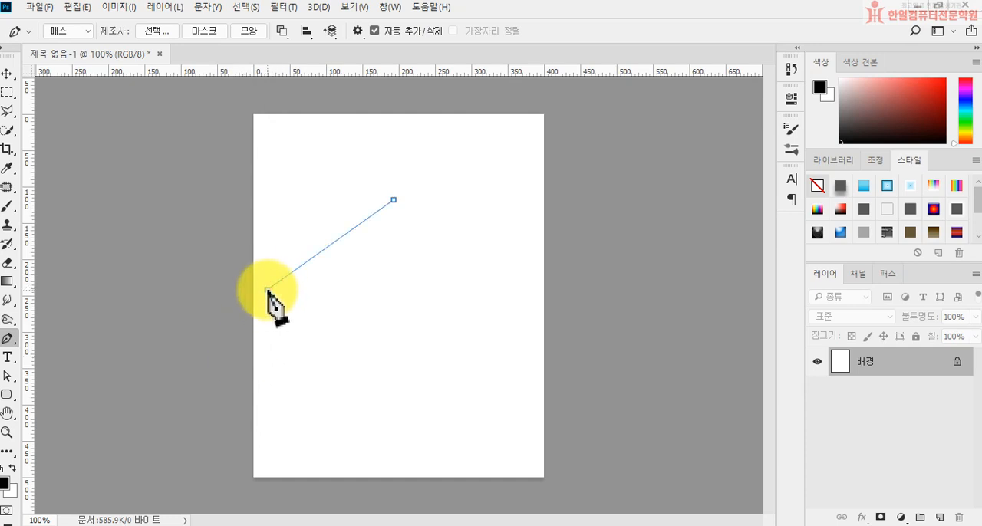
{"action": "left_click_drag", "start_coordinate": [265, 295], "coordinate": [216, 390]}
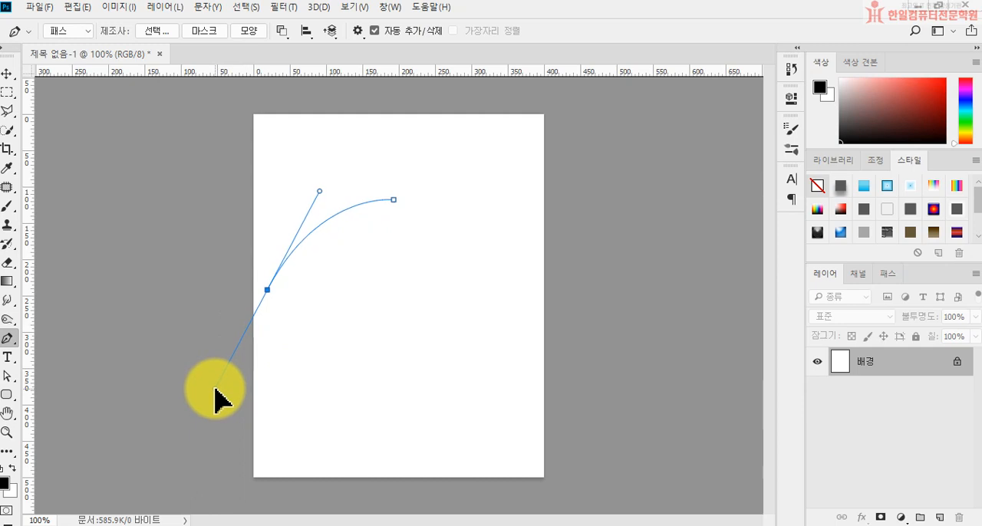
{"action": "left_click_drag", "start_coordinate": [217, 390], "coordinate": [215, 389]}
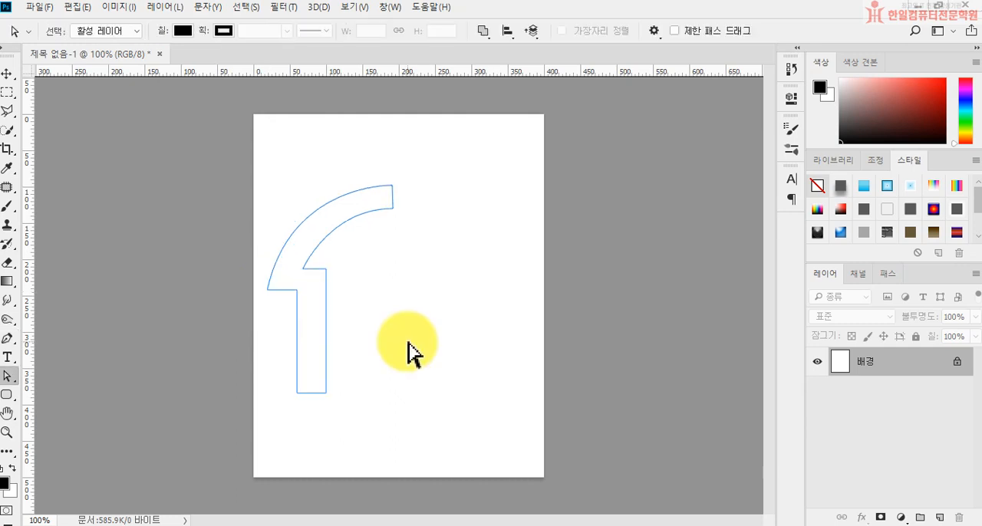
{"action": "left_click_drag", "start_coordinate": [400, 447], "coordinate": [258, 163]}
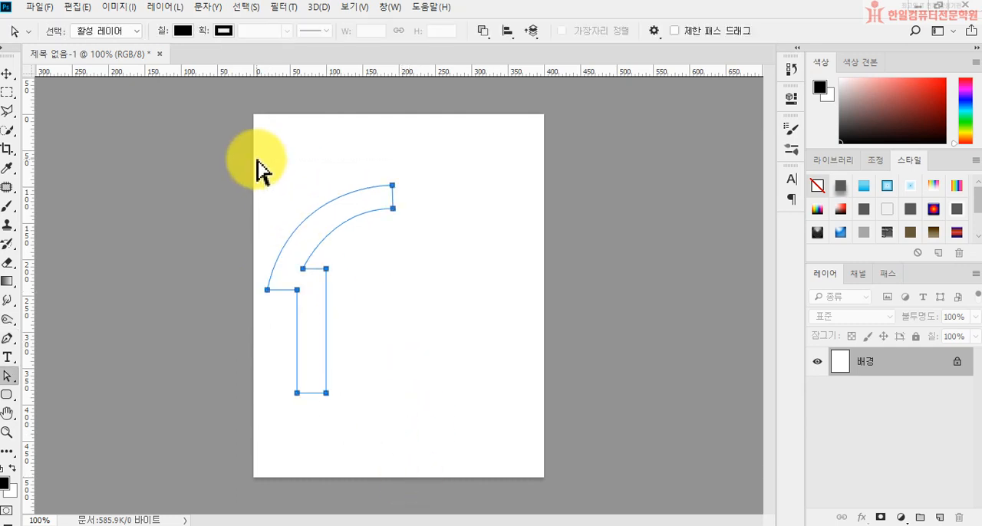
{"action": "key", "text": "Delete"}
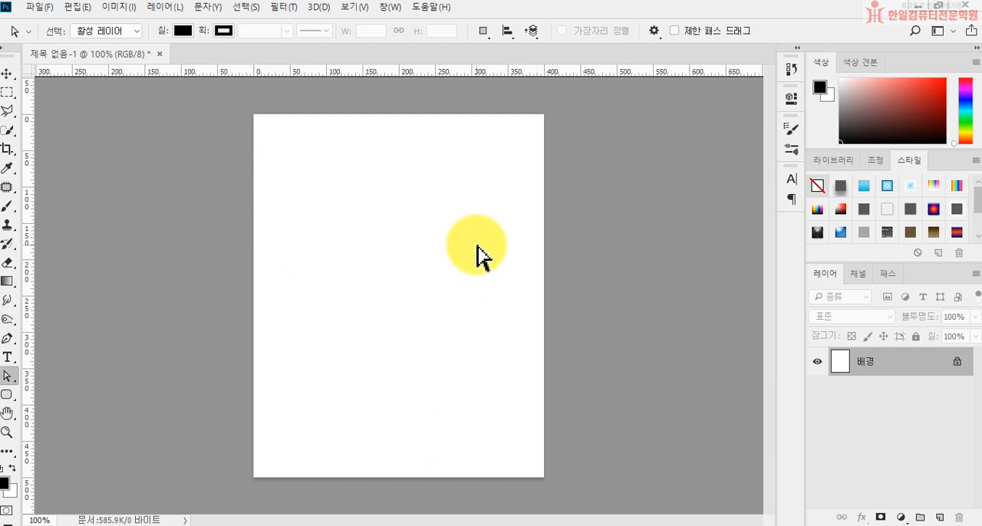
Draw a closed half-arch path with the Pen tool: curved outer edge, straight vertical leg and curved inner edge, about 175 px wide and 300 px tall.
{"action": "left_click", "coordinate": [8, 338]}
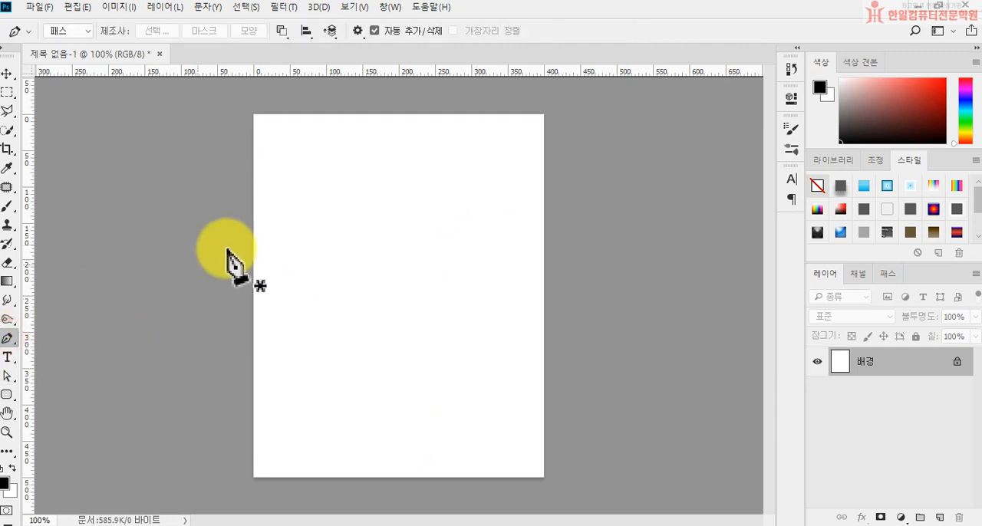
{"action": "left_click", "coordinate": [394, 206]}
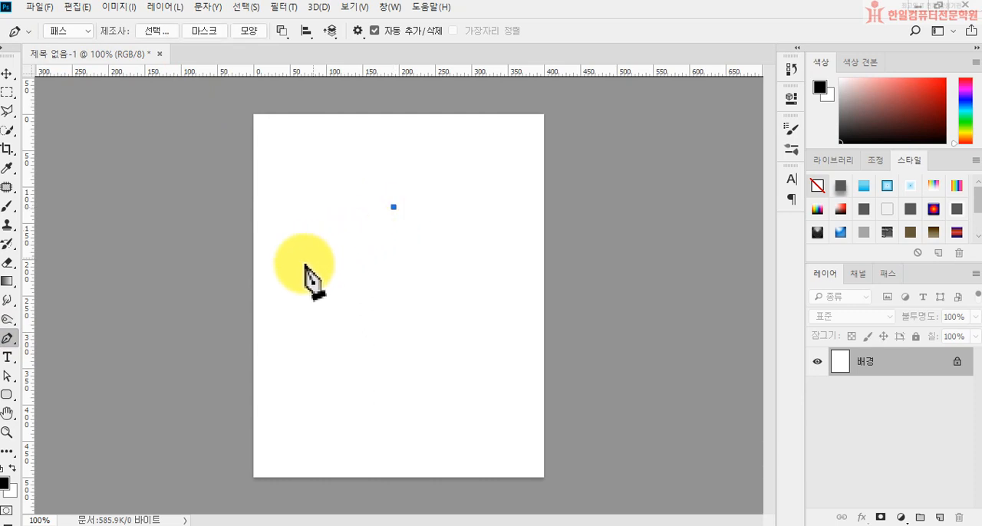
{"action": "left_click_drag", "start_coordinate": [266, 296], "coordinate": [224, 392]}
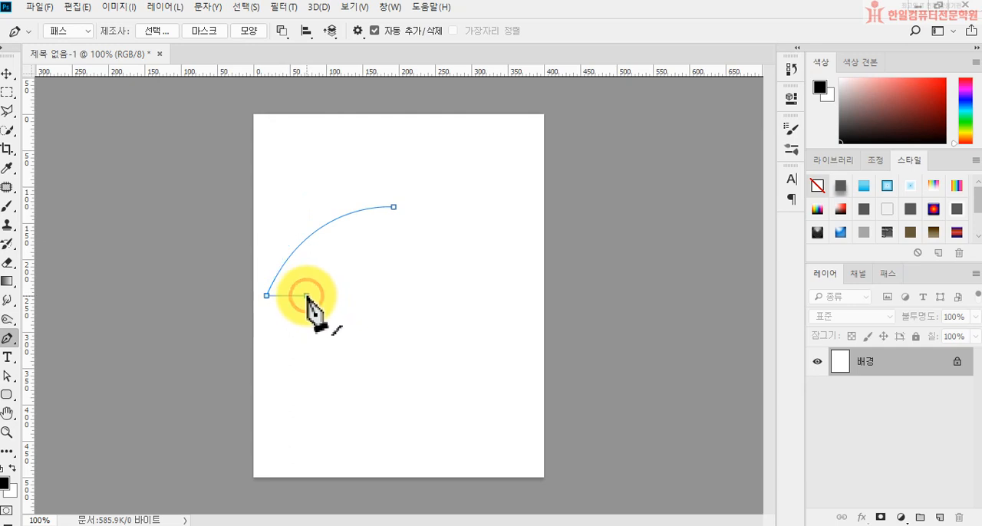
{"action": "left_click", "coordinate": [306, 424]}
{"action": "left_click", "coordinate": [341, 424]}
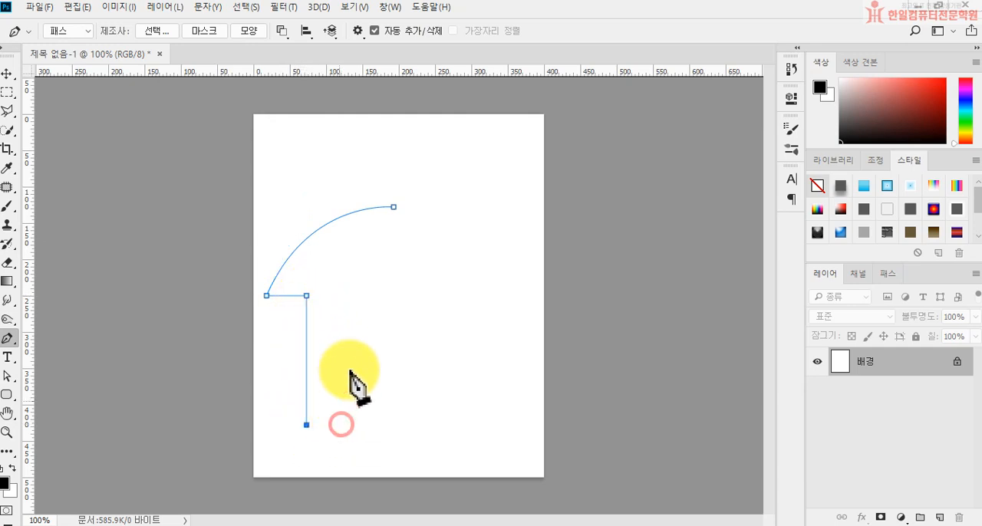
{"action": "left_click", "coordinate": [341, 279]}
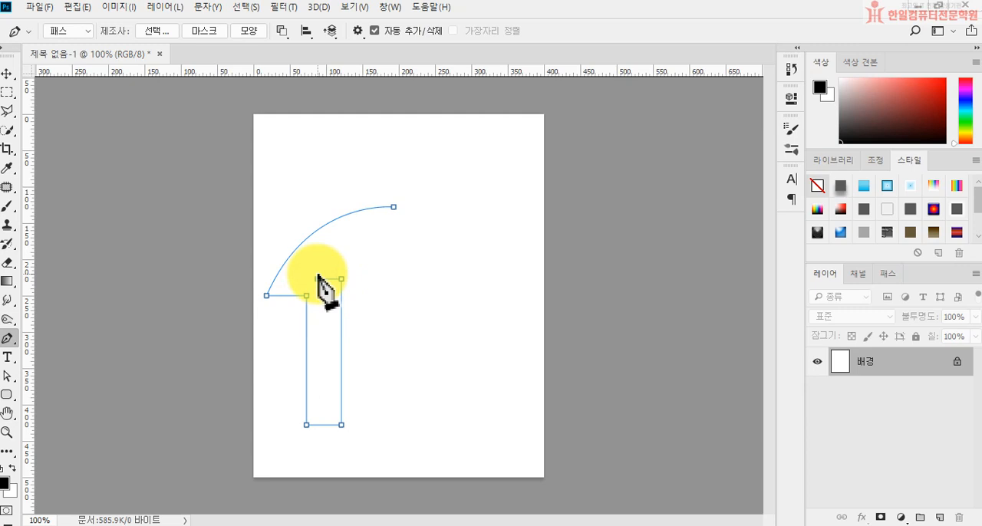
{"action": "left_click", "coordinate": [318, 278]}
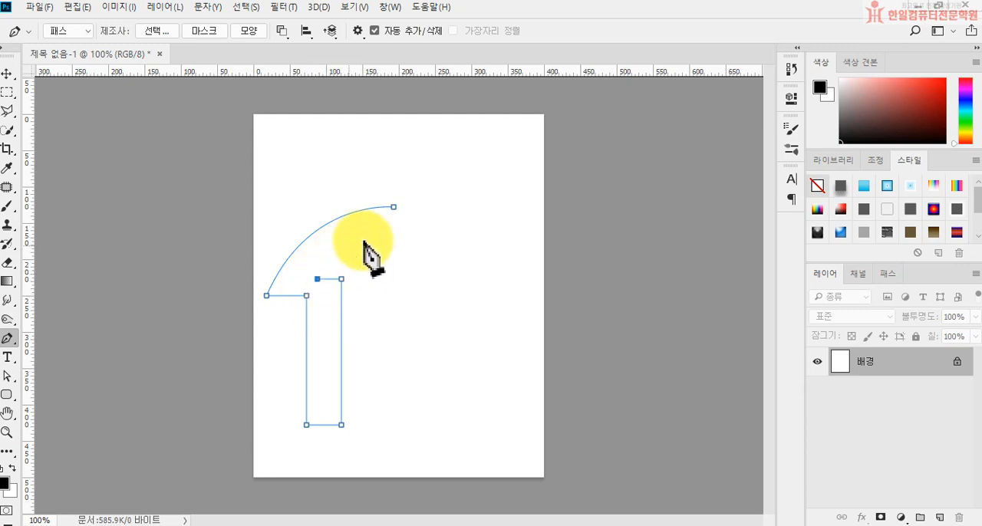
{"action": "left_click_drag", "start_coordinate": [394, 233], "coordinate": [461, 233]}
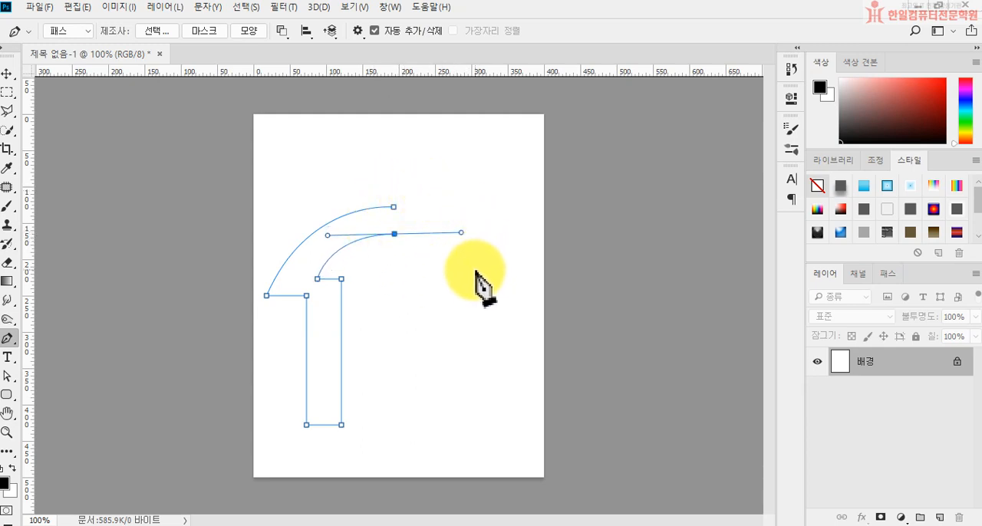
{"action": "left_click", "coordinate": [393, 207]}
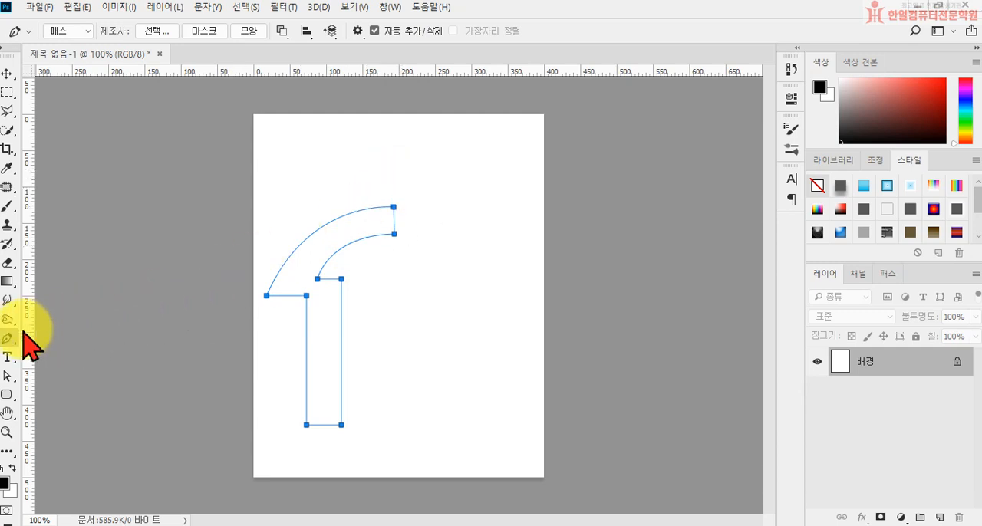
Move the two anchor points at the arch's upper end slightly up and to the right with the Direct Selection tool.
{"action": "left_click_drag", "start_coordinate": [7, 377], "coordinate": [53, 386]}
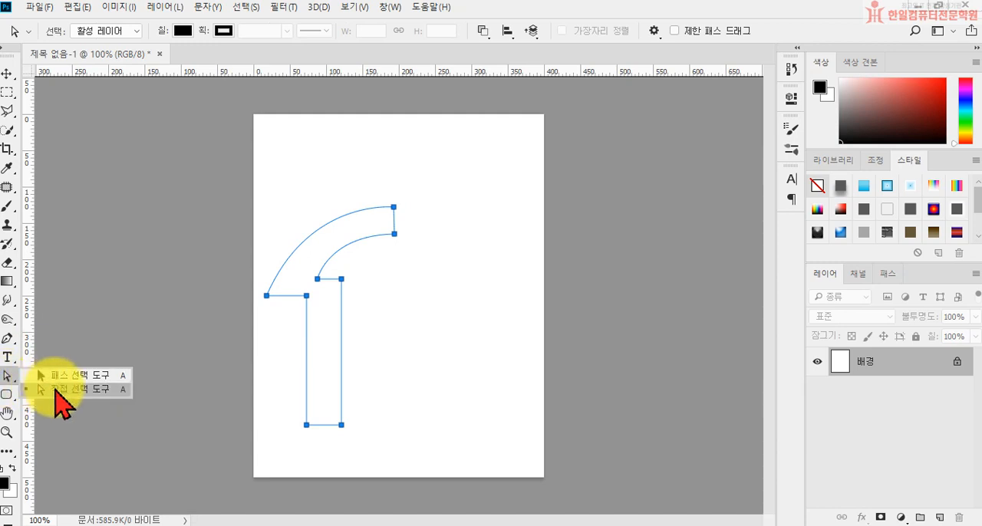
{"action": "left_click", "coordinate": [55, 388]}
{"action": "left_click", "coordinate": [419, 289]}
{"action": "left_click_drag", "start_coordinate": [418, 250], "coordinate": [382, 188]}
{"action": "left_click_drag", "start_coordinate": [394, 220], "coordinate": [397, 210]}
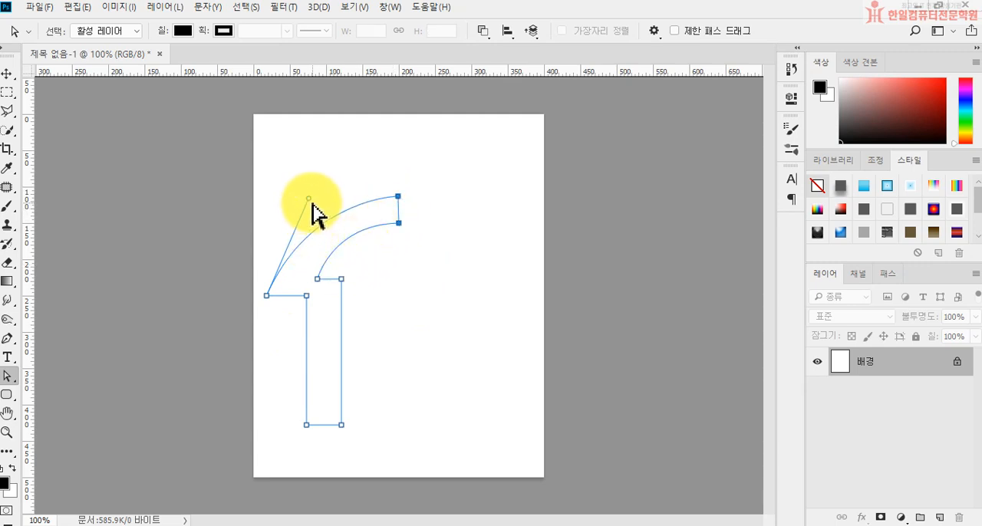
Make the outer curve rounder with its direction handle and shift the inner curve's lower anchor point slightly to the left.
{"action": "mouse_move", "coordinate": [306, 201]}
{"action": "left_mouse_down"}
{"action": "mouse_move", "coordinate": [295, 202]}
{"action": "mouse_move", "coordinate": [296, 192]}
{"action": "left_mouse_up"}
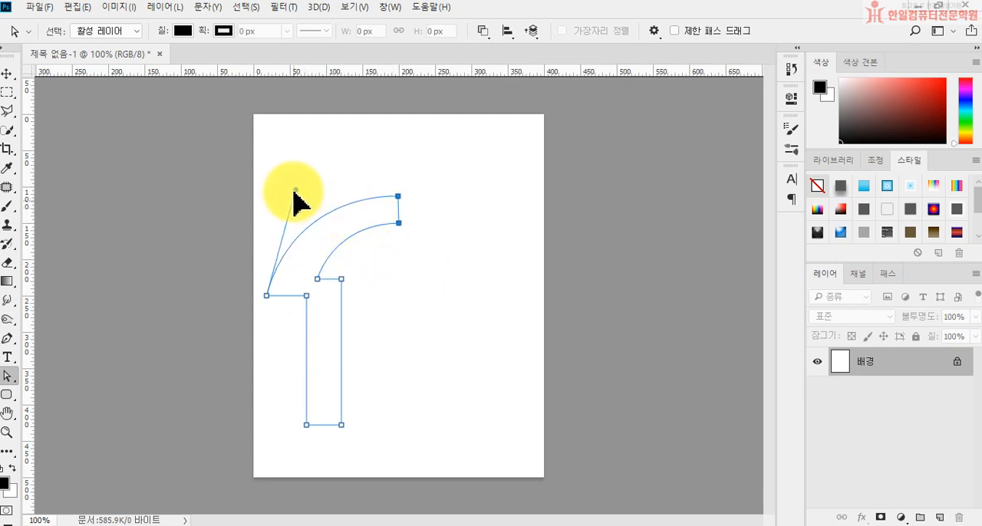
{"action": "left_click", "coordinate": [318, 280]}
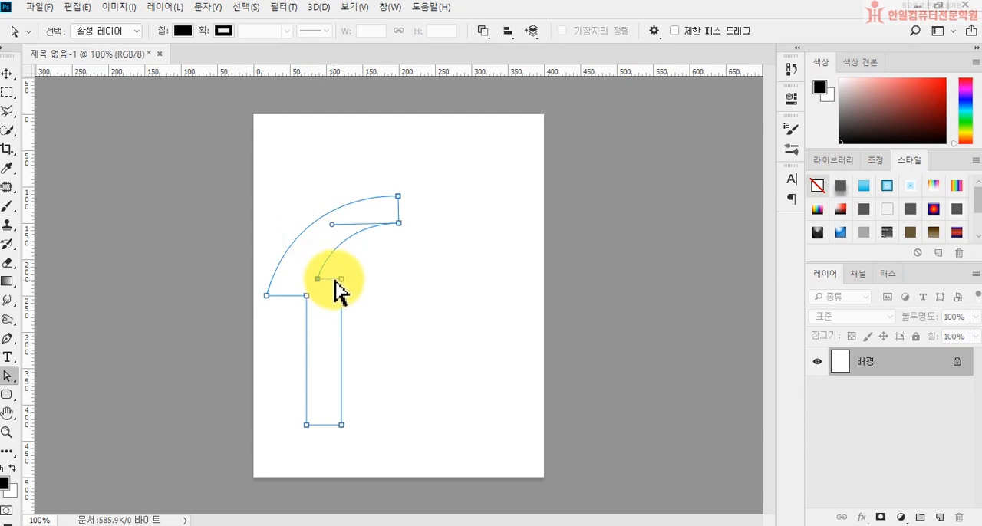
{"action": "left_click_drag", "start_coordinate": [316, 279], "coordinate": [310, 279]}
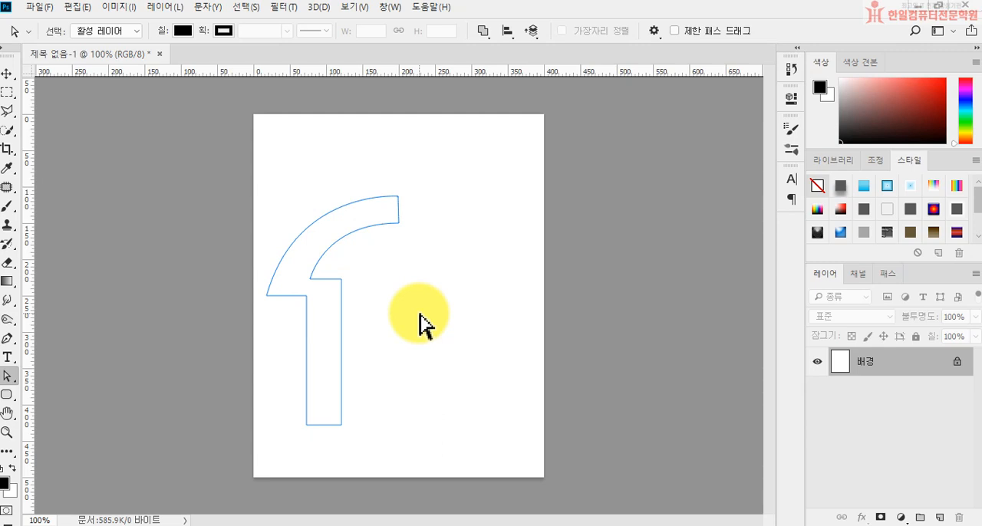
Move the whole half-arch path slightly upward with the Path Selection tool.
{"action": "right_click", "coordinate": [12, 375]}
{"action": "left_click", "coordinate": [92, 374]}
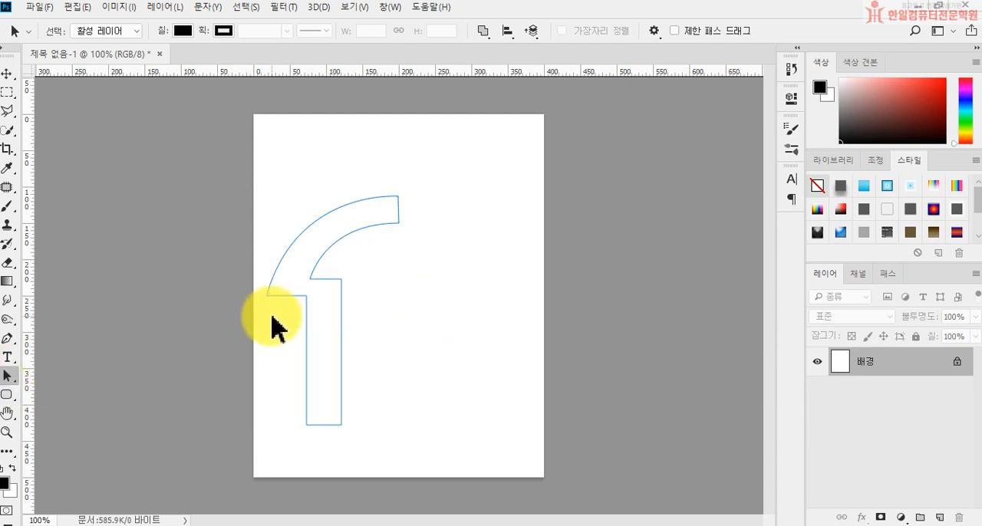
{"action": "left_click_drag", "start_coordinate": [288, 295], "coordinate": [293, 286]}
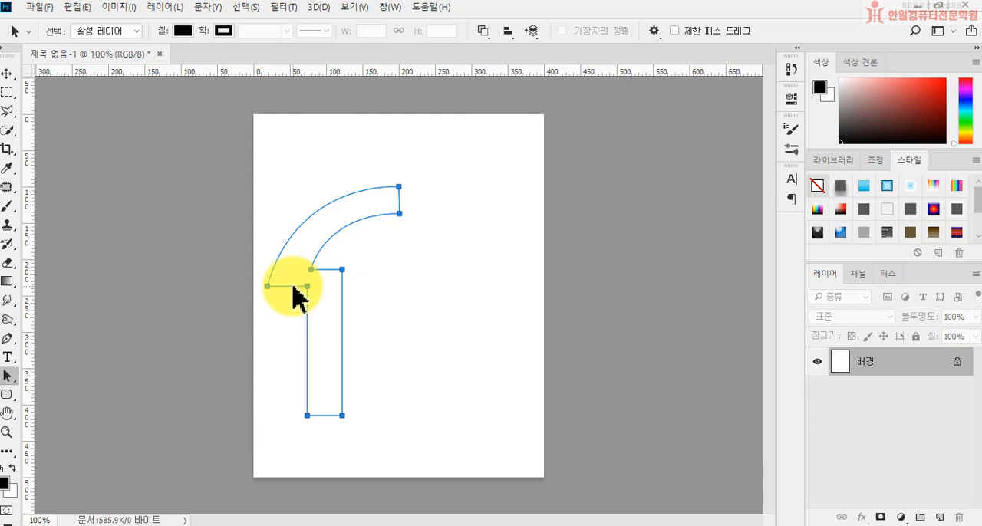
Make a horizontally flipped copy of the half-arch path and place it on the right half of the canvas.
{"action": "key", "text": "ctrl+t"}
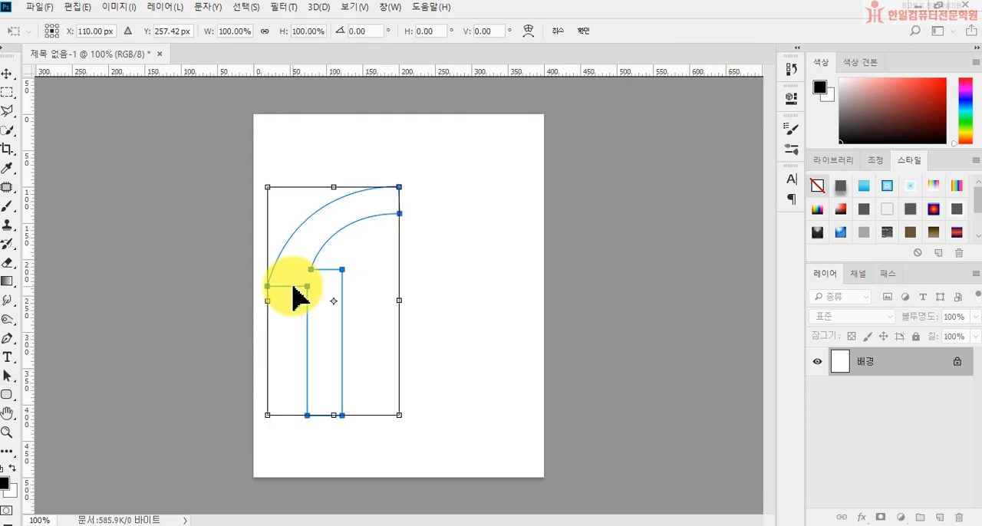
{"action": "right_click", "coordinate": [308, 286]}
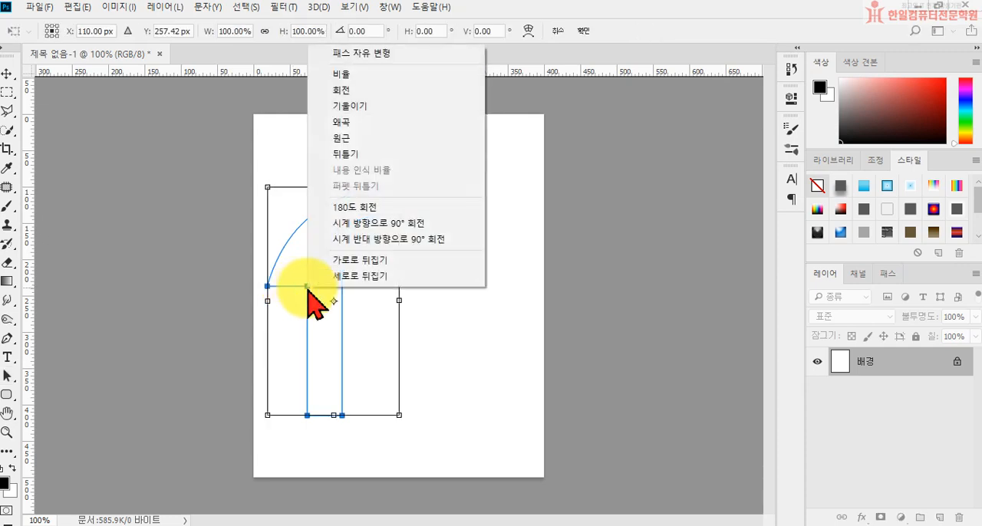
{"action": "left_click", "coordinate": [350, 264]}
{"action": "left_click_drag", "start_coordinate": [370, 262], "coordinate": [494, 262]}
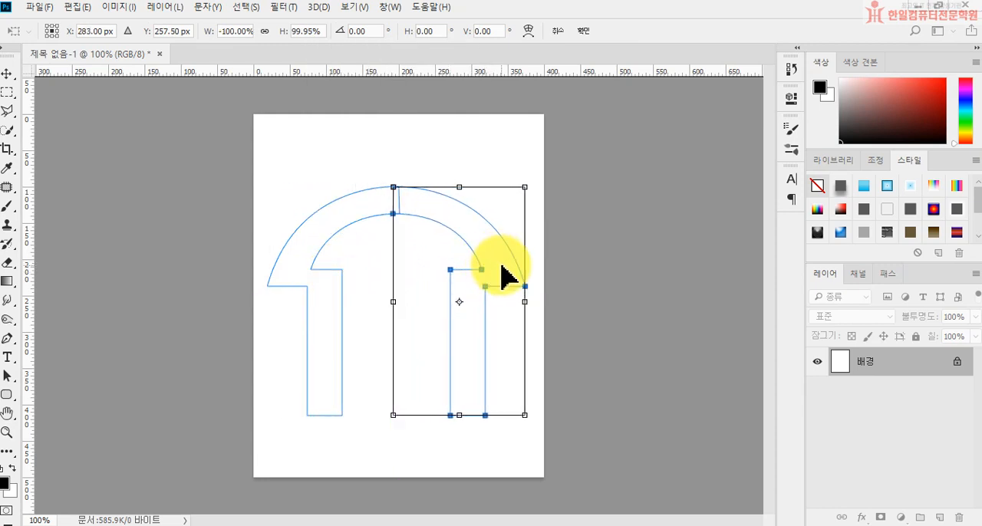
Nudge the mirrored copy right to X 288 px so it meets the original half, and apply the transform.
{"action": "key", "text": "Right"}
{"action": "key", "text": "Right"}
{"action": "key", "text": "Right"}
{"action": "key", "text": "Right"}
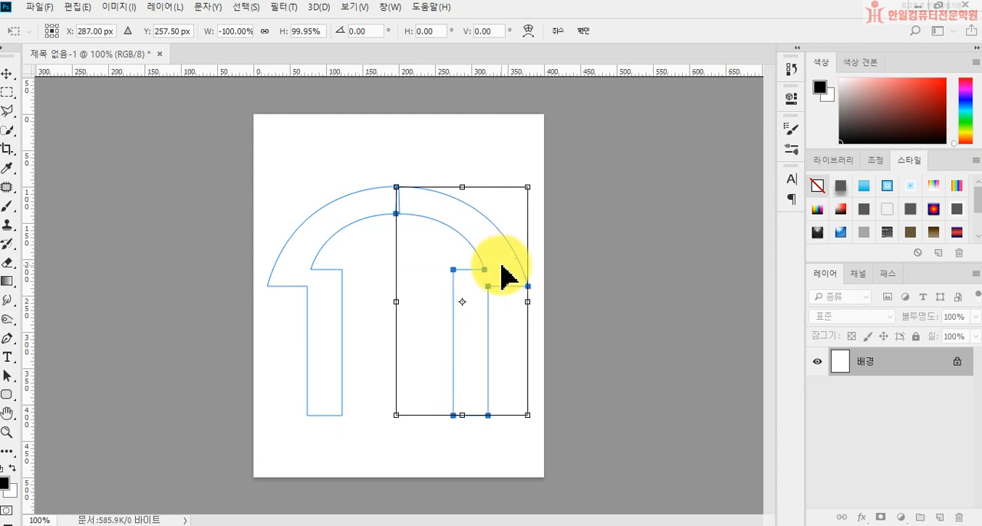
{"action": "key", "text": "Right"}
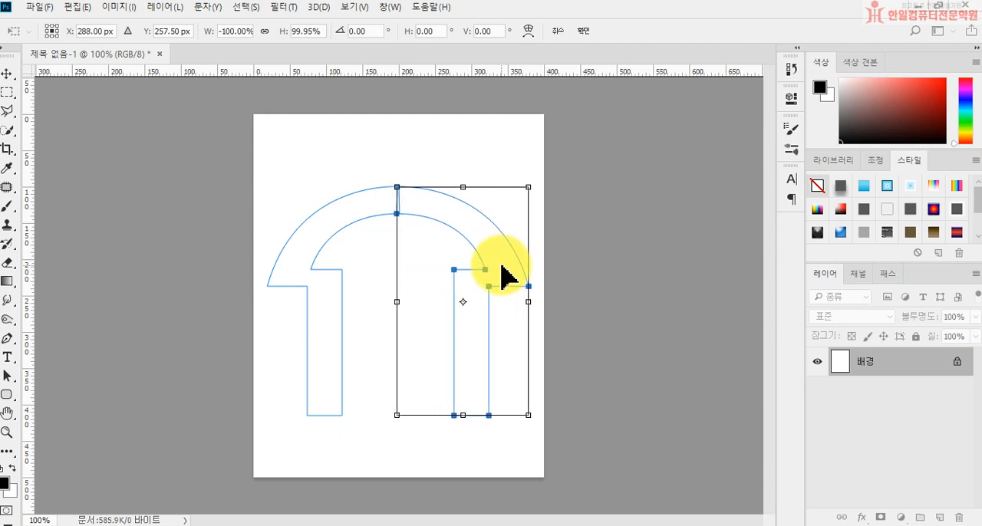
{"action": "key", "text": "Return"}
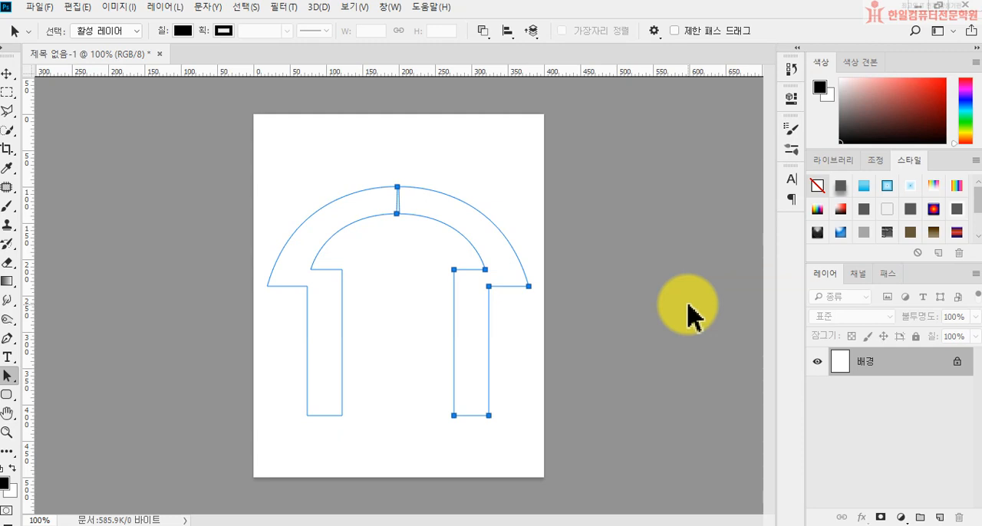
Undo the mirrored copy and show the work path of the original half-arch again.
{"action": "left_click", "coordinate": [687, 304]}
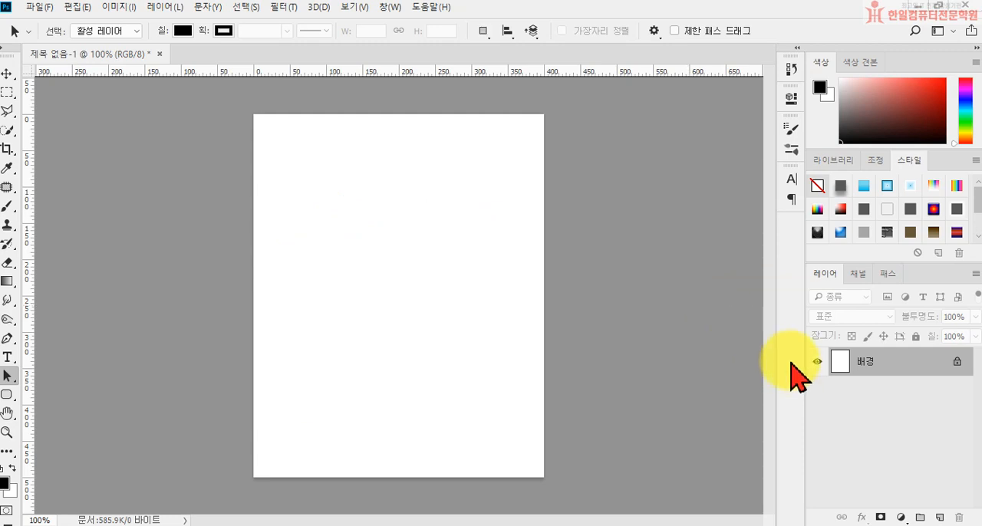
{"action": "key", "text": "ctrl+z"}
{"action": "left_click", "coordinate": [886, 274]}
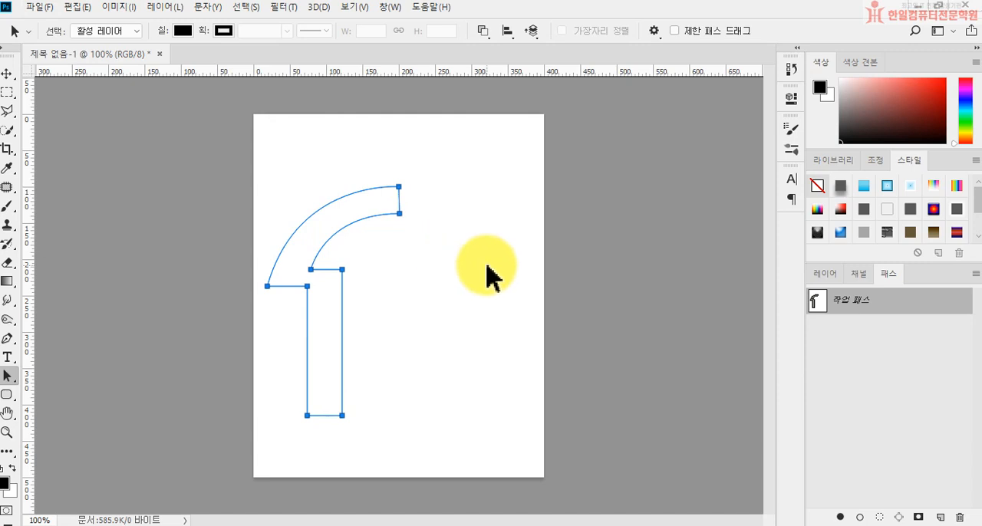
Set the half-arch path's operation to 모양 결합 (Combine Shapes) and hide the path outline.
{"action": "left_click", "coordinate": [482, 32]}
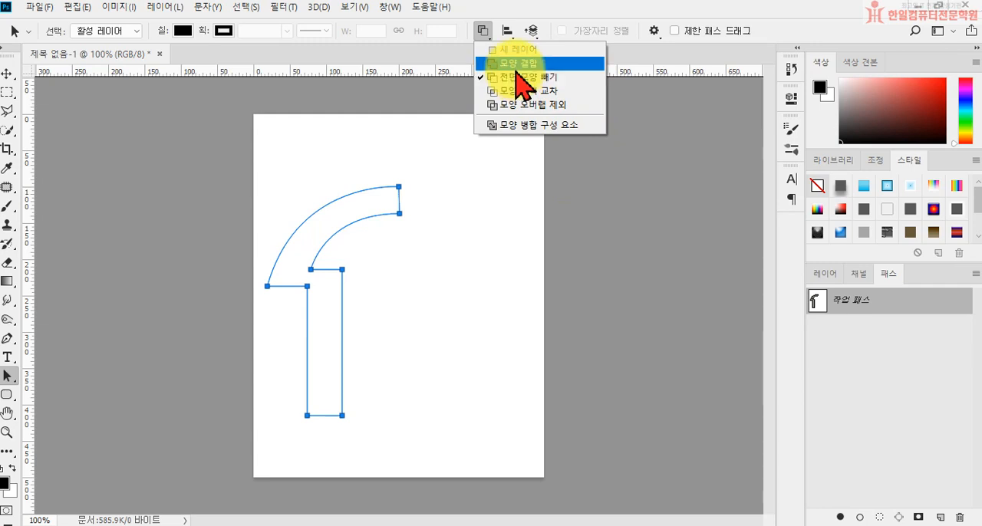
{"action": "left_click", "coordinate": [512, 63]}
{"action": "left_click", "coordinate": [825, 274]}
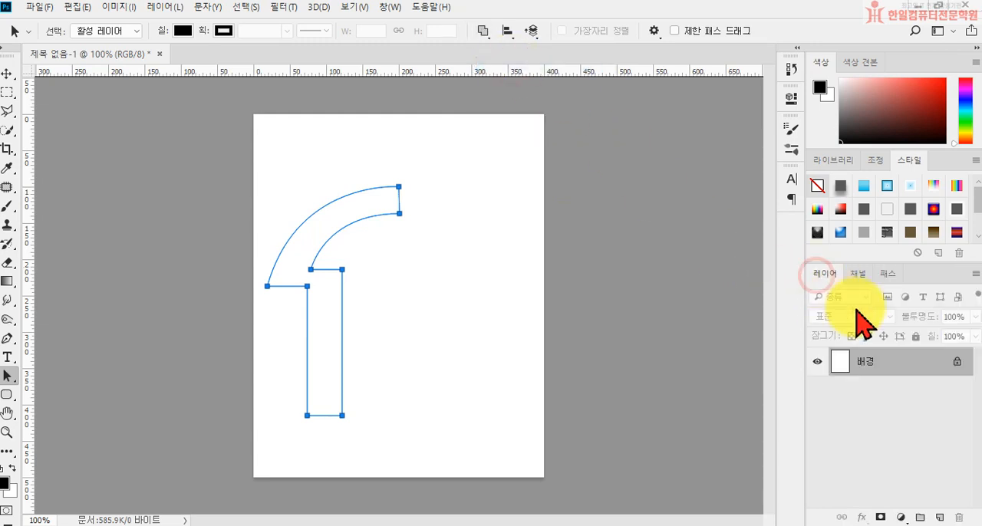
{"action": "left_click", "coordinate": [520, 376]}
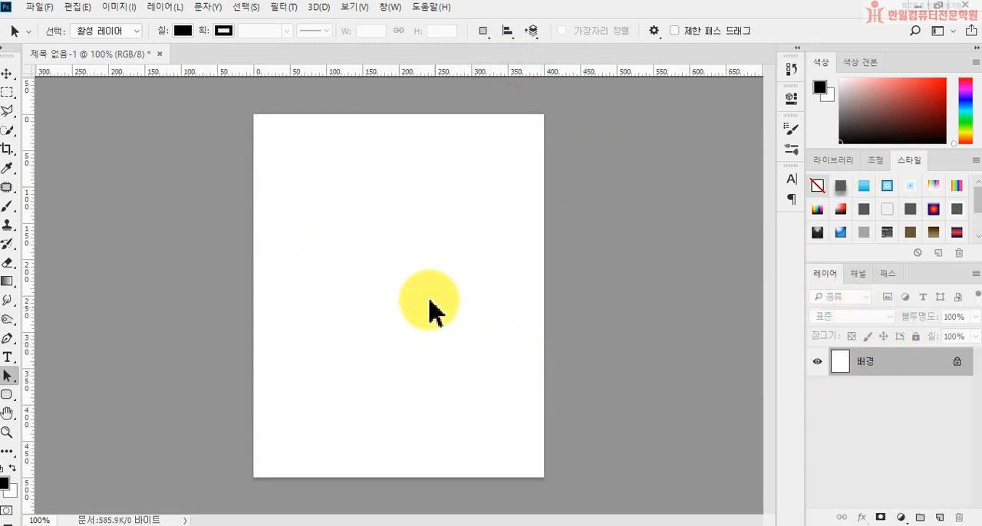
Start a Pen tool path with a curve about 155 px wide from the upper centre to the left edge, removing the end anchor's outgoing handle.
{"action": "left_click", "coordinate": [8, 338]}
{"action": "left_click", "coordinate": [382, 195]}
{"action": "left_click_drag", "start_coordinate": [270, 288], "coordinate": [244, 367]}
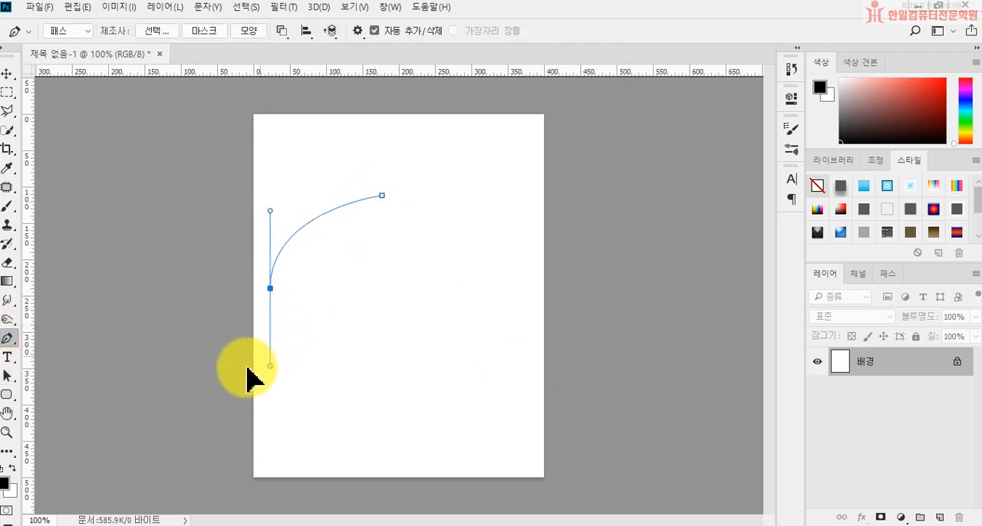
{"action": "left_click", "coordinate": [270, 288]}
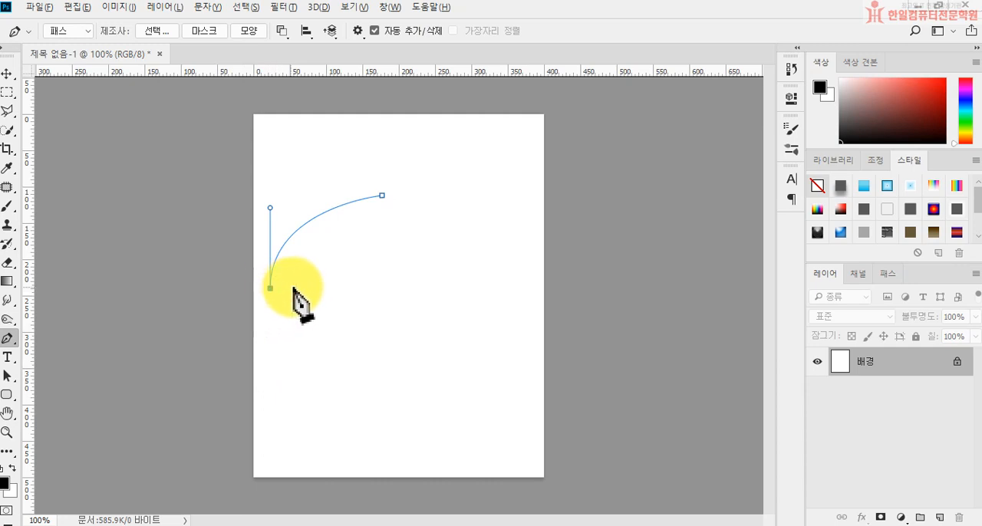
Continue the path with straight segments that form a narrow left pillar, ending at its upper inner corner below the curve.
{"action": "left_click", "coordinate": [299, 288]}
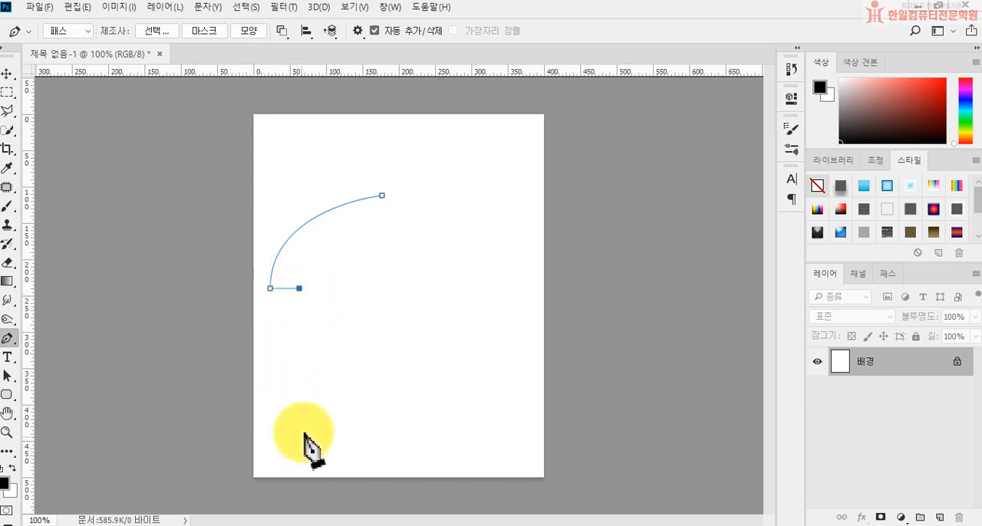
{"action": "left_click", "coordinate": [299, 401]}
{"action": "left_click", "coordinate": [325, 401]}
{"action": "left_click", "coordinate": [326, 272]}
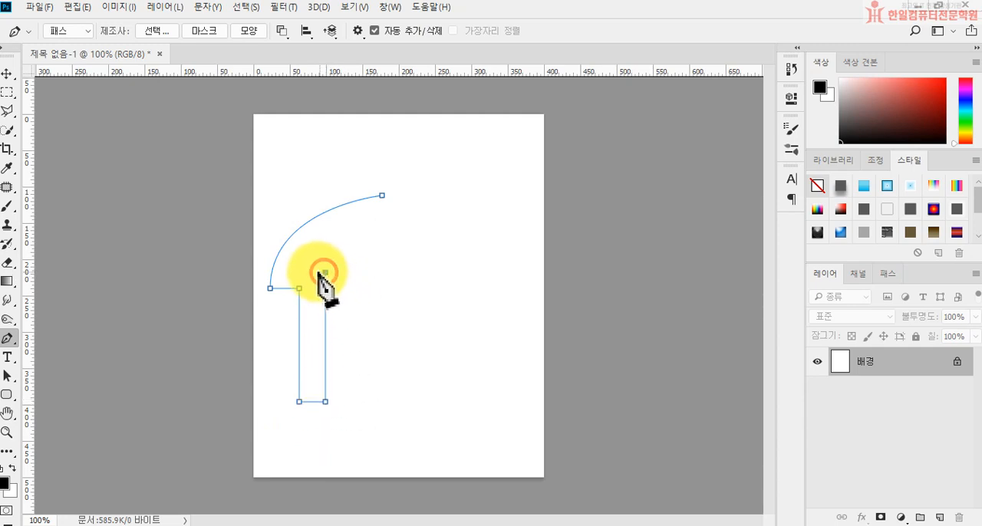
{"action": "left_click", "coordinate": [300, 272]}
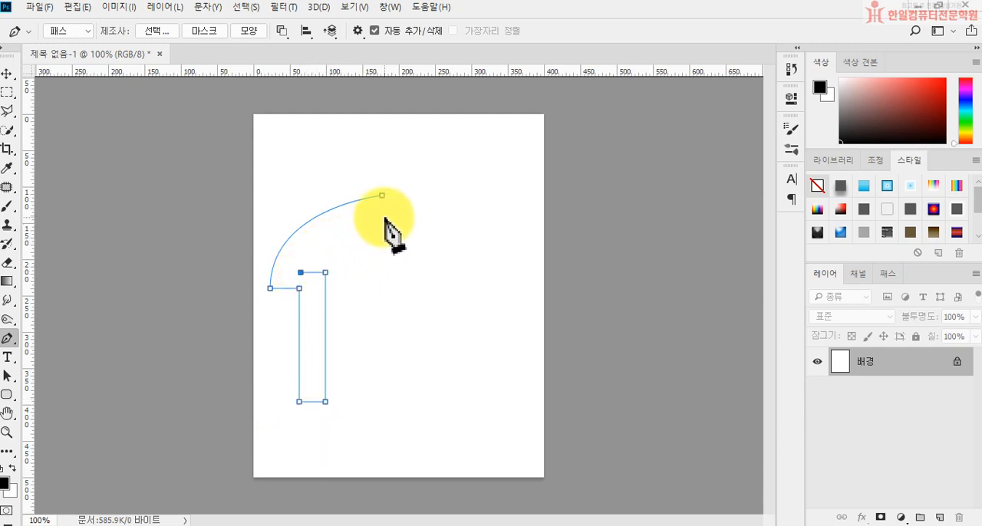
Draw the inner arch curve up to just below the starting anchor, remove its outgoing handle, and close the path.
{"action": "left_click_drag", "start_coordinate": [382, 217], "coordinate": [465, 204]}
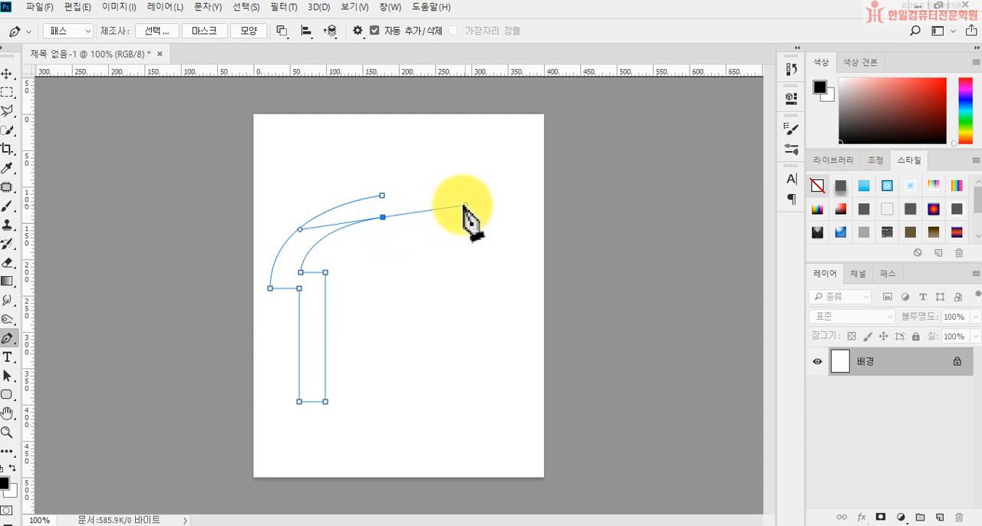
{"action": "left_click", "coordinate": [382, 217]}
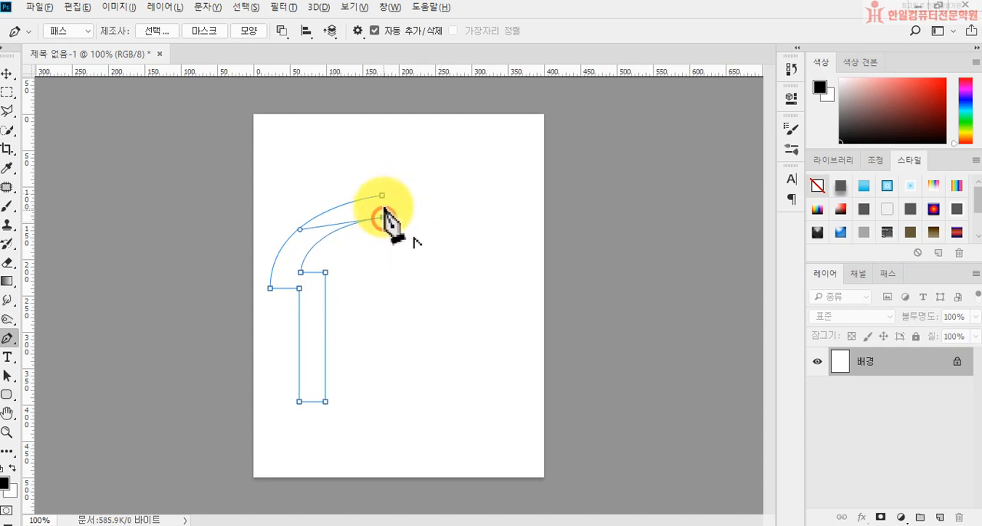
{"action": "left_click", "coordinate": [382, 195]}
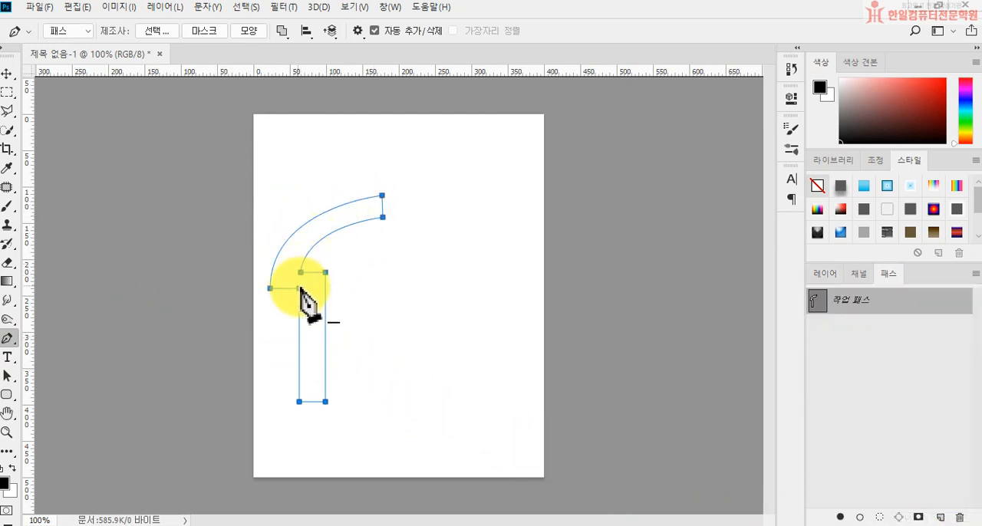
Make a horizontally flipped copy of the half-arch path, move it right until it meets the original half, and apply the transform.
{"action": "left_click", "coordinate": [7, 74]}
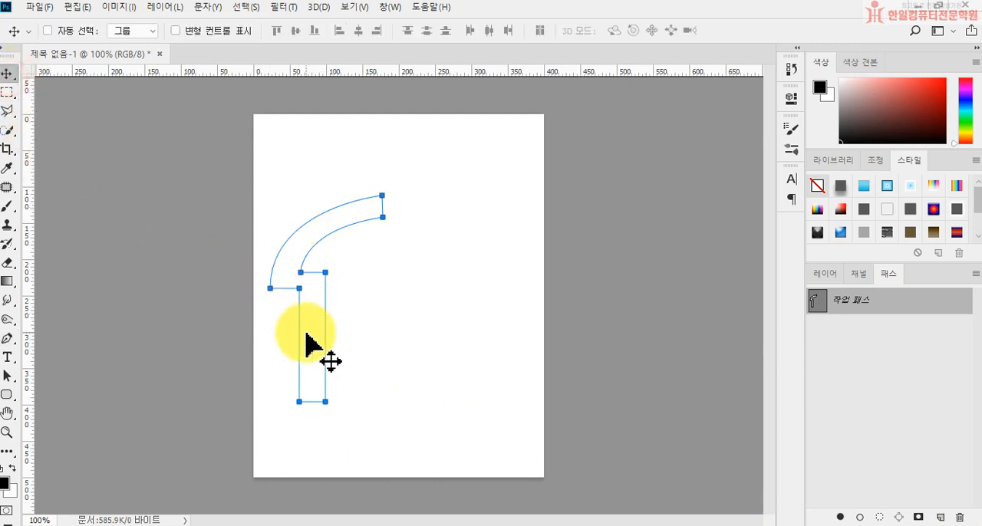
{"action": "key", "text": "ctrl"}
{"action": "key", "text": "ctrl"}
{"action": "key", "text": "ctrl+t"}
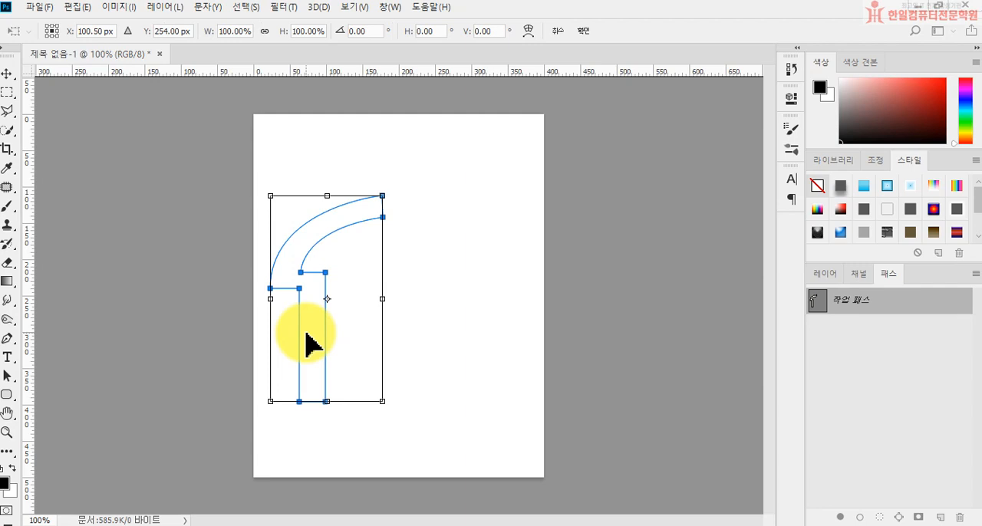
{"action": "right_click", "coordinate": [306, 333]}
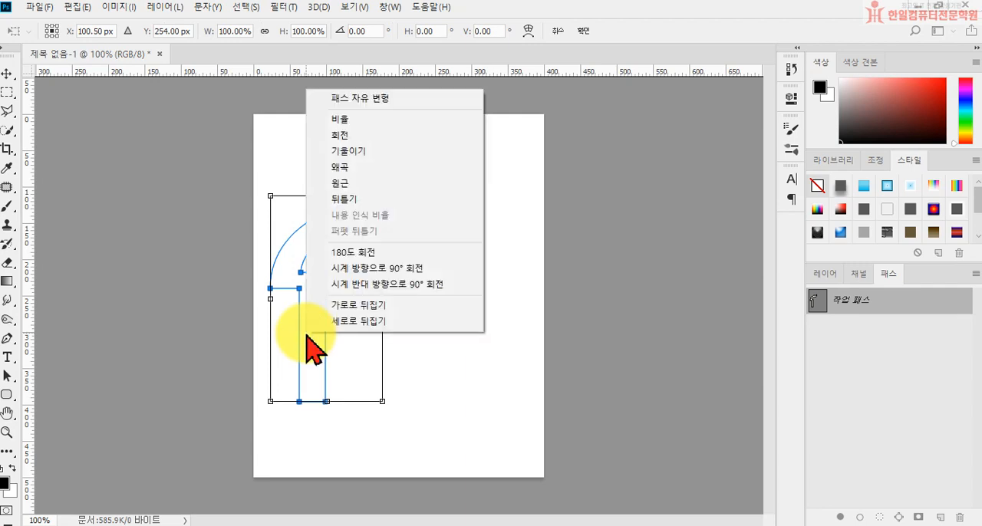
{"action": "left_click", "coordinate": [343, 306]}
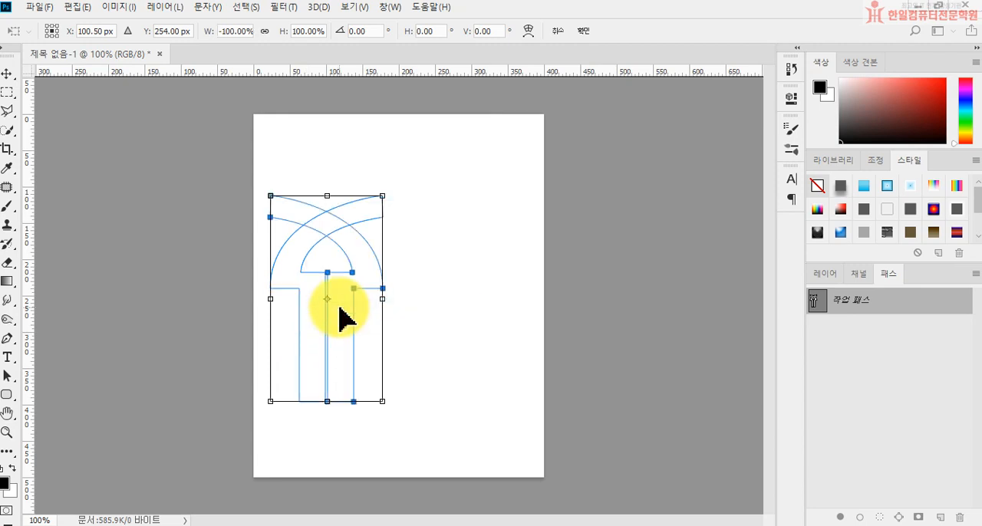
{"action": "left_click_drag", "start_coordinate": [339, 307], "coordinate": [451, 308]}
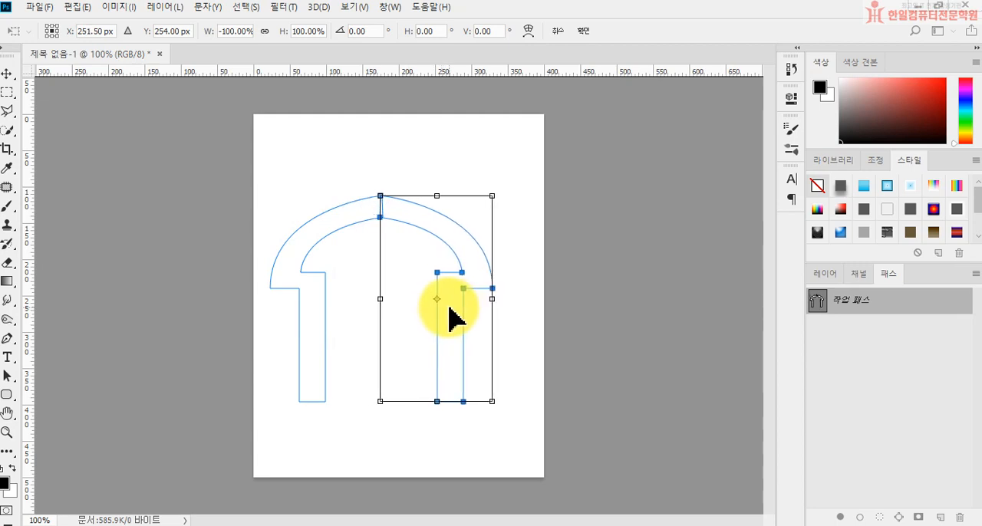
{"action": "key", "text": "Return"}
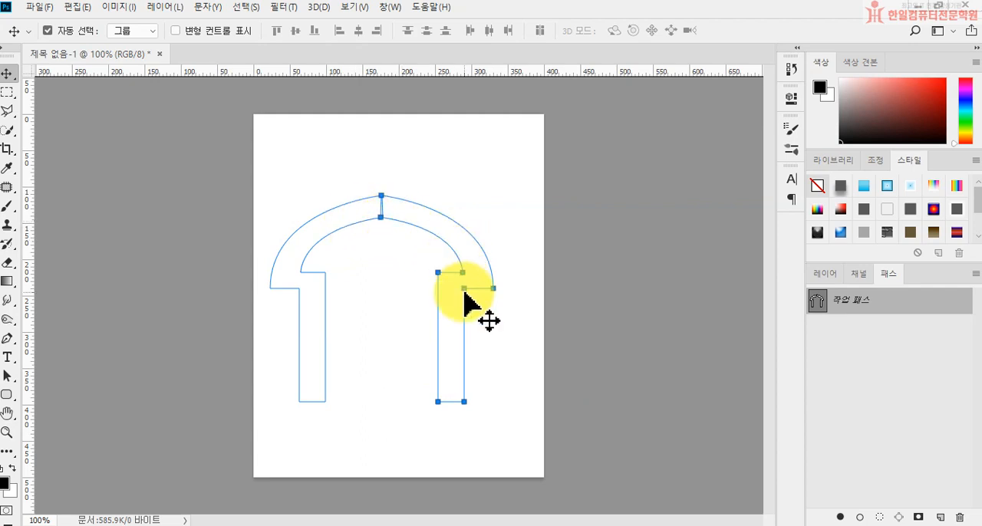
Select both arch halves, merge them with 모양 병합 구성 요소 (Merge Shape Components), and move the merged path right to the canvas centre.
{"action": "left_click", "coordinate": [14, 376]}
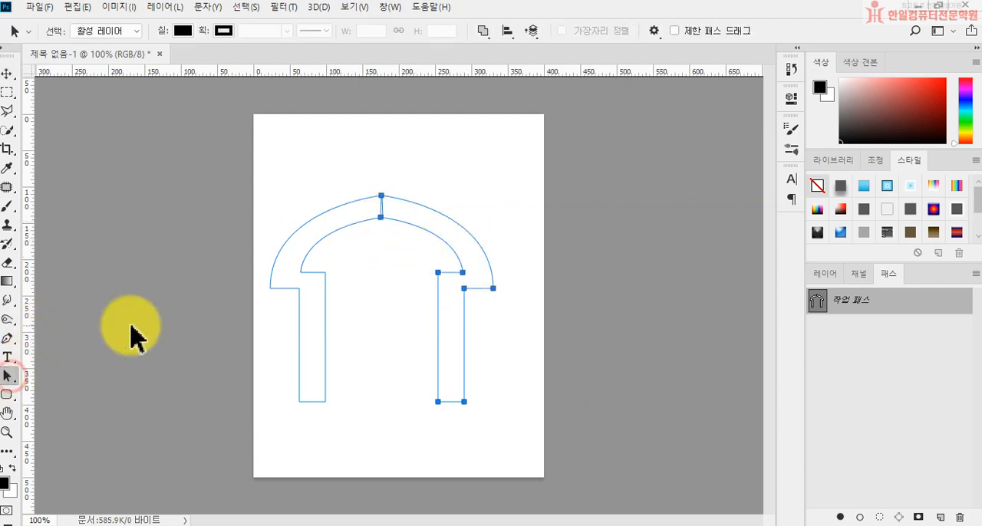
{"action": "left_click_drag", "start_coordinate": [280, 162], "coordinate": [509, 418]}
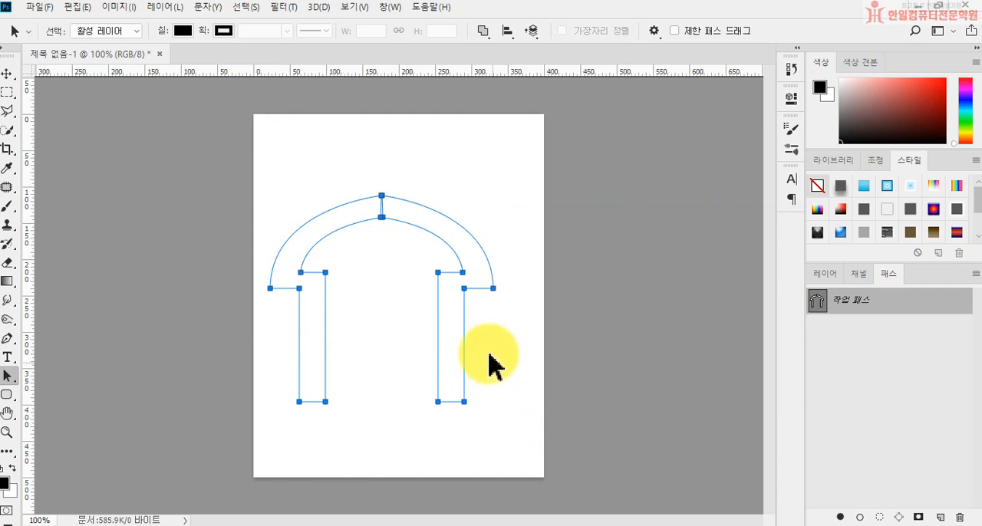
{"action": "left_click", "coordinate": [482, 31]}
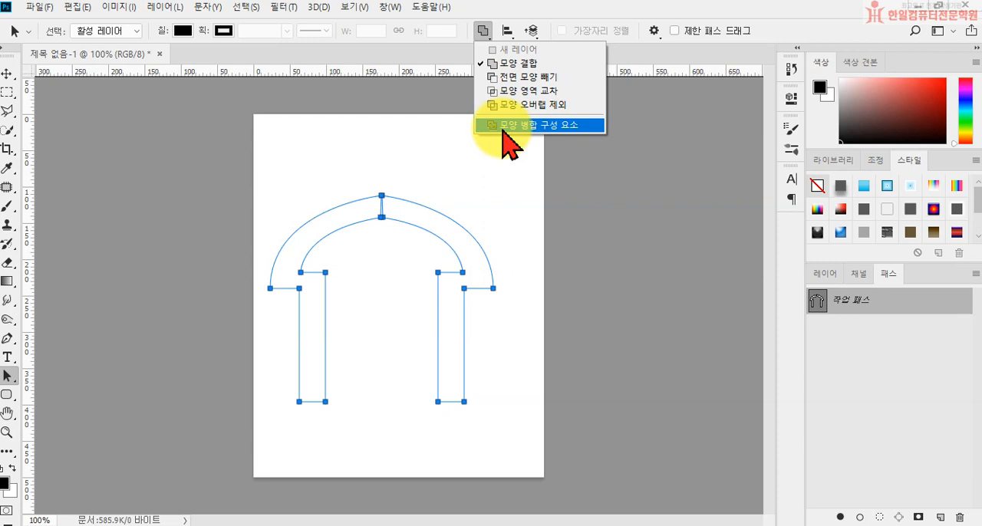
{"action": "left_click", "coordinate": [529, 125]}
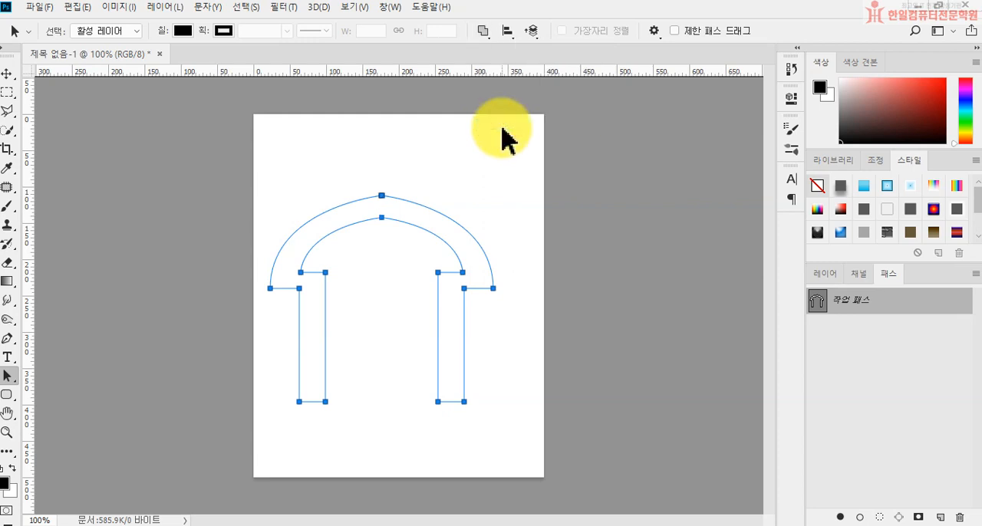
{"action": "left_click_drag", "start_coordinate": [417, 220], "coordinate": [438, 223]}
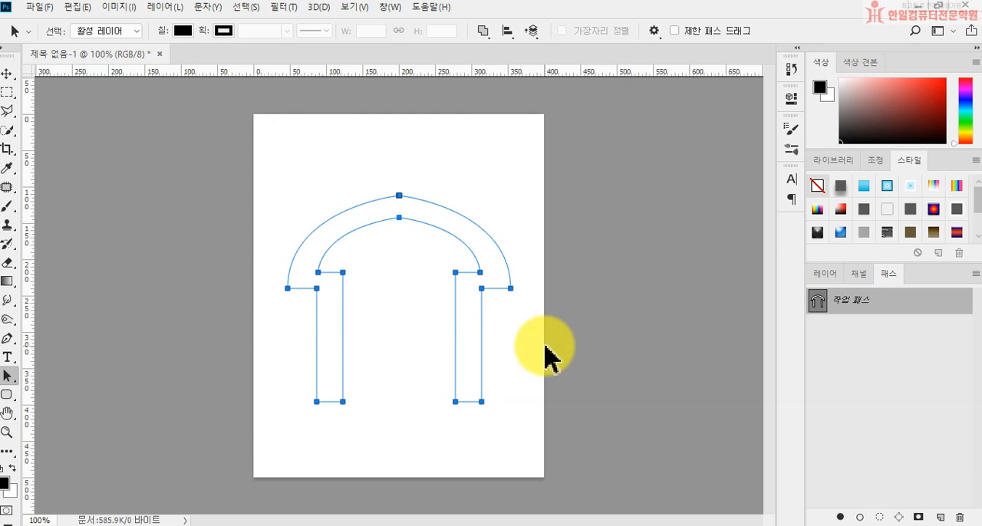
Save the work path under the name 집모양.
{"action": "left_click", "coordinate": [826, 273]}
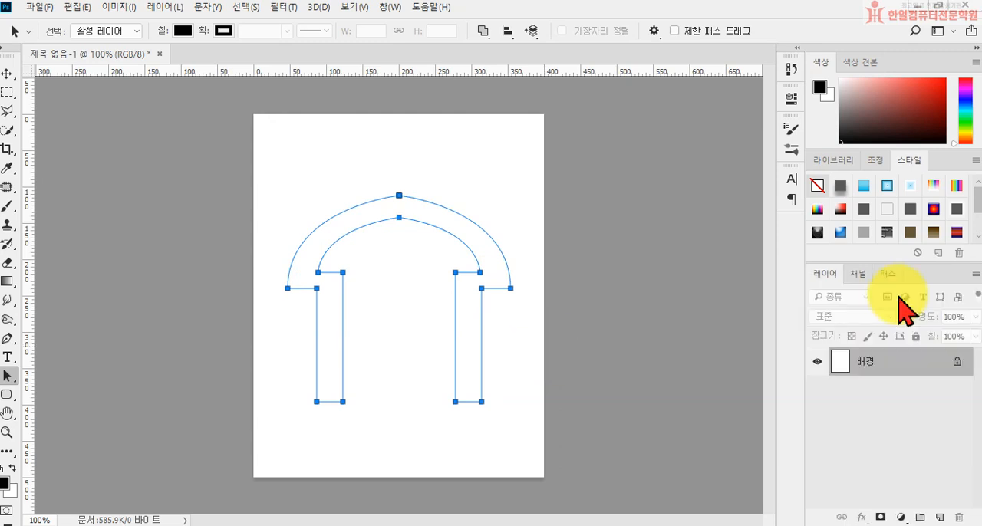
{"action": "left_click", "coordinate": [887, 275]}
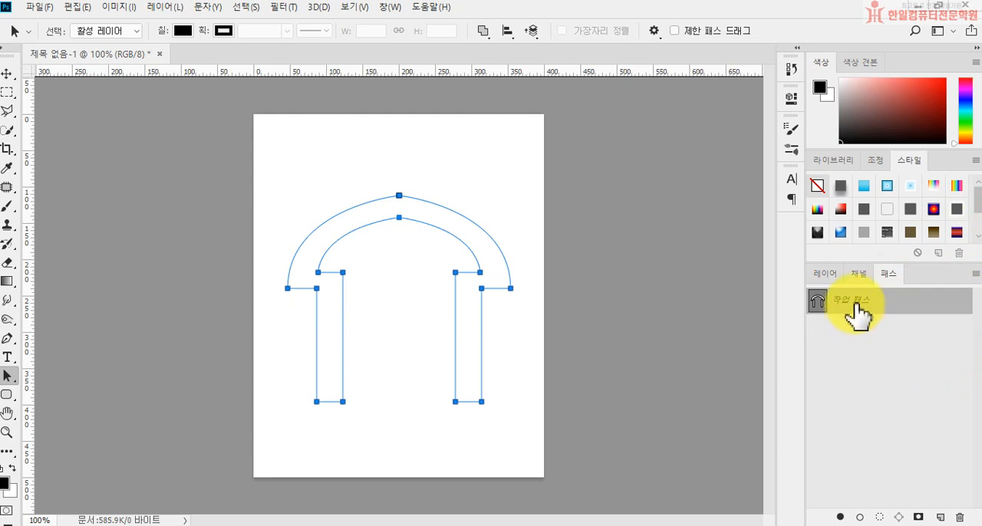
{"action": "double_click", "coordinate": [858, 301]}
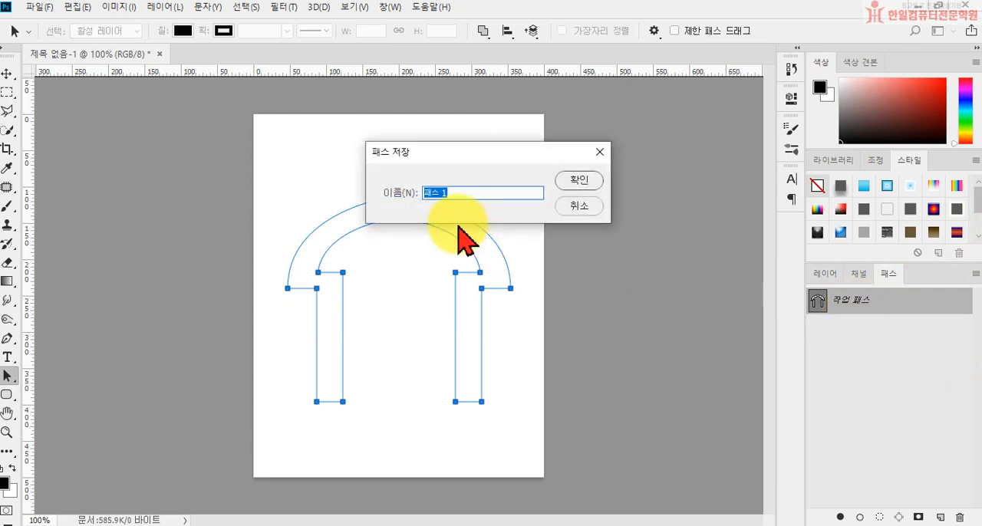
{"action": "type", "text": "d"}
{"action": "key", "text": "BackSpace"}
{"action": "type", "text": "집모양"}
{"action": "key", "text": "Return"}
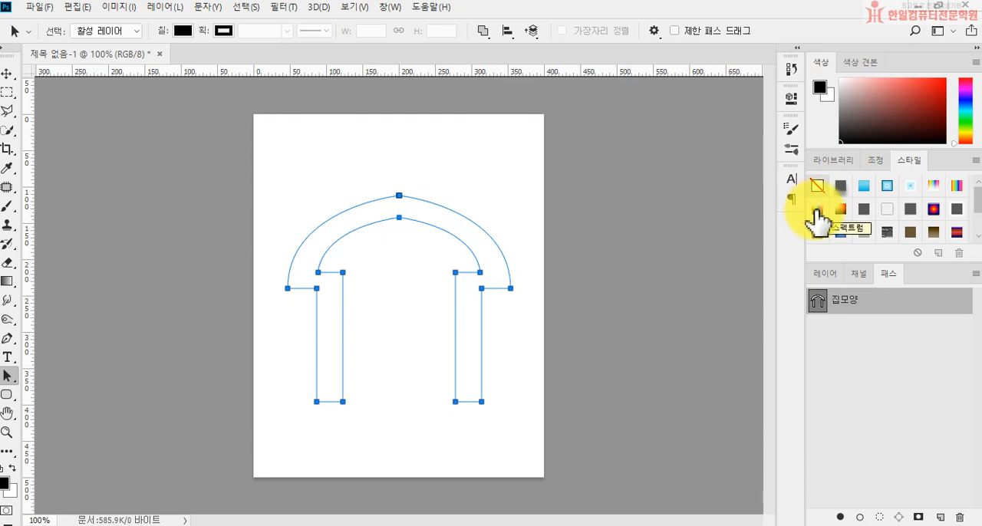
Add a new layer and fill the 집모양 path on it with the black foreground colour.
{"action": "left_click", "coordinate": [825, 274]}
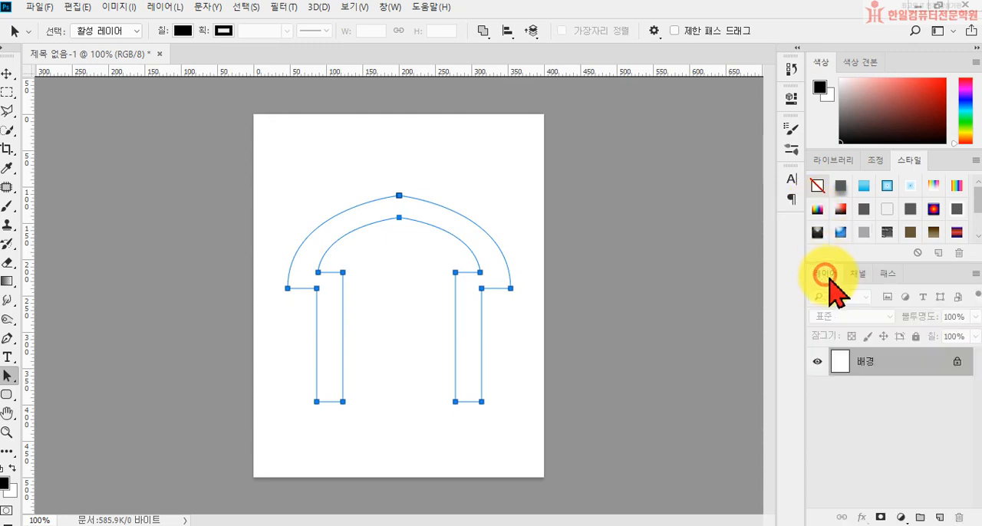
{"action": "left_click", "coordinate": [938, 519]}
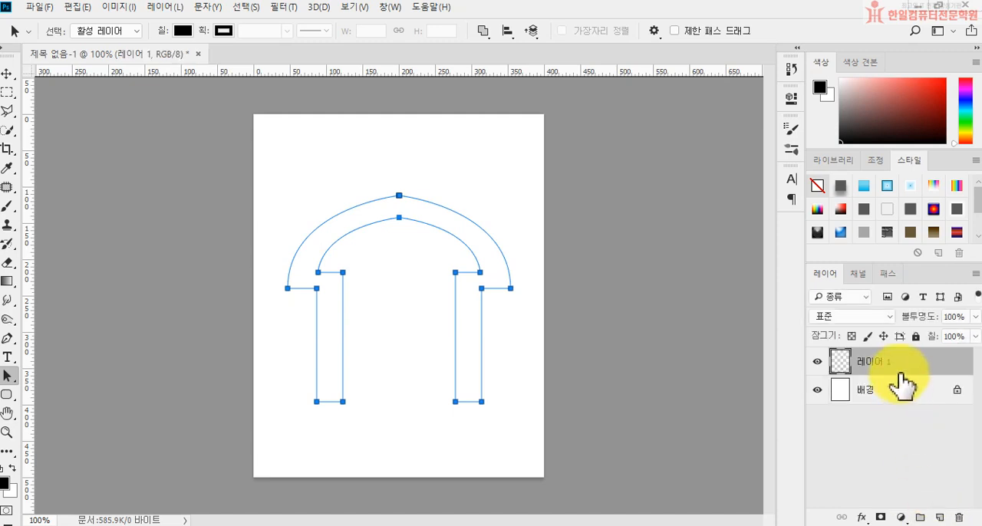
{"action": "left_click", "coordinate": [887, 273]}
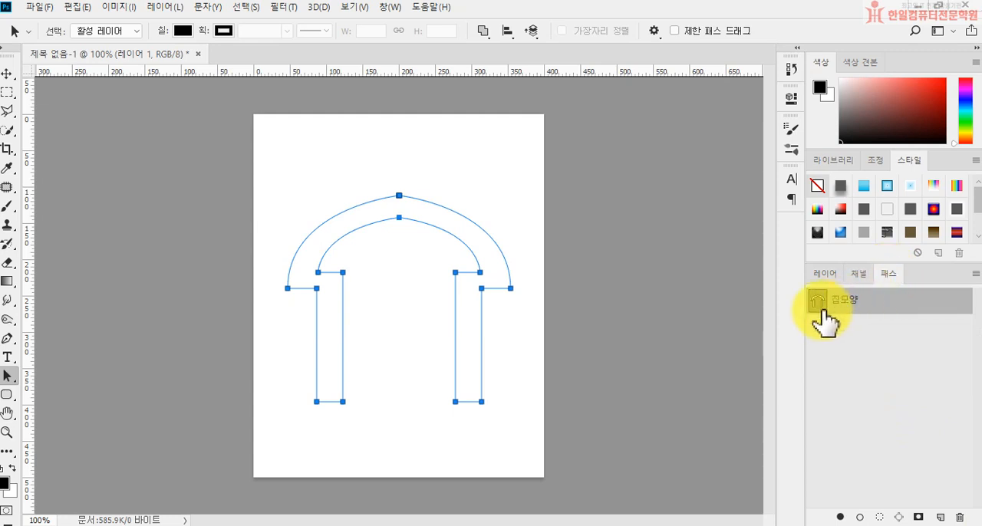
{"action": "left_click", "coordinate": [841, 519]}
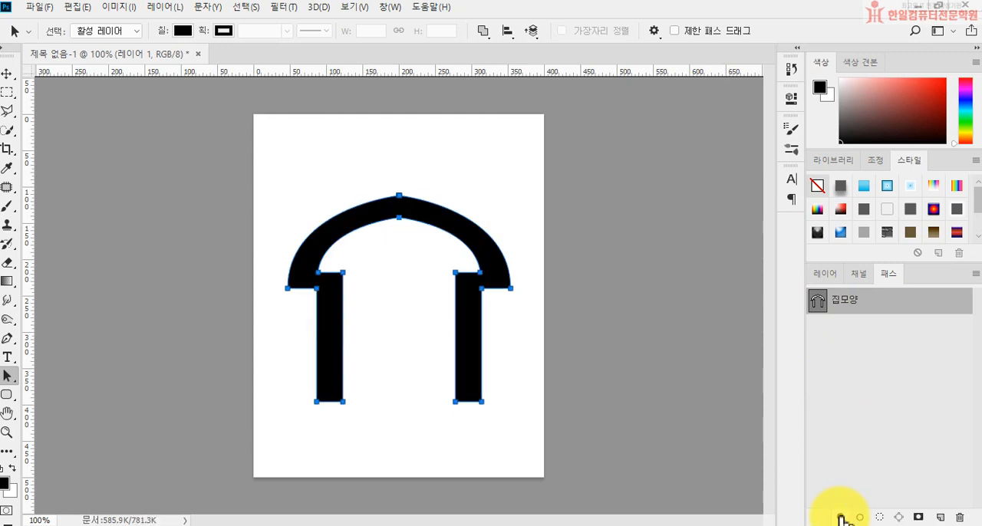
{"action": "left_click", "coordinate": [826, 274]}
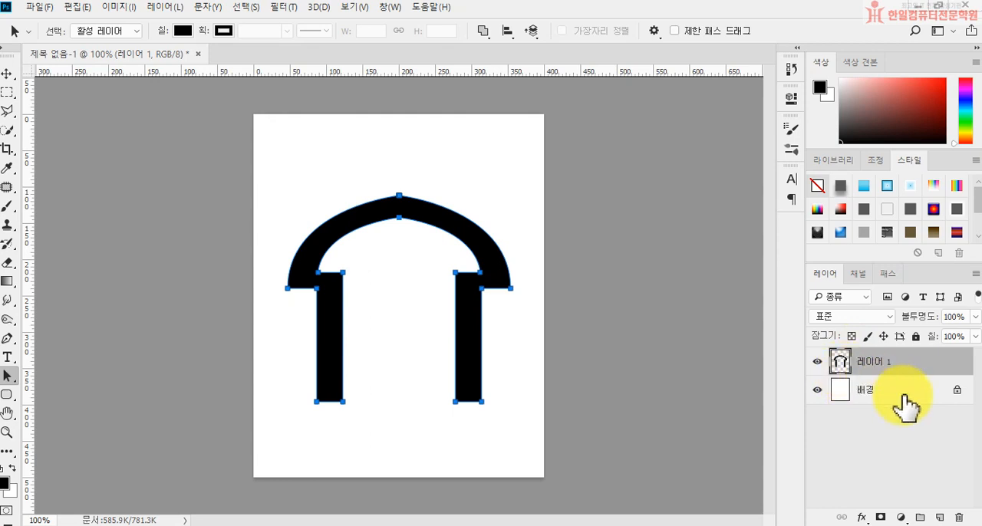
Open the 건물 image, copy all of it, and paste it into the arch document above the filled shape.
{"action": "left_click", "coordinate": [37, 8]}
{"action": "left_click", "coordinate": [44, 37]}
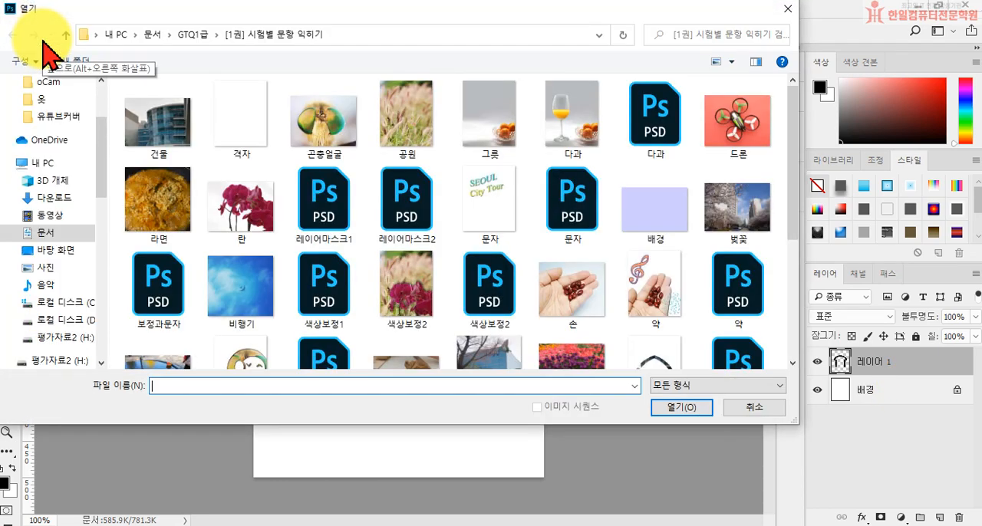
{"action": "double_click", "coordinate": [188, 142]}
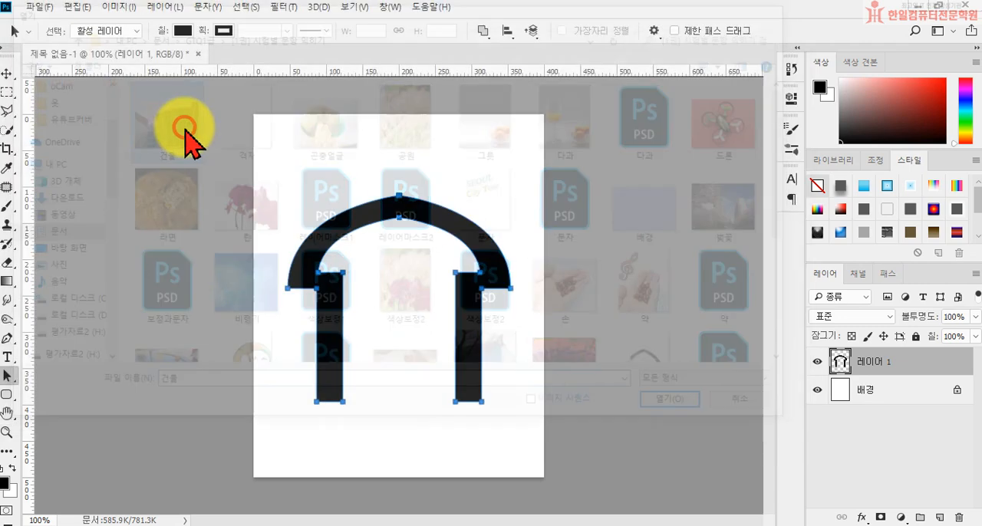
{"action": "key", "text": "ctrl+a"}
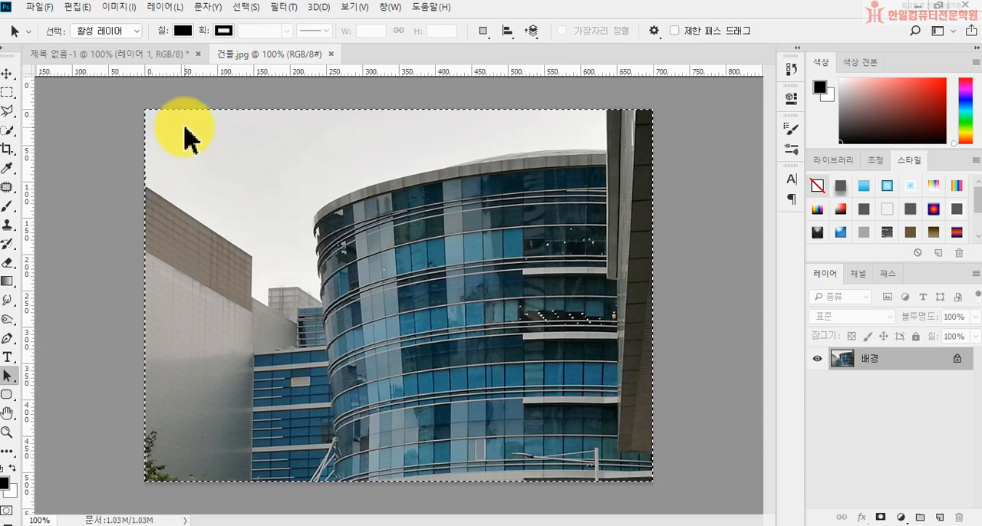
{"action": "left_click", "coordinate": [146, 55]}
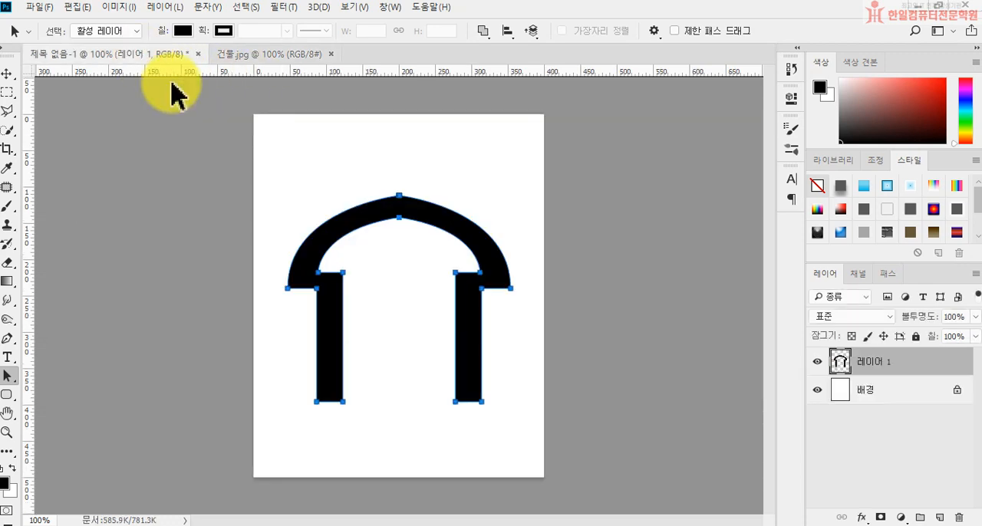
{"action": "key", "text": "ctrl+v"}
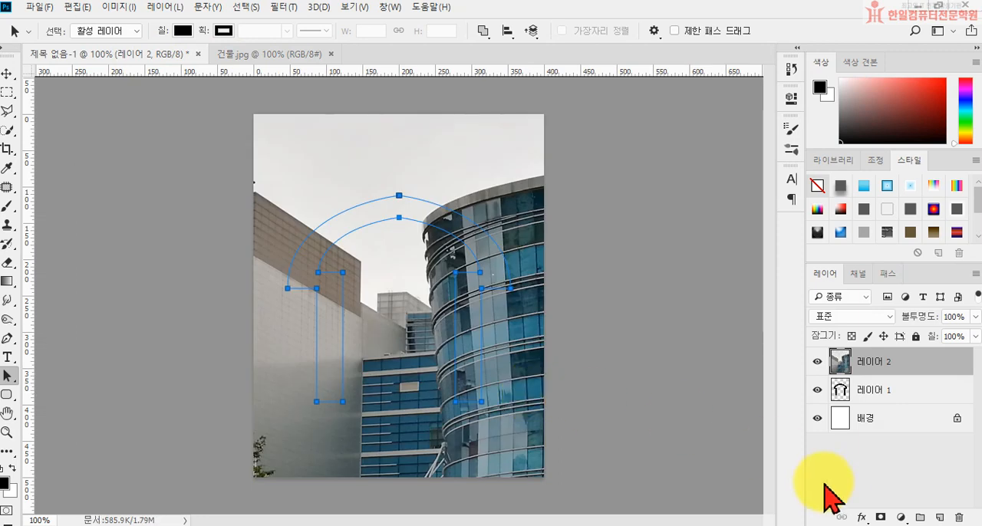
Clip the building photo on 레이어 2 to the filled arch shape on 레이어 1 with a clipping mask.
{"action": "left_click", "coordinate": [875, 370], "text": "alt"}
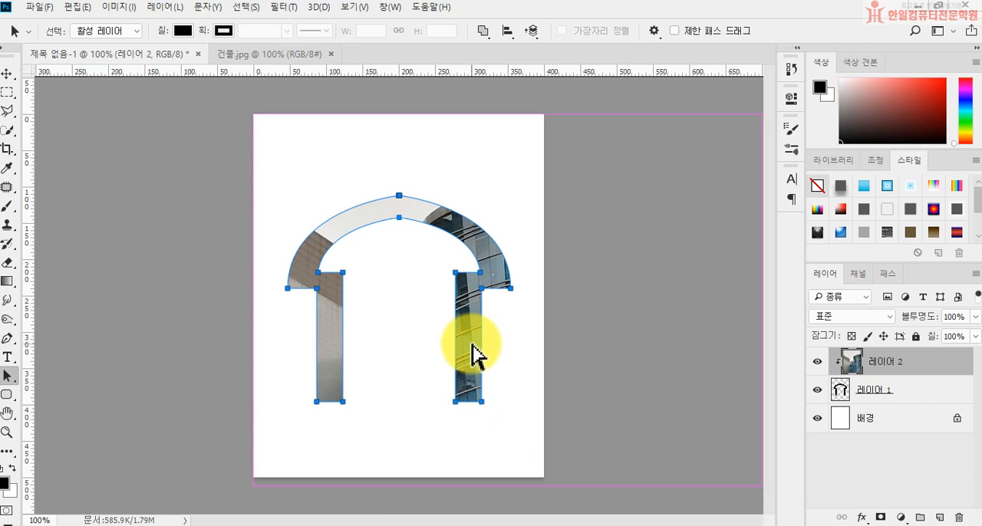
{"action": "key", "text": "ctrl+t"}
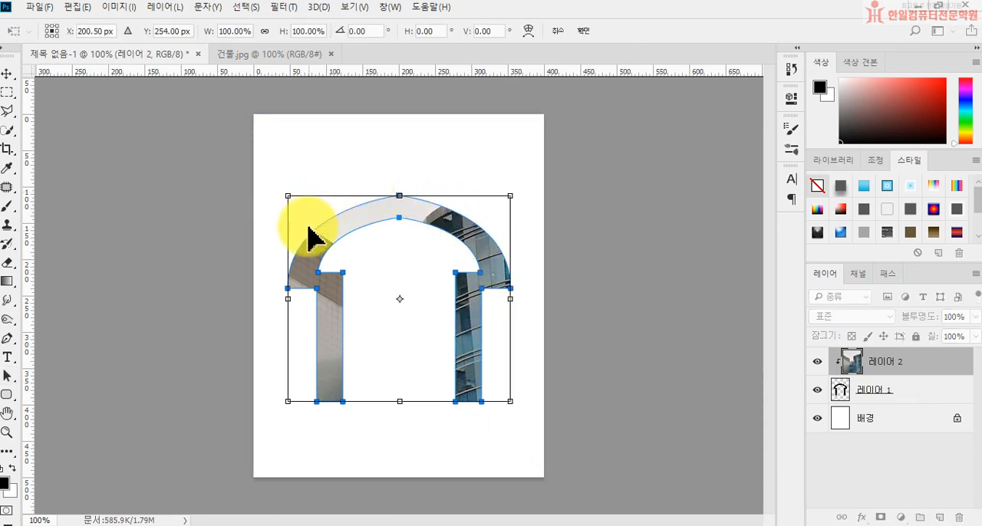
{"action": "mouse_move", "coordinate": [510, 197]}
{"action": "left_mouse_down"}
{"action": "mouse_move", "coordinate": [522, 186]}
{"action": "mouse_move", "coordinate": [514, 209]}
{"action": "mouse_move", "coordinate": [526, 197]}
{"action": "left_mouse_up"}
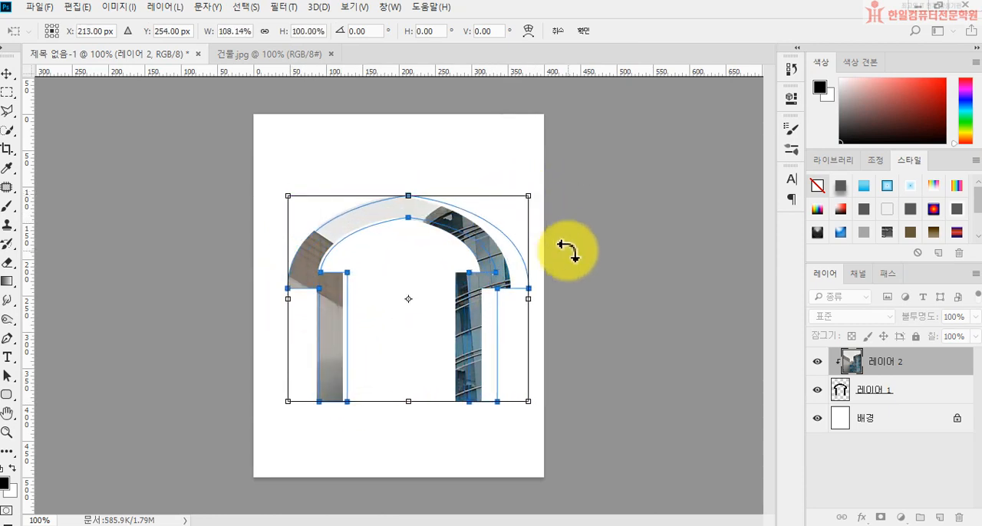
{"action": "key", "text": "Return"}
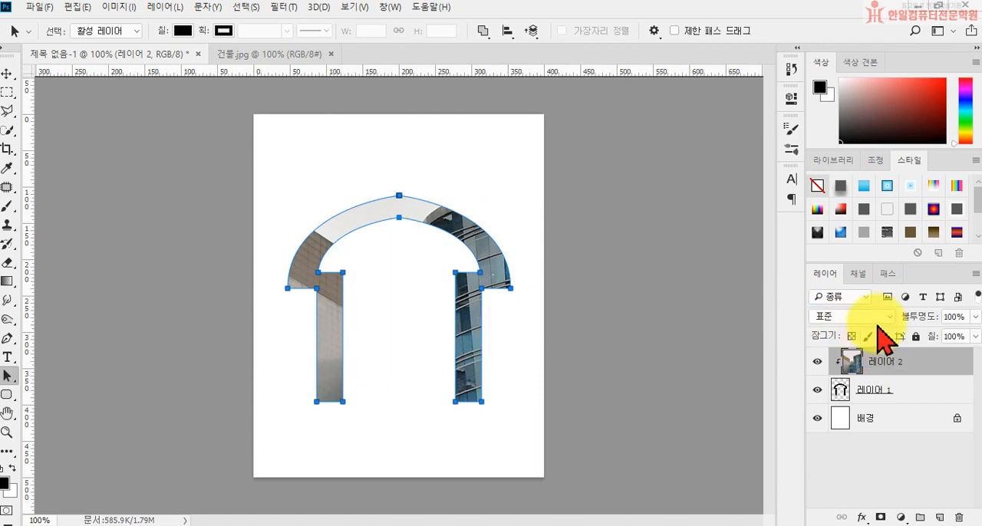
Deselect the 집모양 path and free-transform the clipped building photo to about 59% scale, positioned over the arch.
{"action": "left_click", "coordinate": [888, 274]}
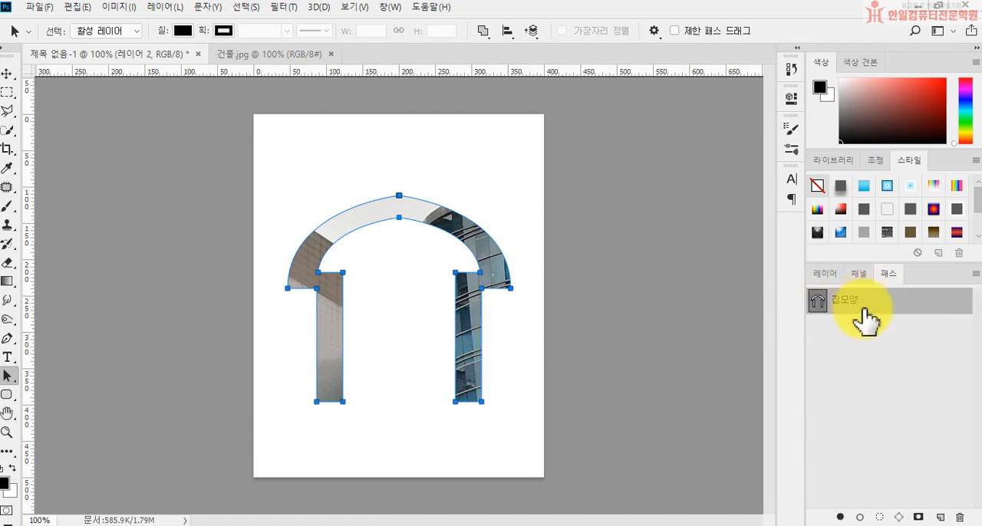
{"action": "left_click", "coordinate": [875, 381]}
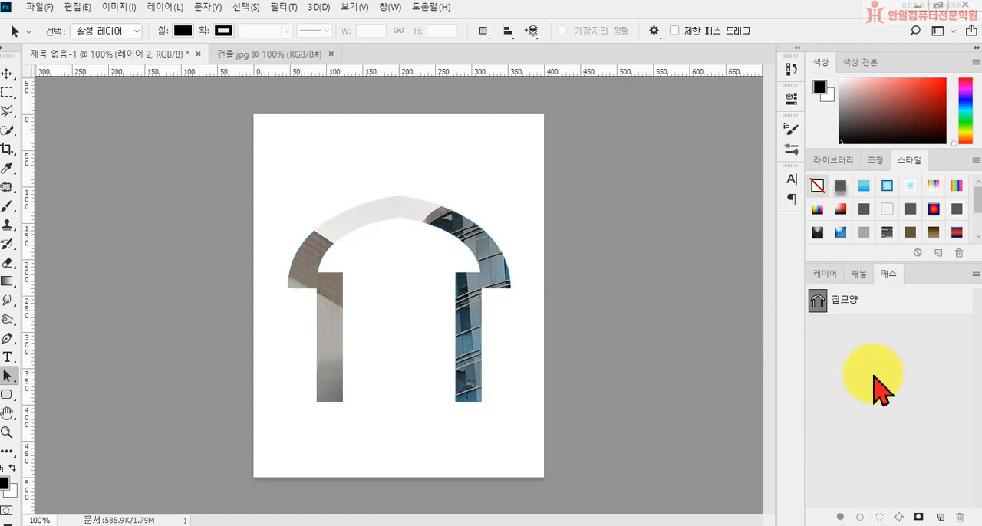
{"action": "left_click", "coordinate": [825, 274]}
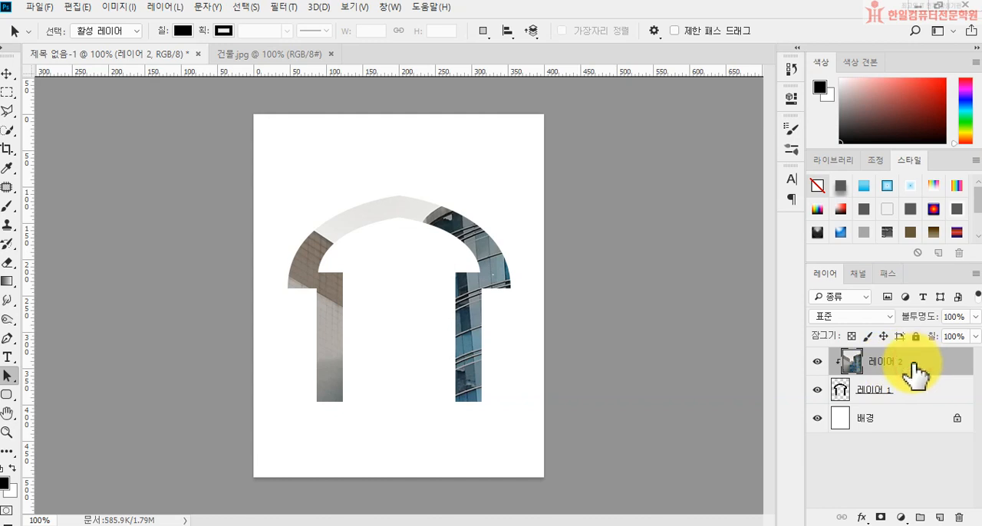
{"action": "key", "text": "ctrl+t"}
{"action": "left_click_drag", "start_coordinate": [255, 115], "coordinate": [429, 248]}
{"action": "left_click_drag", "start_coordinate": [538, 293], "coordinate": [339, 228]}
{"action": "left_click_drag", "start_coordinate": [561, 181], "coordinate": [488, 202]}
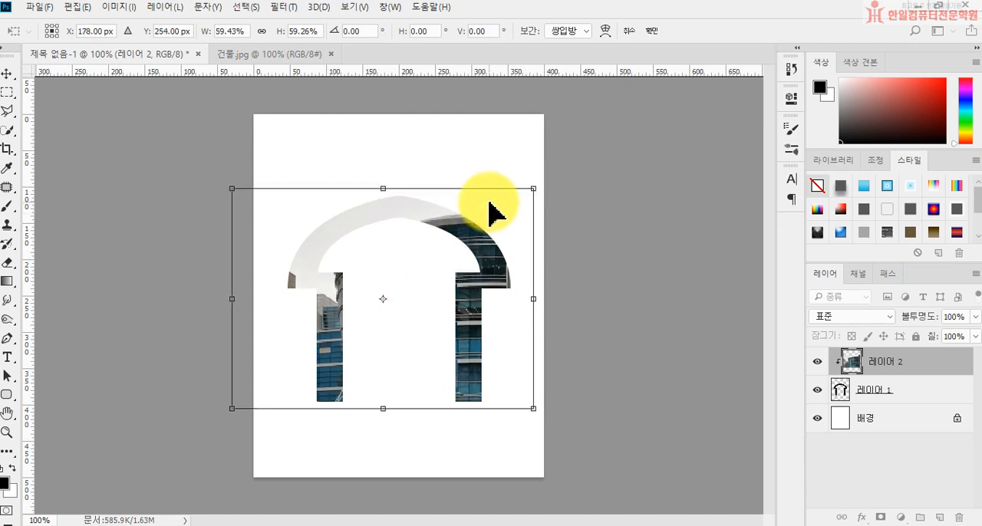
{"action": "key", "text": "a"}
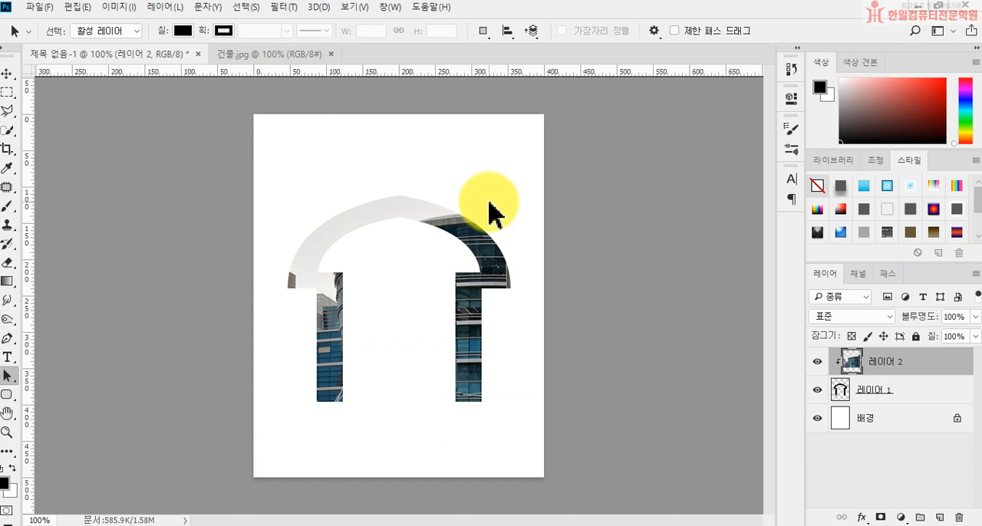
Close the arch document without saving it, and close 건물.jpg as well.
{"action": "left_click", "coordinate": [198, 54]}
{"action": "left_click", "coordinate": [467, 214]}
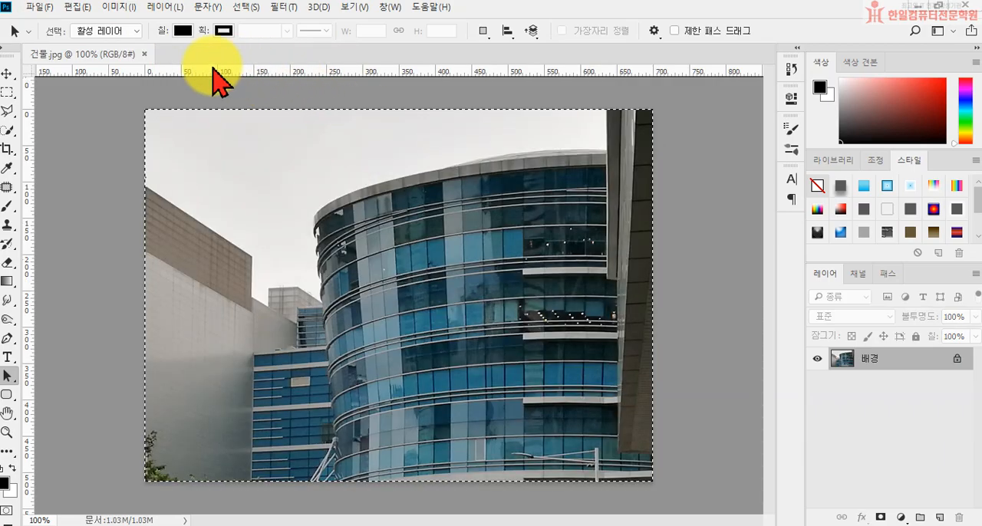
{"action": "left_click", "coordinate": [148, 54]}
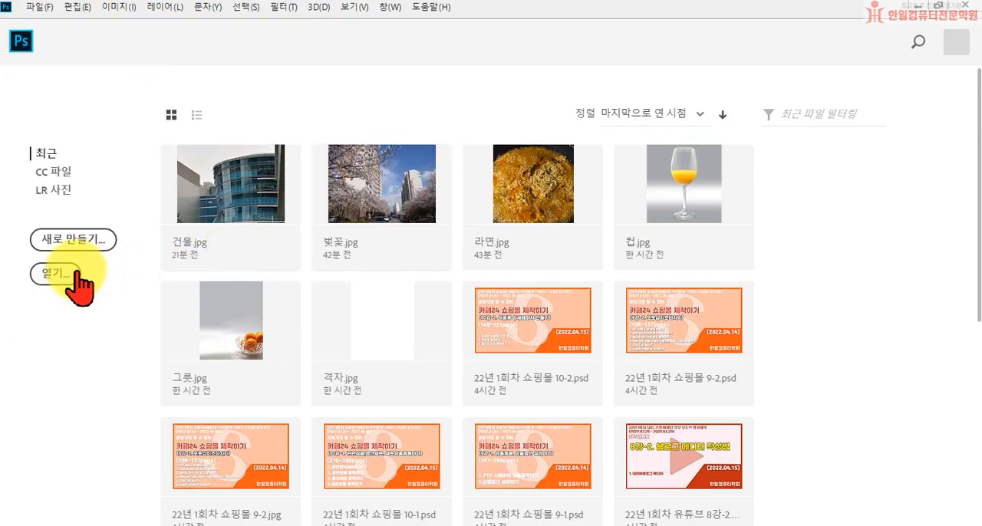
{"action": "left_click", "coordinate": [68, 274]}
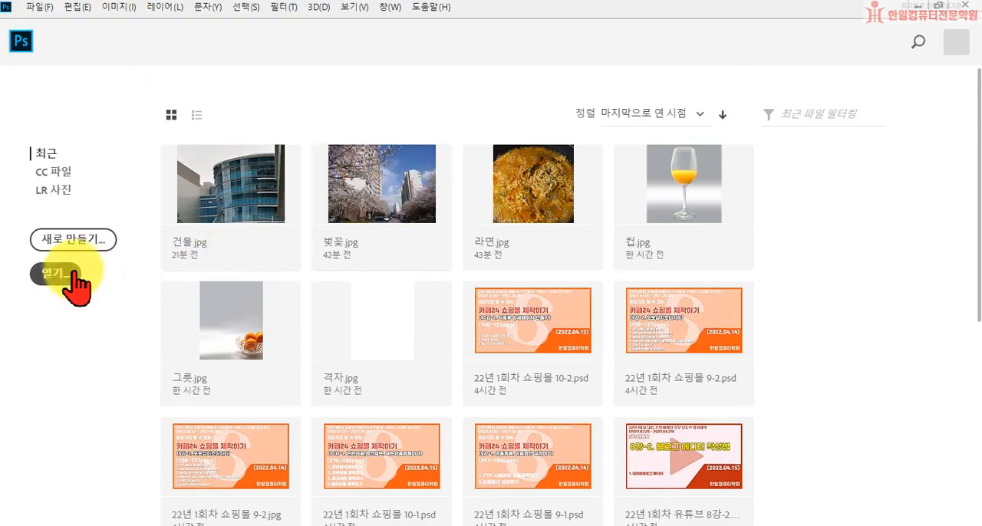
Create a new 400 x 500 pixel document at 72 pixels per inch in RGB colour with a white background.
{"action": "left_click", "coordinate": [71, 244]}
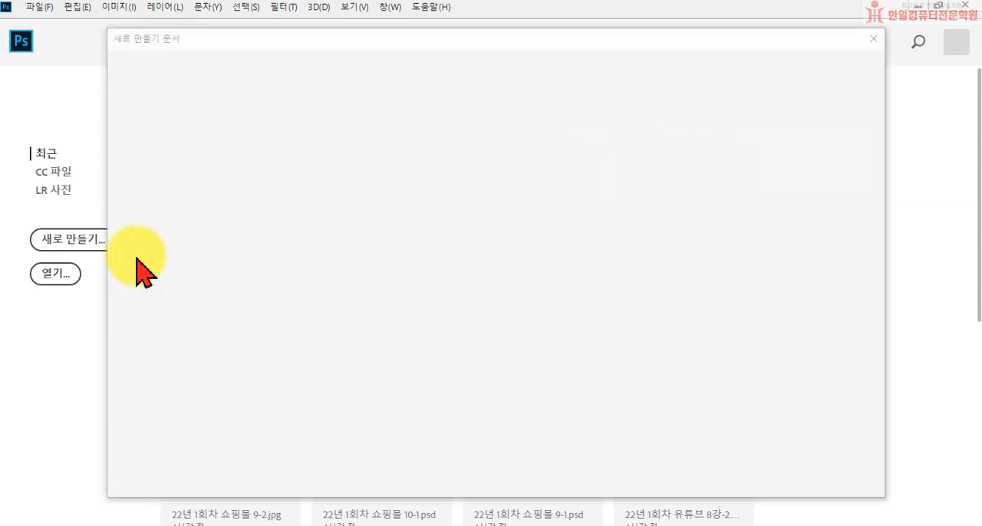
{"action": "double_click", "coordinate": [695, 171]}
{"action": "type", "text": "400"}
{"action": "double_click", "coordinate": [710, 216]}
{"action": "type", "text": "500"}
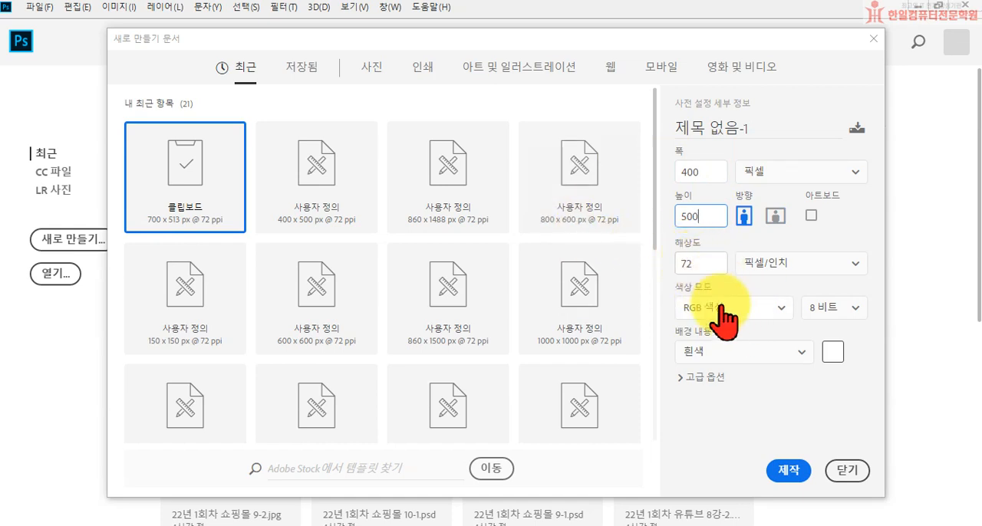
{"action": "left_click", "coordinate": [794, 476]}
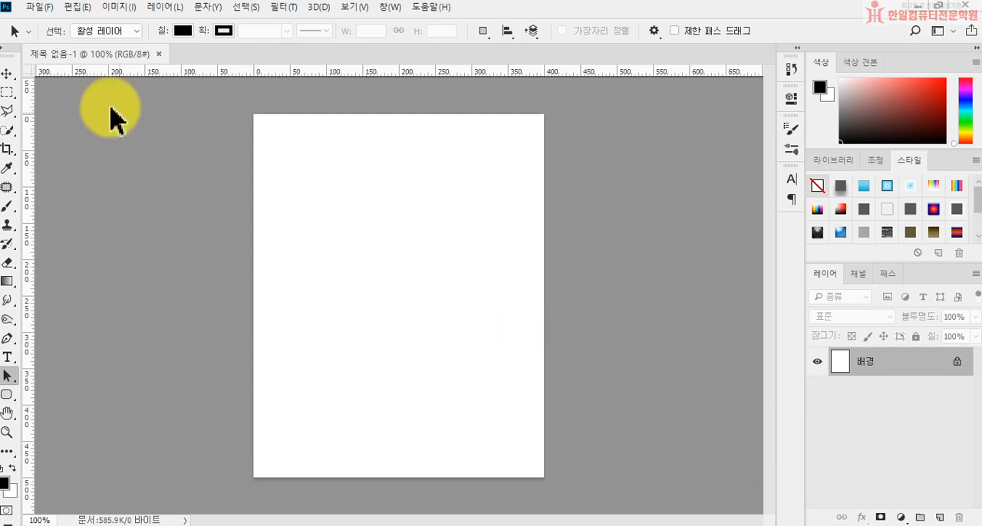
Open the image 손.jpg.
{"action": "left_click", "coordinate": [43, 12]}
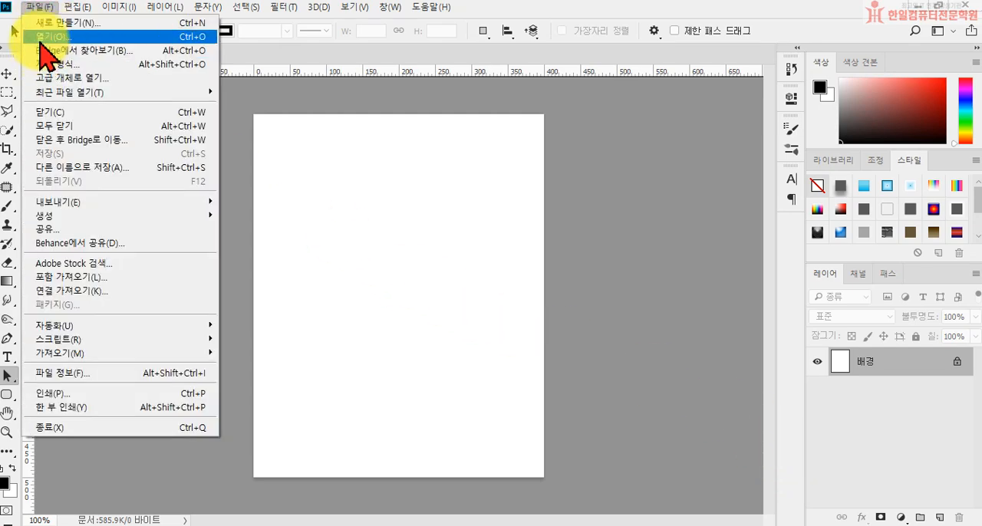
{"action": "left_click", "coordinate": [39, 39]}
{"action": "left_click", "coordinate": [585, 310]}
{"action": "left_click", "coordinate": [667, 410]}
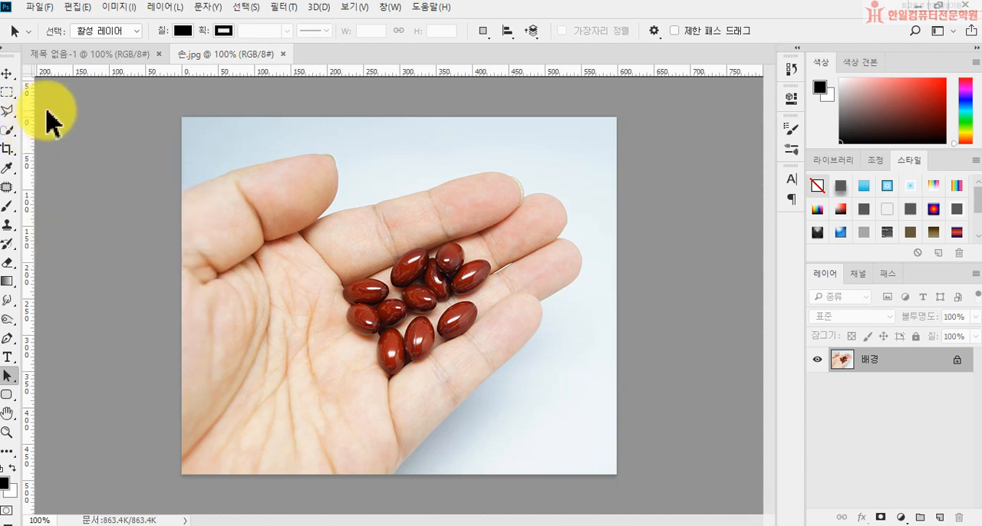
Select the whole backdrop around the hand with the Magic Wand tool at tolerance 35, and invert the selection to the hand.
{"action": "left_click", "coordinate": [9, 132]}
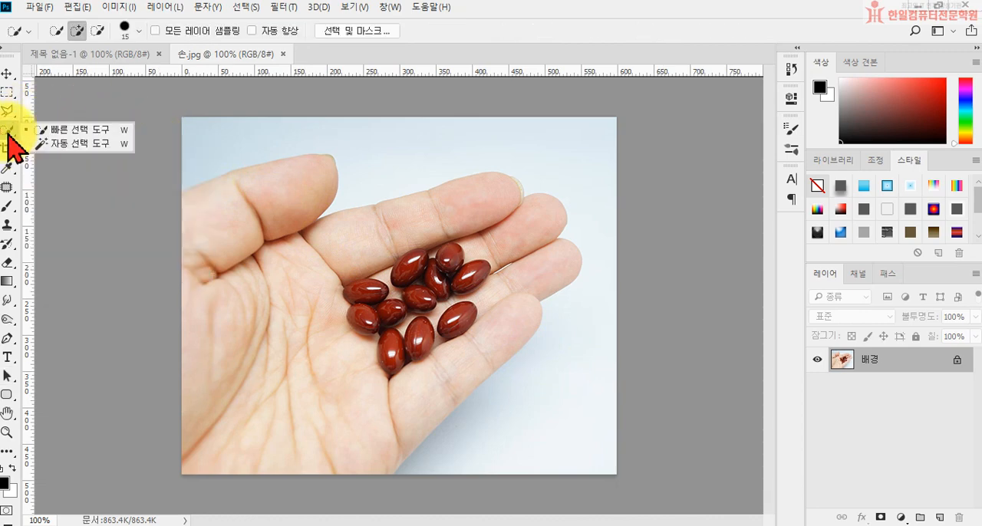
{"action": "left_click", "coordinate": [69, 143]}
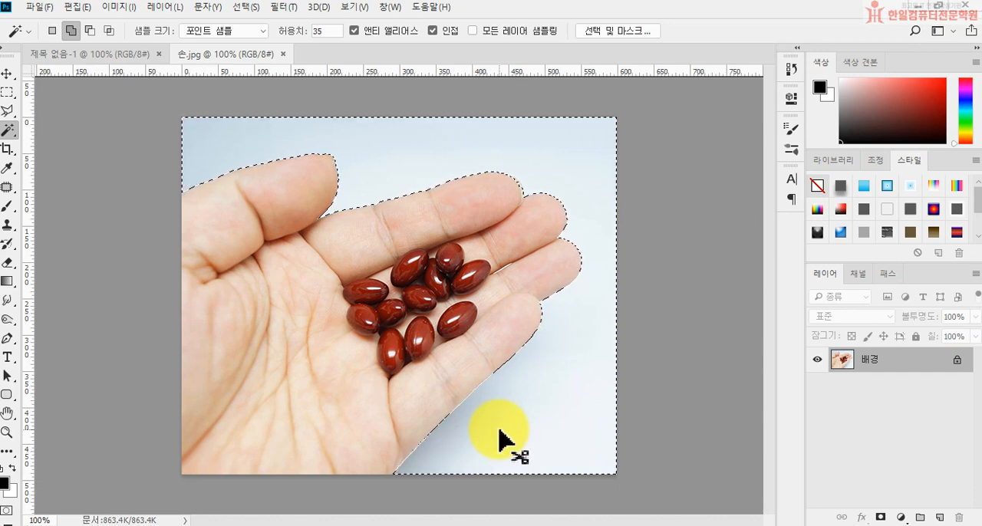
{"action": "key", "text": "ctrl+shift+i"}
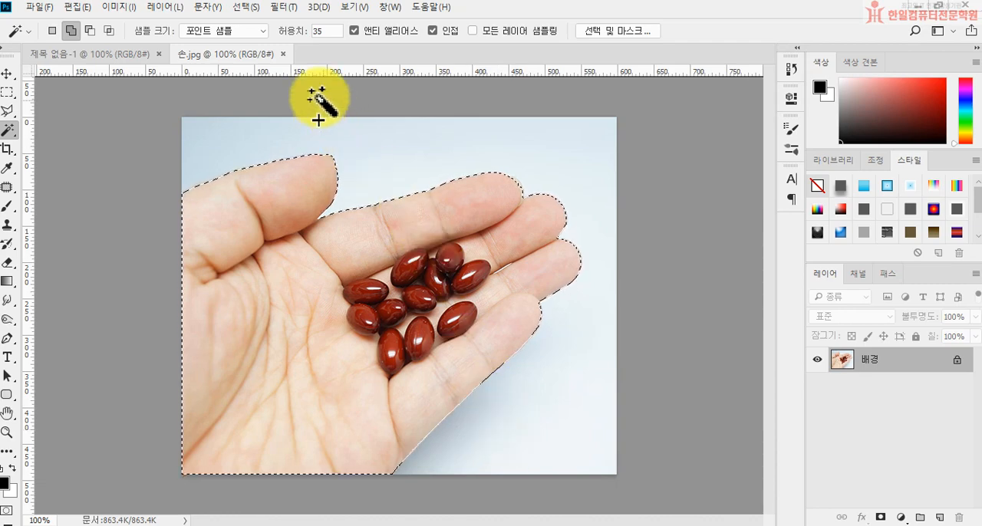
Copy the selected hand, close 손.jpg, and paste the hand into the blank document.
{"action": "left_click", "coordinate": [282, 53]}
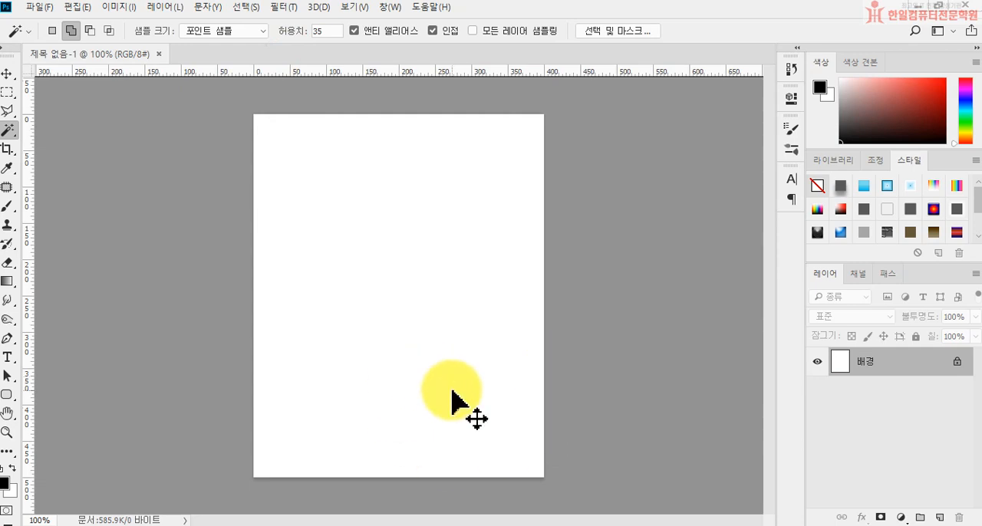
{"action": "left_click_drag", "start_coordinate": [452, 390], "coordinate": [448, 387]}
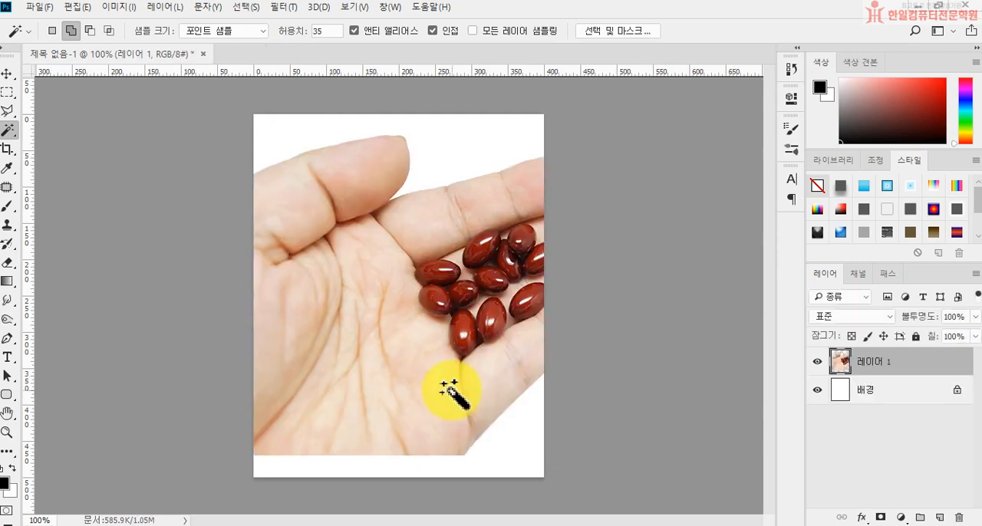
Free-transform the pasted hand to about 67% scale, tilt it counter-clockwise, and move it towards the canvas's lower-left corner.
{"action": "key", "text": "ctrl+t"}
{"action": "left_click_drag", "start_coordinate": [646, 144], "coordinate": [515, 249]}
{"action": "left_click_drag", "start_coordinate": [620, 342], "coordinate": [604, 237]}
{"action": "left_click_drag", "start_coordinate": [435, 368], "coordinate": [404, 406]}
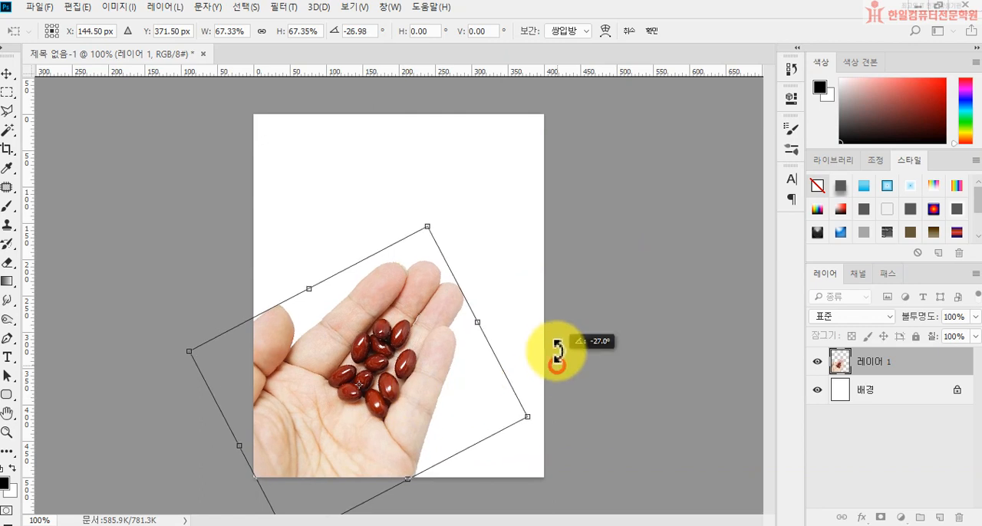
Refine the hand's tilt to about 34° counter-clockwise and nudge it so the wrist runs off the canvas's lower-left corner.
{"action": "left_click_drag", "start_coordinate": [555, 357], "coordinate": [494, 335]}
{"action": "mouse_move", "coordinate": [421, 387]}
{"action": "left_mouse_down"}
{"action": "mouse_move", "coordinate": [431, 390]}
{"action": "mouse_move", "coordinate": [425, 405]}
{"action": "left_mouse_up"}
{"action": "left_click_drag", "start_coordinate": [499, 326], "coordinate": [510, 325]}
{"action": "left_click_drag", "start_coordinate": [432, 386], "coordinate": [433, 391]}
{"action": "key", "text": "Left"}
{"action": "key", "text": "Left"}
{"action": "key", "text": "Left"}
{"action": "key", "text": "Left"}
{"action": "key", "text": "Left"}
{"action": "key", "text": "Left"}
{"action": "key", "text": "Down"}
{"action": "key", "text": "Down"}
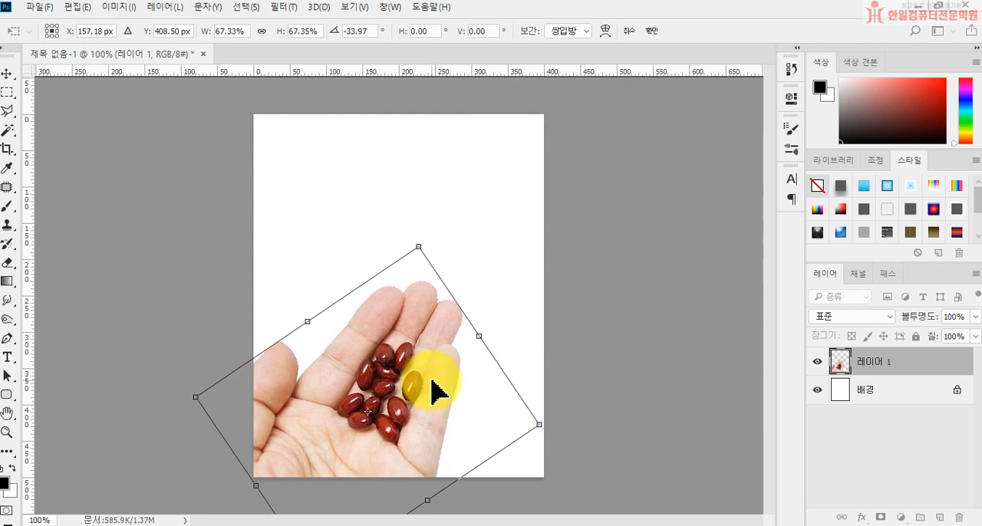
{"action": "left_click_drag", "start_coordinate": [595, 276], "coordinate": [582, 275]}
{"action": "key", "text": "Escape"}
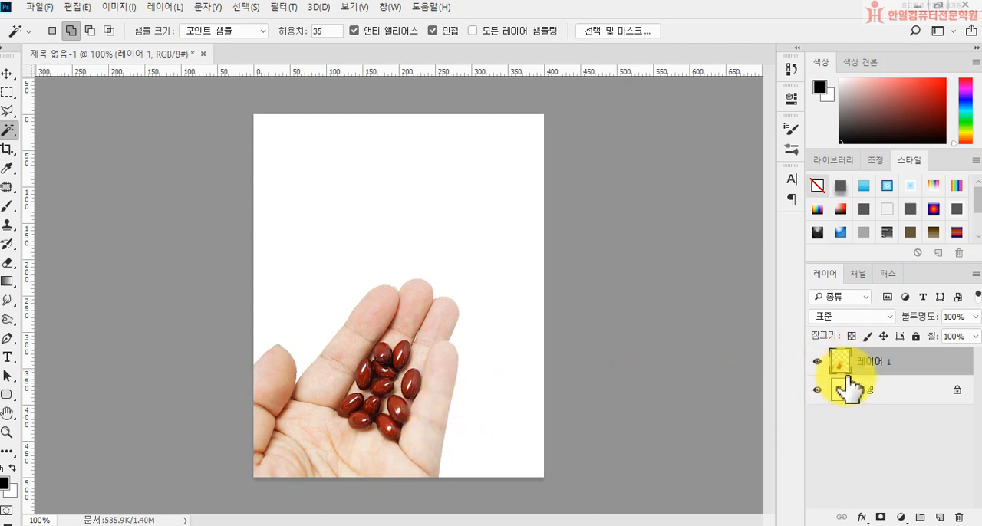
Add a drop shadow to the hand layer with 77% opacity, 6 px distance, 6% spread and 9 px size.
{"action": "left_click", "coordinate": [865, 517]}
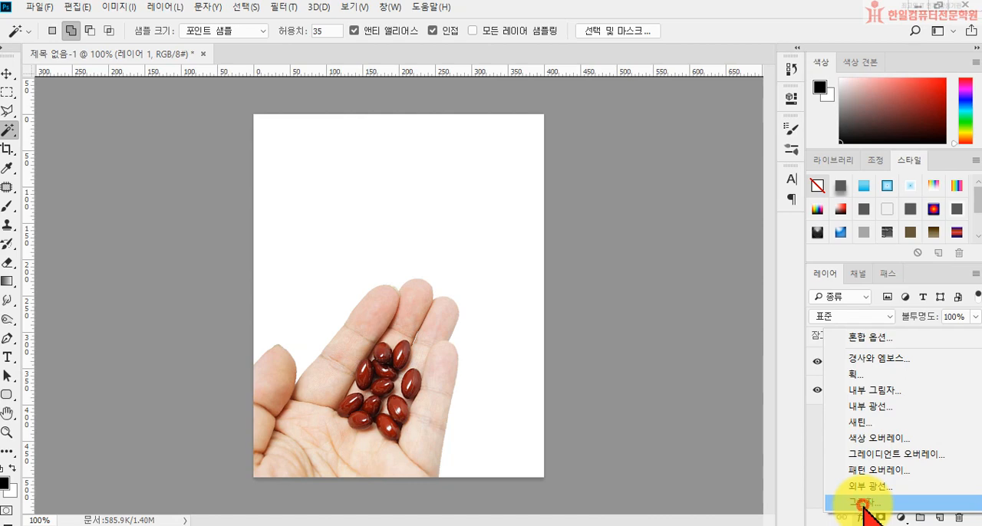
{"action": "left_click", "coordinate": [863, 505]}
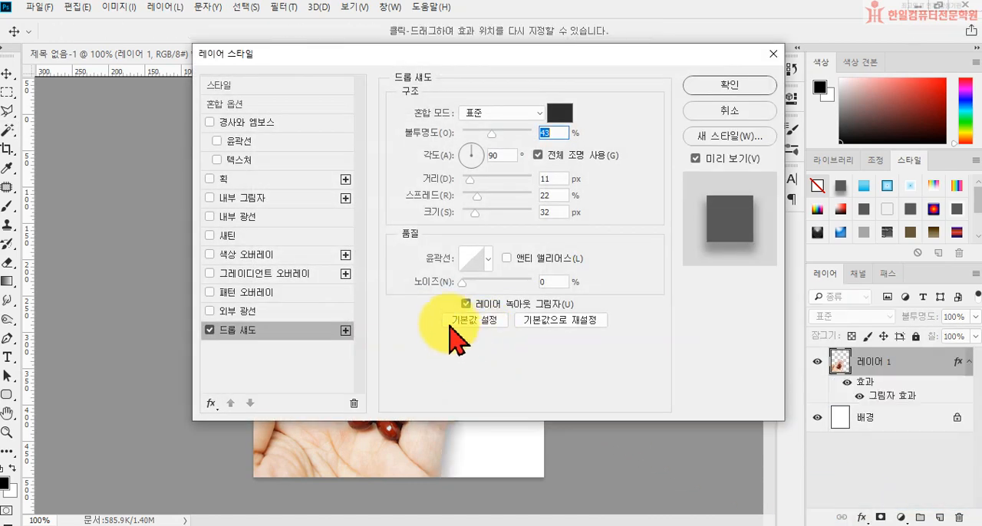
{"action": "left_click_drag", "start_coordinate": [407, 55], "coordinate": [734, 82]}
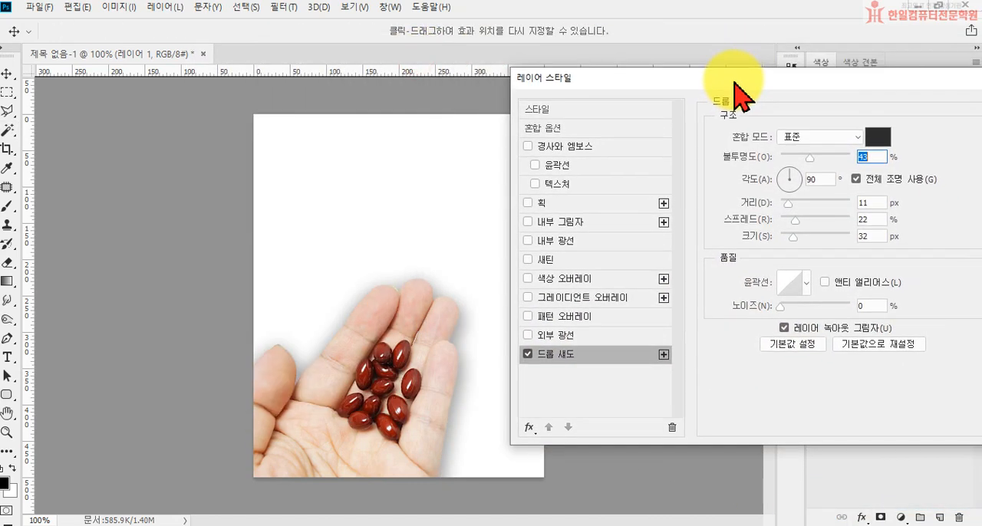
{"action": "left_click_drag", "start_coordinate": [812, 160], "coordinate": [835, 162]}
{"action": "left_click_drag", "start_coordinate": [789, 208], "coordinate": [787, 238]}
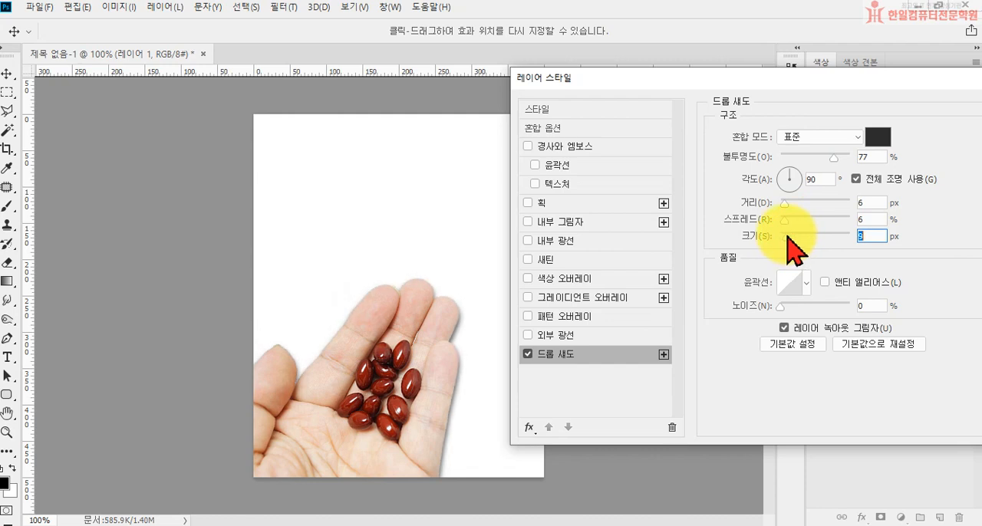
{"action": "left_click", "coordinate": [785, 204]}
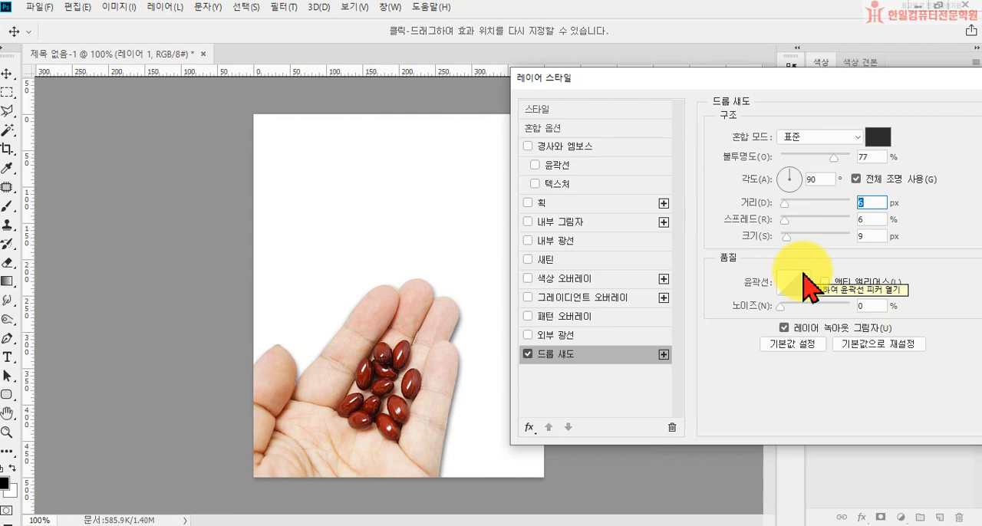
{"action": "left_click_drag", "start_coordinate": [822, 77], "coordinate": [666, 118]}
{"action": "left_click", "coordinate": [891, 152]}
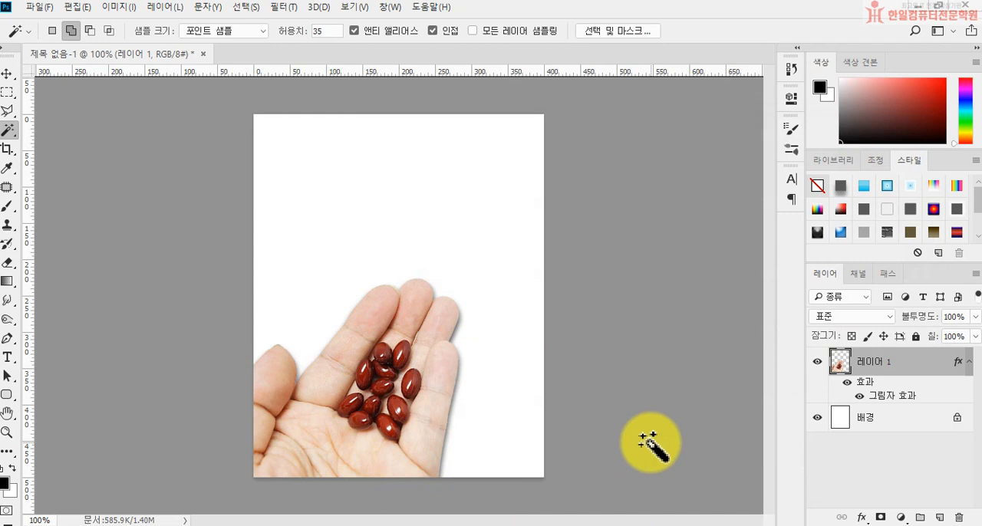
Activate the Custom Shape tool in shape mode and open its collection of preset shapes.
{"action": "left_click", "coordinate": [8, 395]}
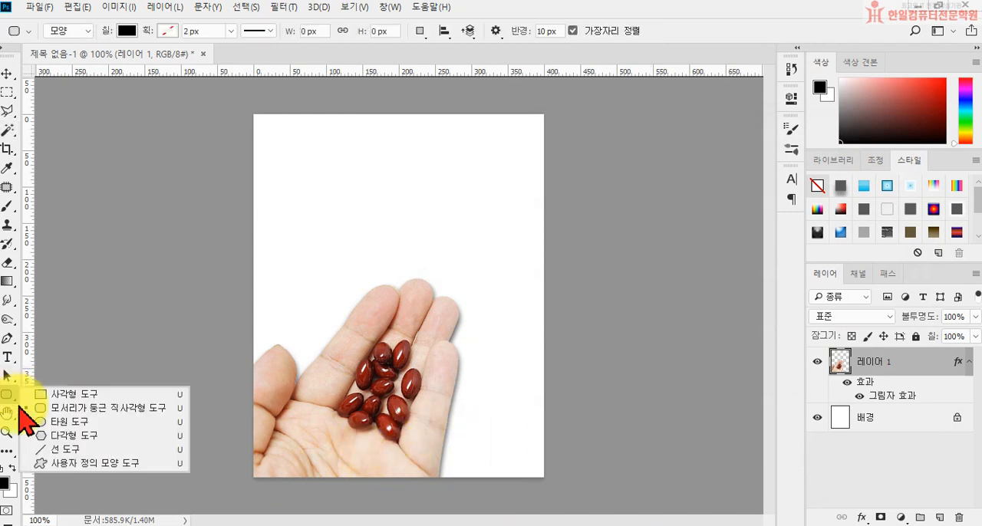
{"action": "left_click", "coordinate": [81, 464]}
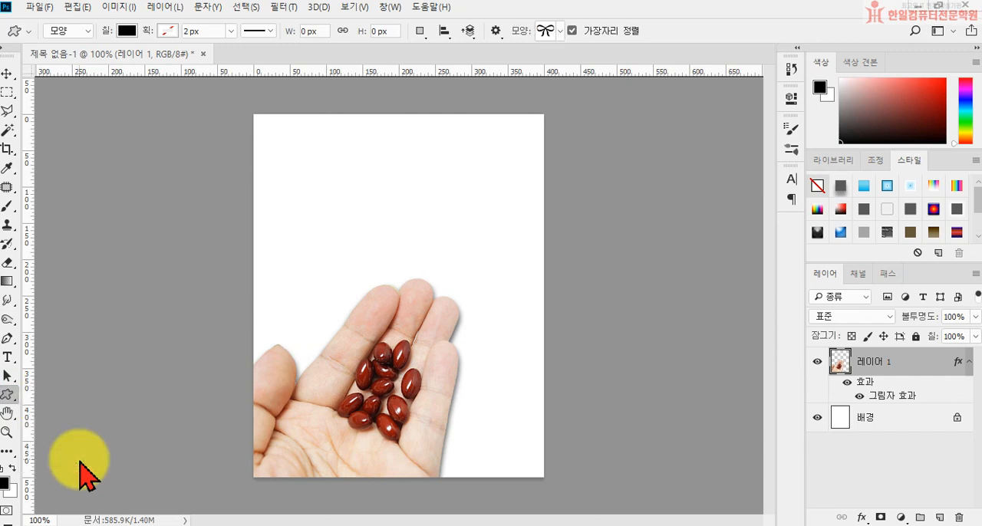
{"action": "left_click", "coordinate": [87, 30]}
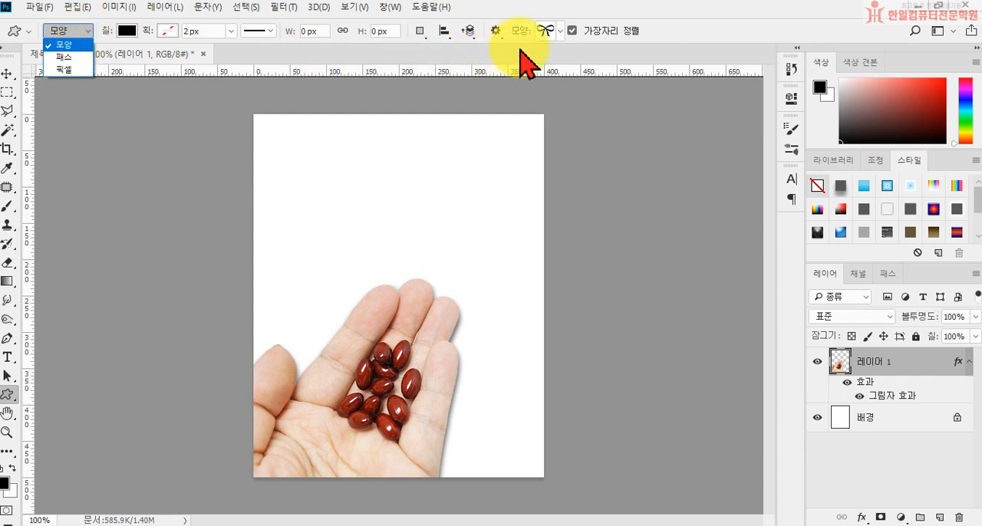
{"action": "left_click", "coordinate": [559, 34]}
{"action": "left_click", "coordinate": [560, 34]}
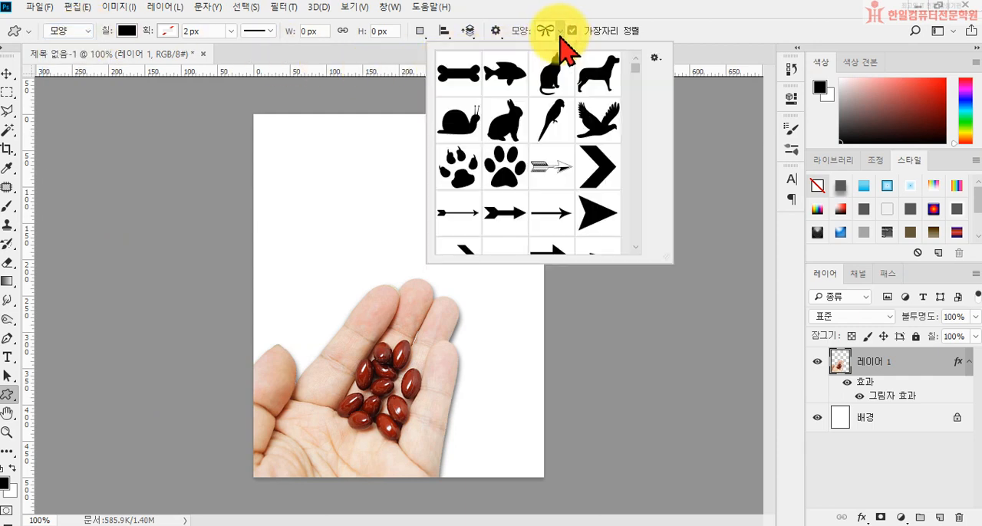
Enlarge the shape picker, look through the presets, and choose the treble clef as the custom shape.
{"action": "scroll", "coordinate": [563, 161], "scroll_direction": "down", "scroll_amount": 4}
{"action": "scroll", "coordinate": [563, 184], "scroll_direction": "down", "scroll_amount": 5}
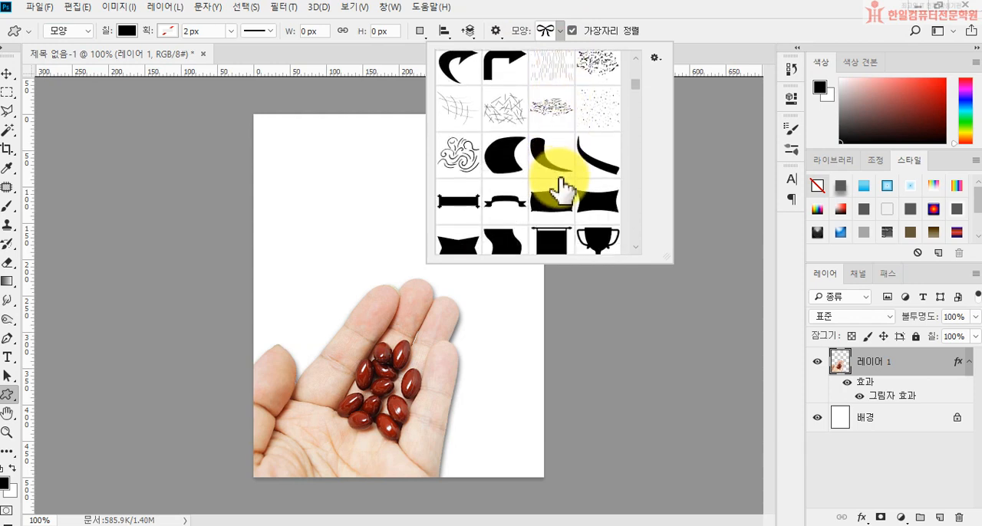
{"action": "scroll", "coordinate": [560, 196], "scroll_direction": "down", "scroll_amount": 6}
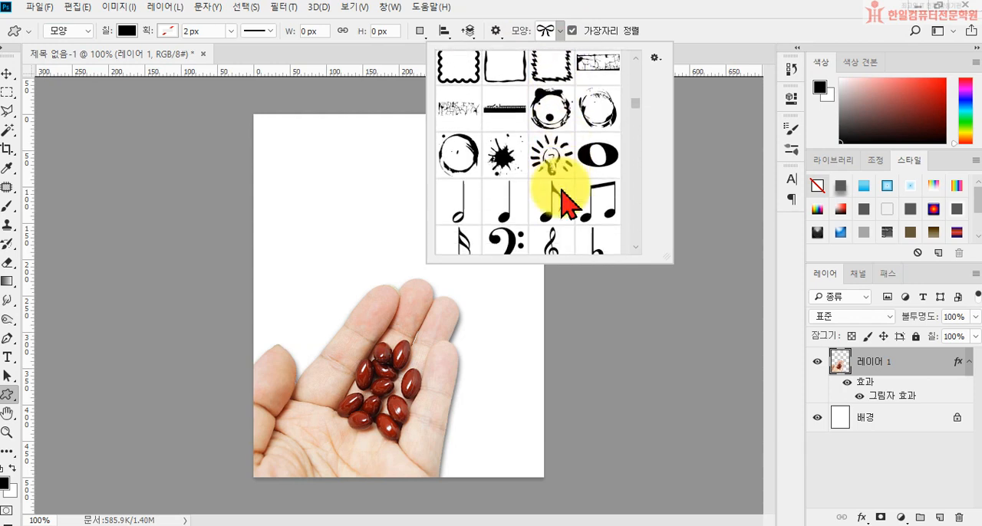
{"action": "scroll", "coordinate": [537, 199], "scroll_direction": "down", "scroll_amount": 7}
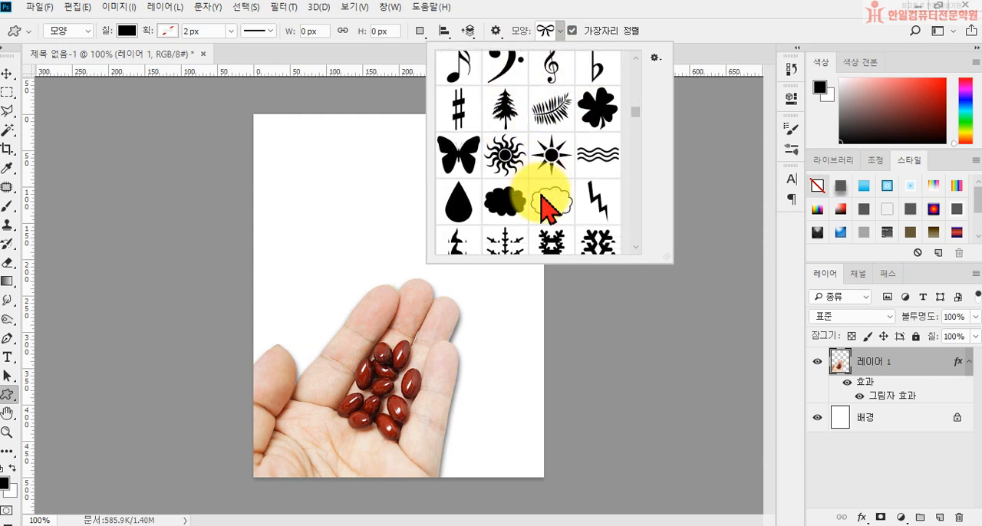
{"action": "scroll", "coordinate": [549, 211], "scroll_direction": "down", "scroll_amount": 8}
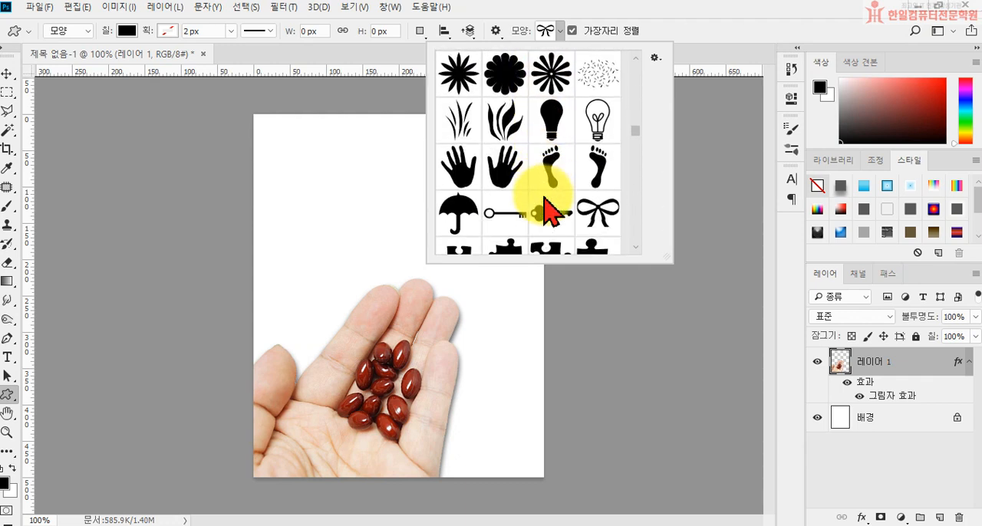
{"action": "scroll", "coordinate": [552, 207], "scroll_direction": "down", "scroll_amount": 10}
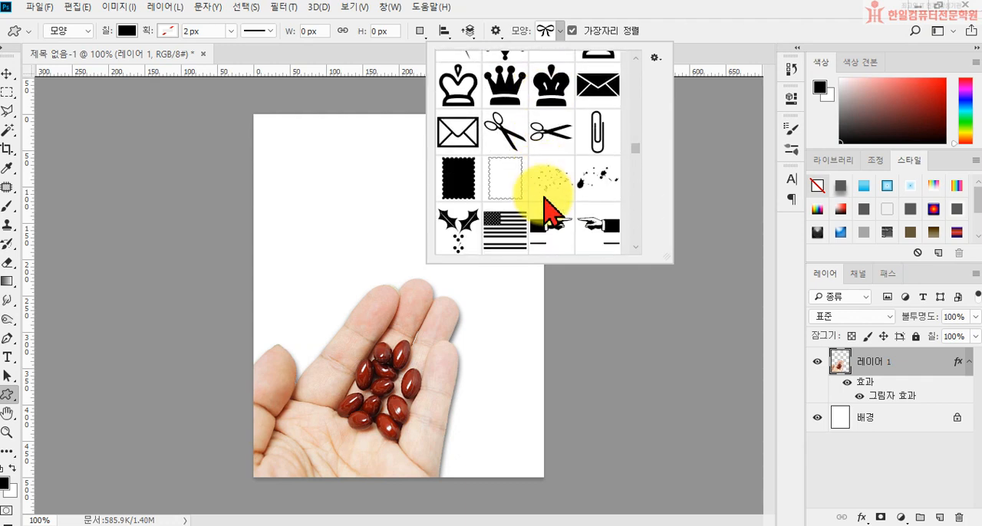
{"action": "scroll", "coordinate": [559, 211], "scroll_direction": "down", "scroll_amount": 5}
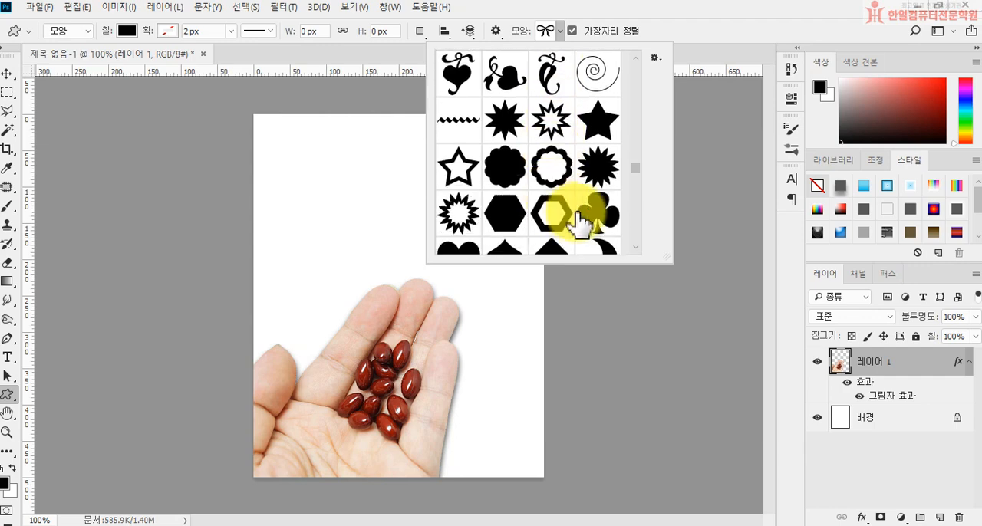
{"action": "left_click_drag", "start_coordinate": [672, 259], "coordinate": [838, 401]}
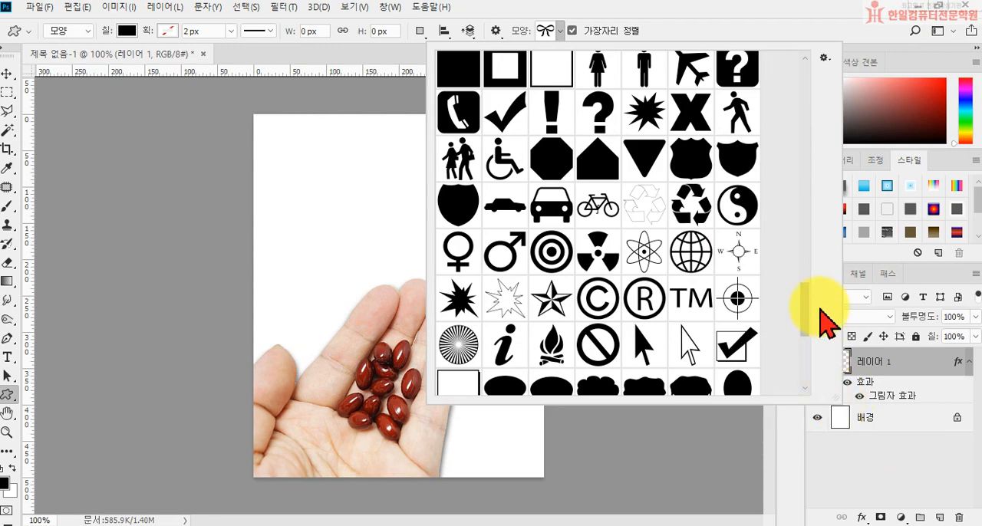
{"action": "left_click_drag", "start_coordinate": [803, 301], "coordinate": [636, 39]}
{"action": "left_click", "coordinate": [824, 59]}
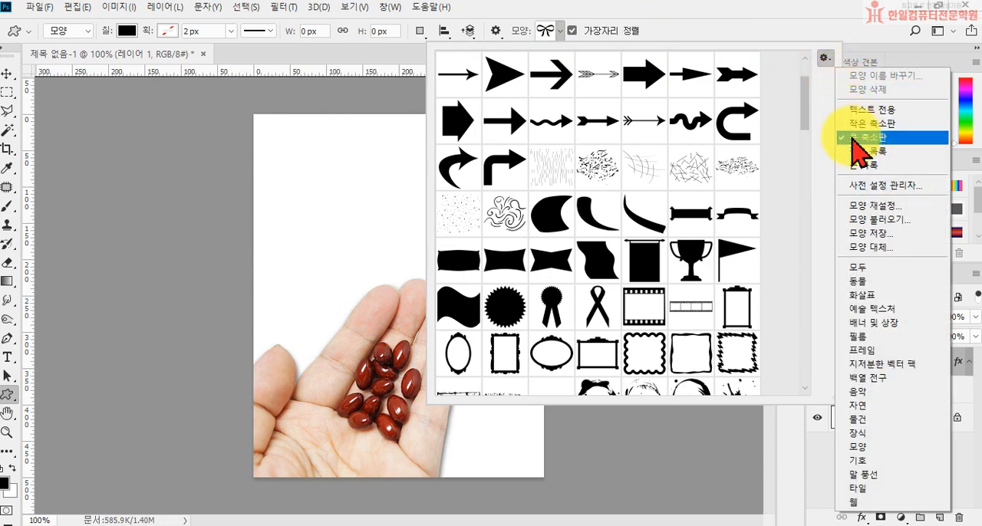
{"action": "left_click", "coordinate": [794, 126]}
{"action": "left_click_drag", "start_coordinate": [804, 122], "coordinate": [792, 167]}
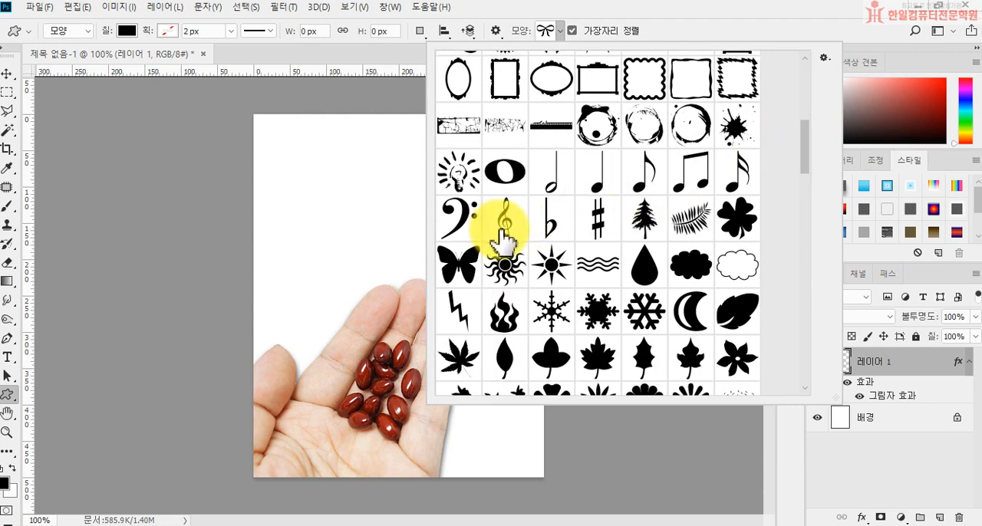
{"action": "left_click", "coordinate": [501, 230]}
Set the custom shape's fill colour to ff9966.
{"action": "left_click", "coordinate": [126, 32]}
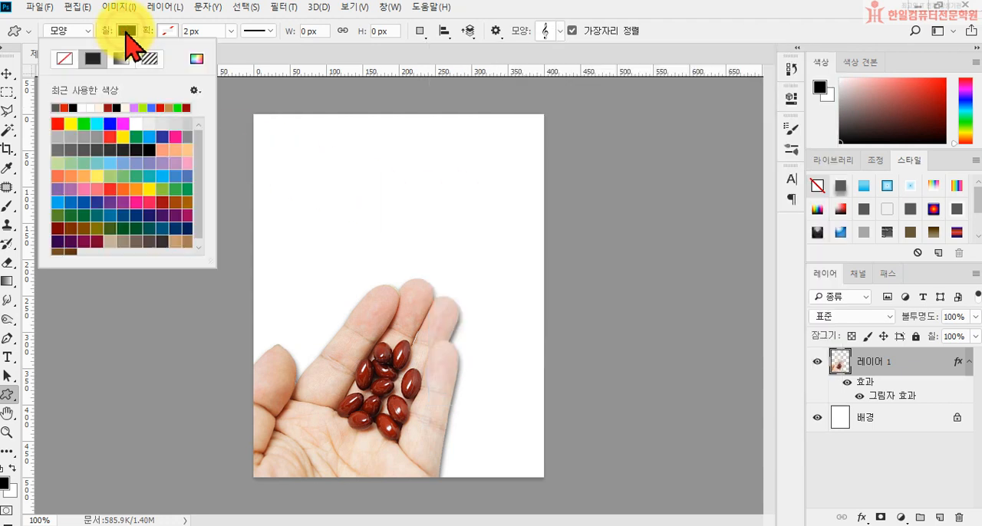
{"action": "left_click", "coordinate": [197, 61]}
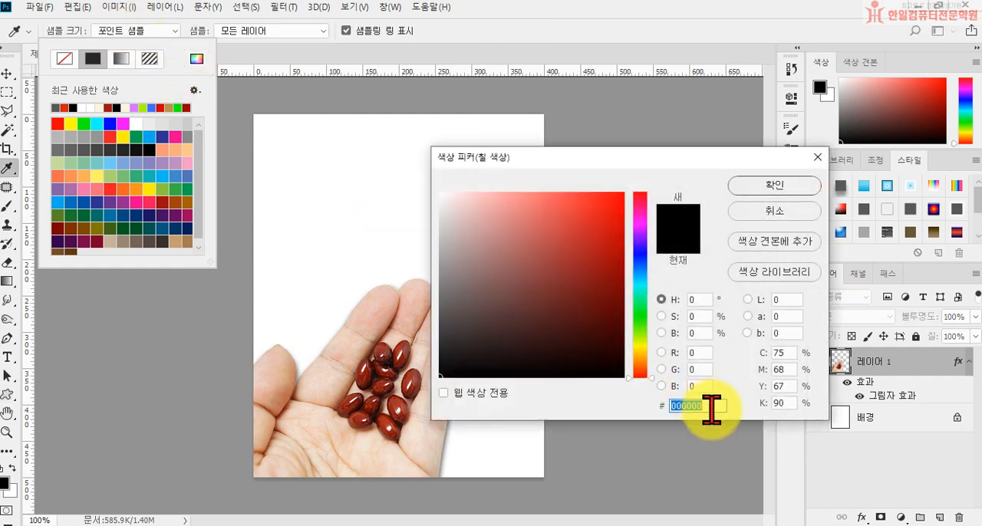
{"action": "type", "text": "ff9966"}
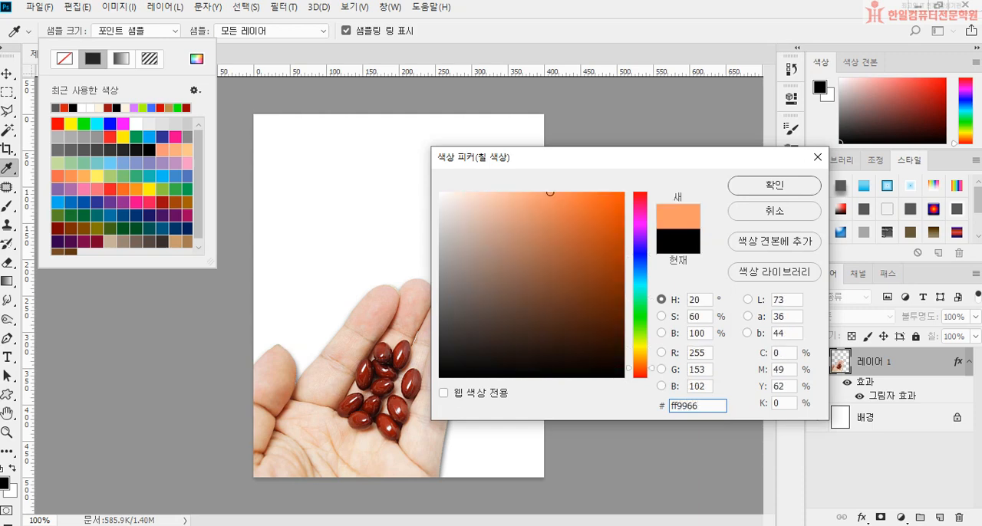
{"action": "key", "text": "Return"}
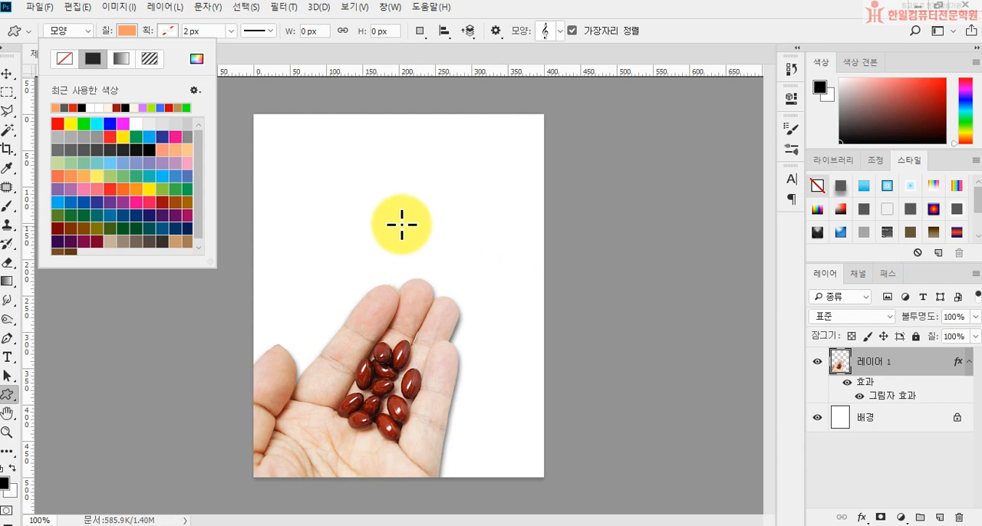
Draw a treble clef about 87 px wide and 208 px high in the canvas's upper-left area, and tilt it slightly clockwise.
{"action": "left_click_drag", "start_coordinate": [271, 130], "coordinate": [341, 275]}
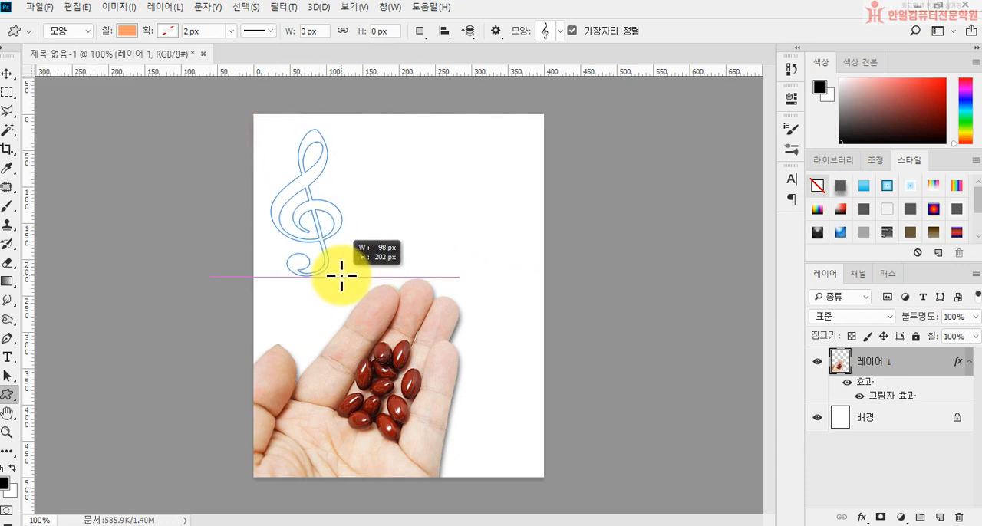
{"action": "left_click_drag", "start_coordinate": [341, 275], "coordinate": [334, 279]}
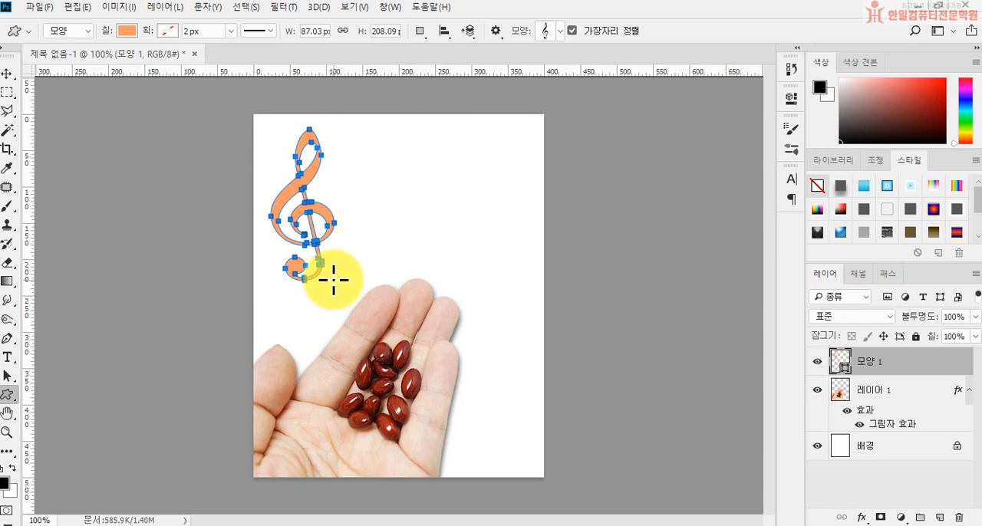
{"action": "key", "text": "ctrl+t"}
{"action": "left_click_drag", "start_coordinate": [373, 197], "coordinate": [398, 231]}
{"action": "key", "text": "Return"}
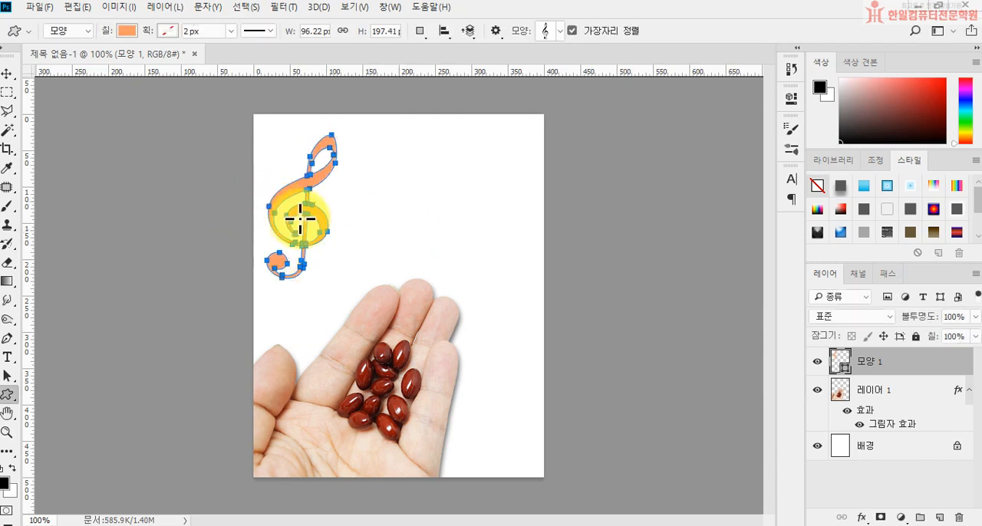
{"action": "key", "text": "Return"}
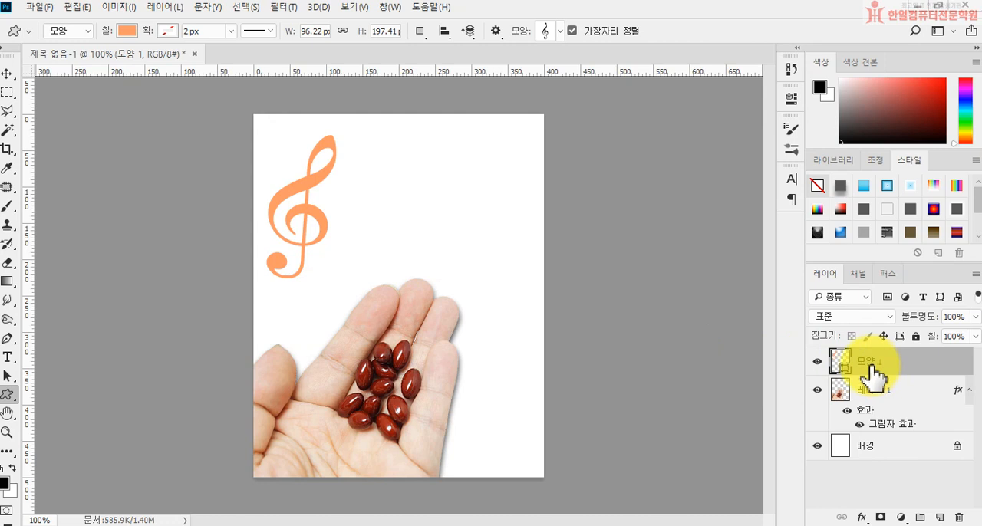
Add a 2 px stroke in colour 0000cc to the treble clef layer.
{"action": "left_click", "coordinate": [862, 518]}
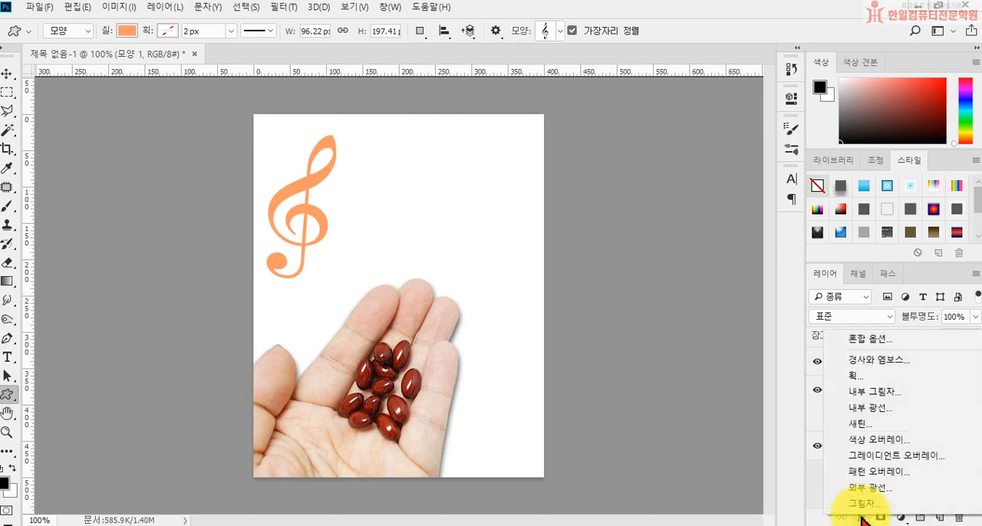
{"action": "left_click", "coordinate": [873, 378]}
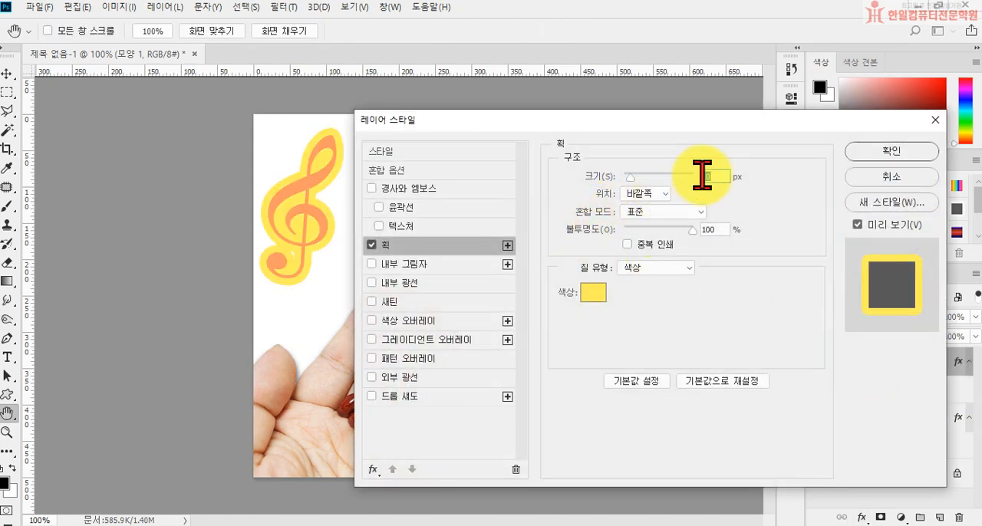
{"action": "type", "text": "2"}
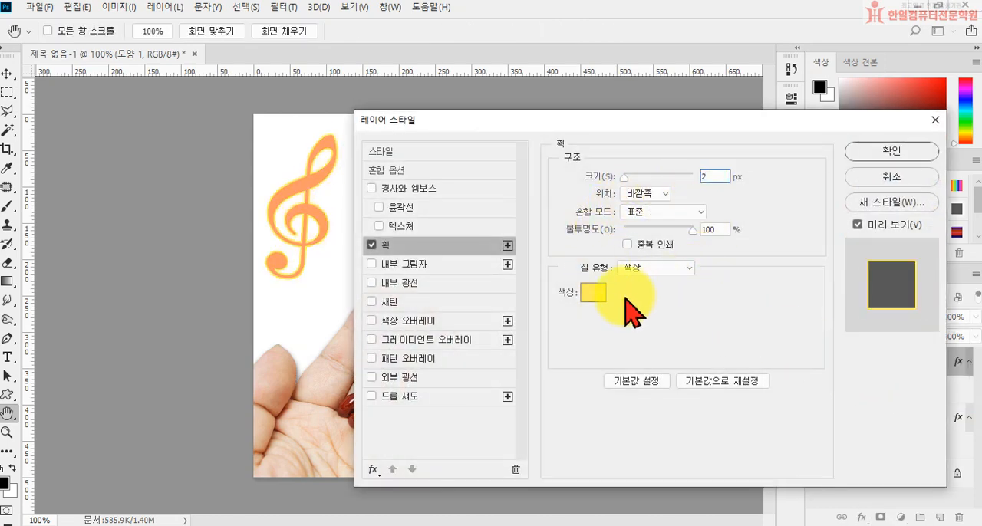
{"action": "left_click", "coordinate": [592, 293]}
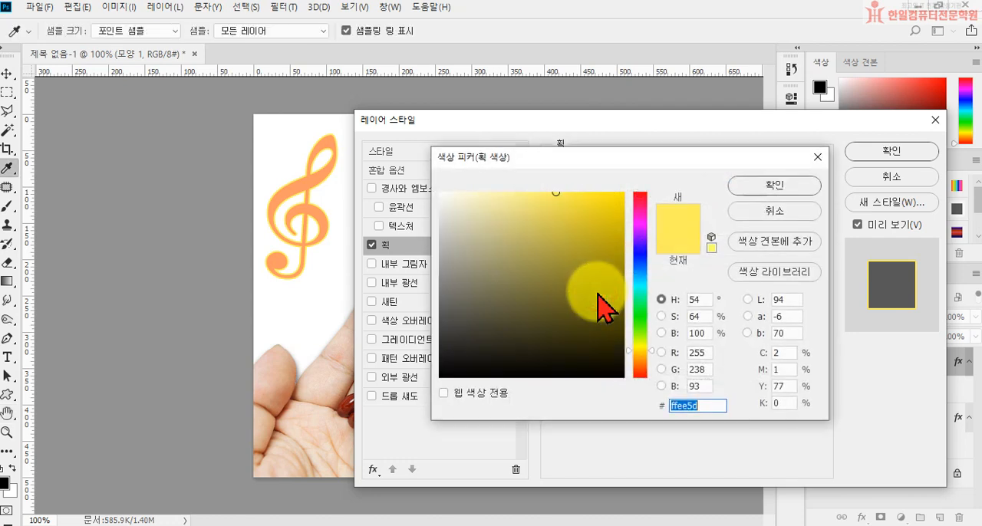
{"action": "type", "text": "0000cc"}
{"action": "key", "text": "Return"}
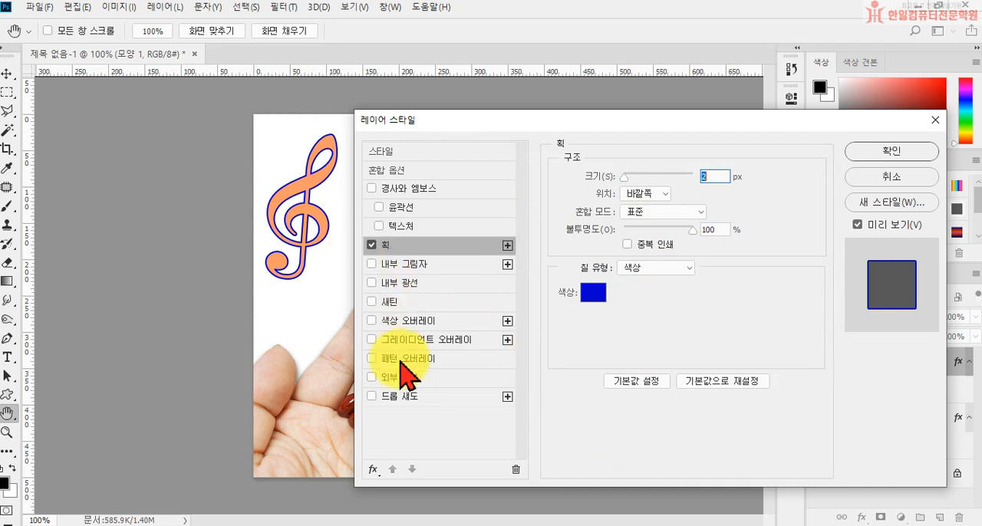
{"action": "left_click", "coordinate": [889, 152]}
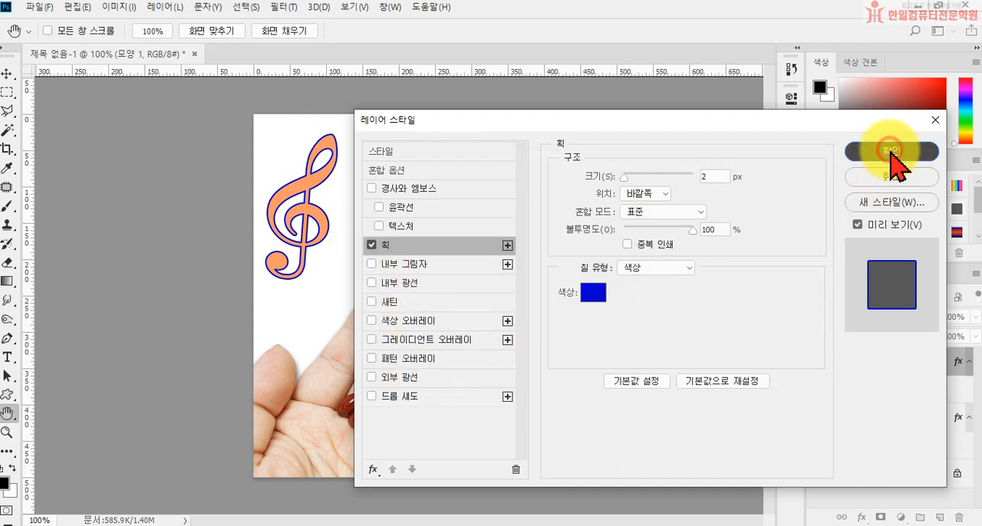
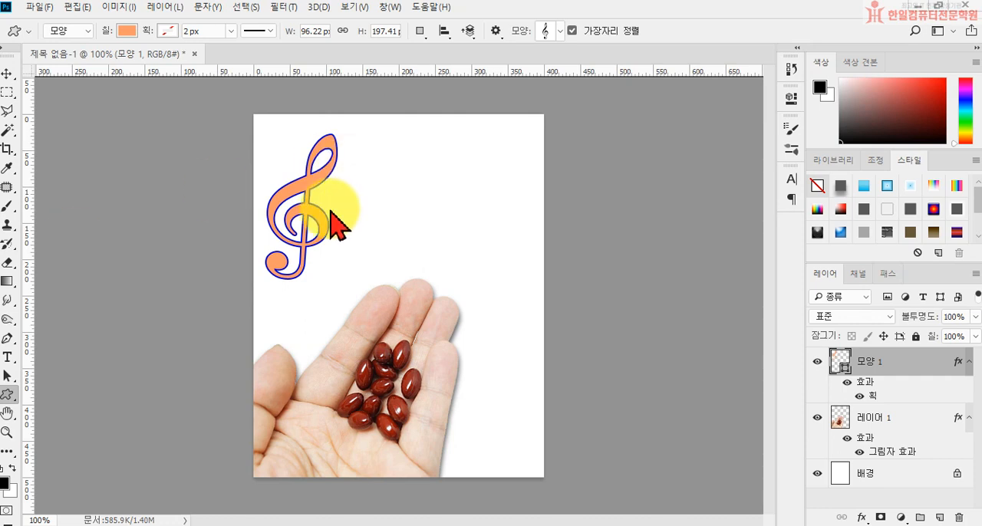
Choose the scattered small petals custom shape and draw it about 188 px wide and 191 px high over the canvas's lower-right area.
{"action": "left_click", "coordinate": [560, 32]}
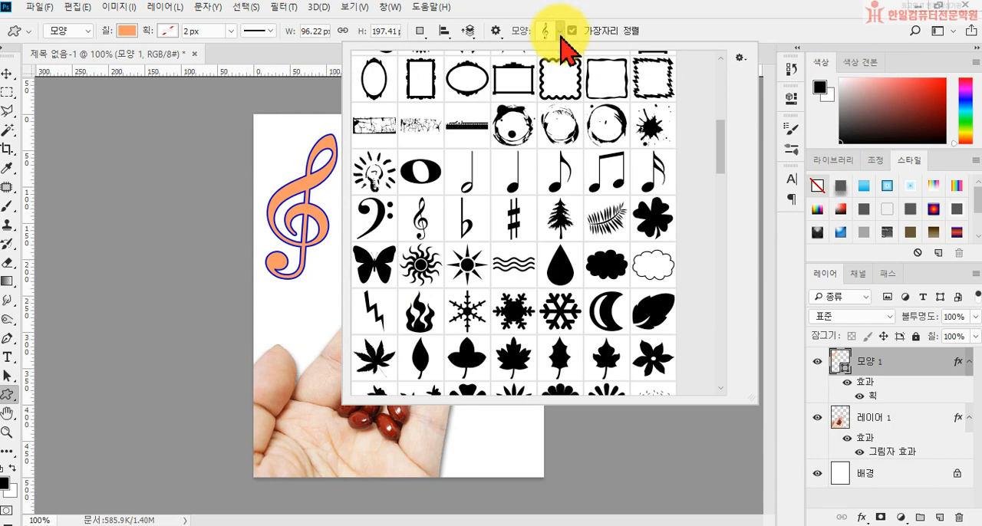
{"action": "scroll", "coordinate": [552, 173], "scroll_direction": "up", "scroll_amount": 5}
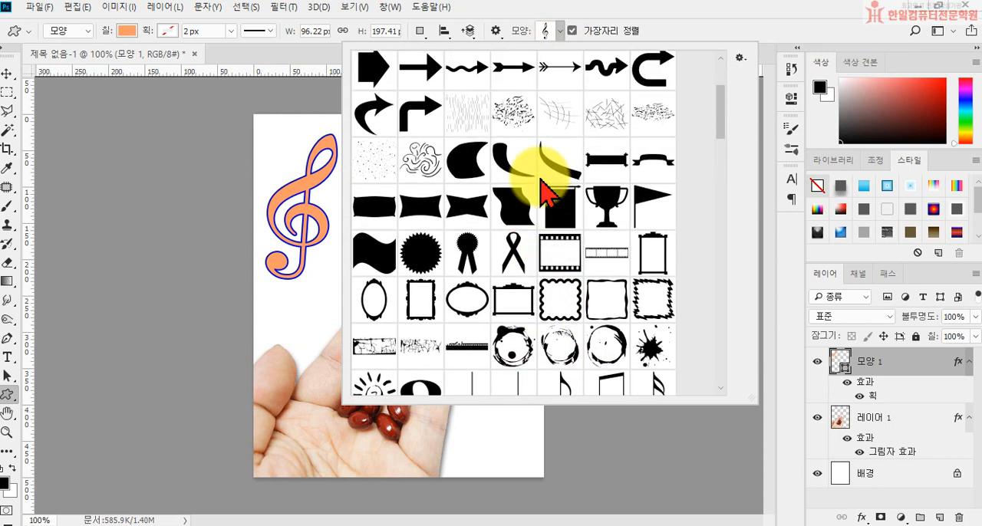
{"action": "scroll", "coordinate": [544, 191], "scroll_direction": "up", "scroll_amount": 1}
{"action": "scroll", "coordinate": [575, 200], "scroll_direction": "up", "scroll_amount": 2}
{"action": "scroll", "coordinate": [568, 230], "scroll_direction": "down", "scroll_amount": 7}
{"action": "scroll", "coordinate": [560, 288], "scroll_direction": "down", "scroll_amount": 2}
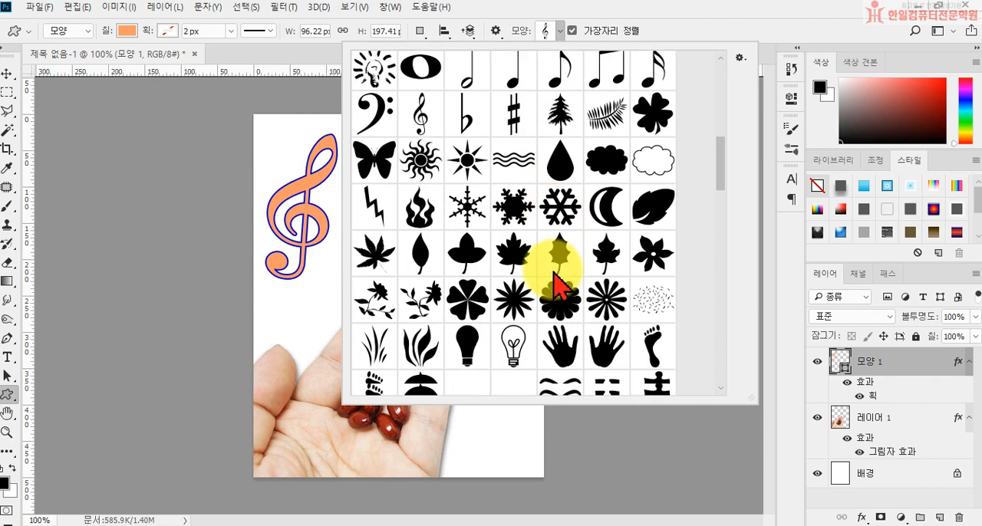
{"action": "left_click", "coordinate": [650, 311]}
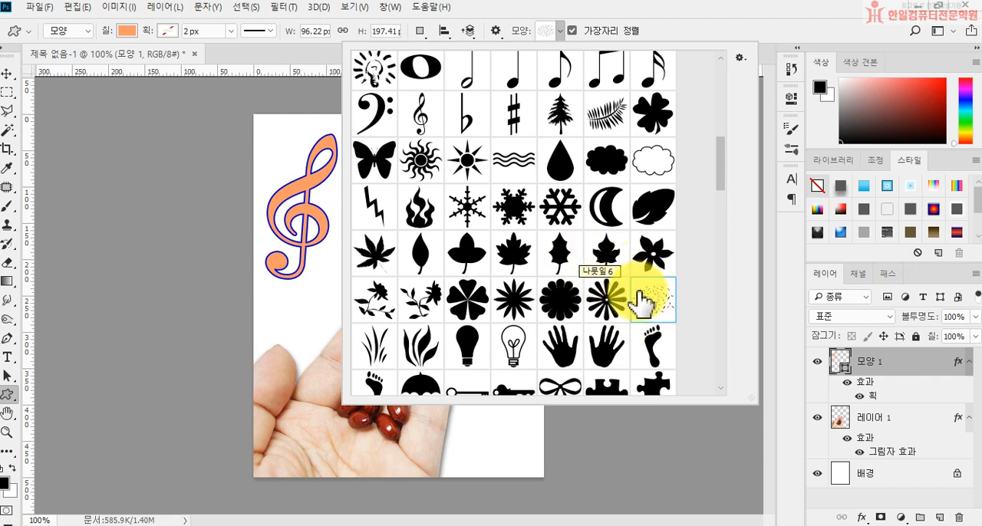
{"action": "key", "text": "Return"}
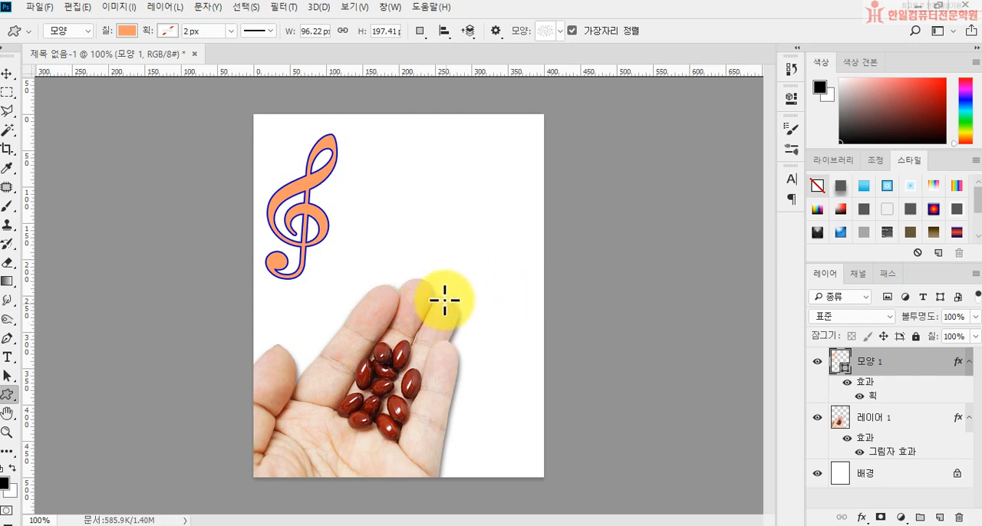
{"action": "left_click_drag", "start_coordinate": [393, 313], "coordinate": [537, 460]}
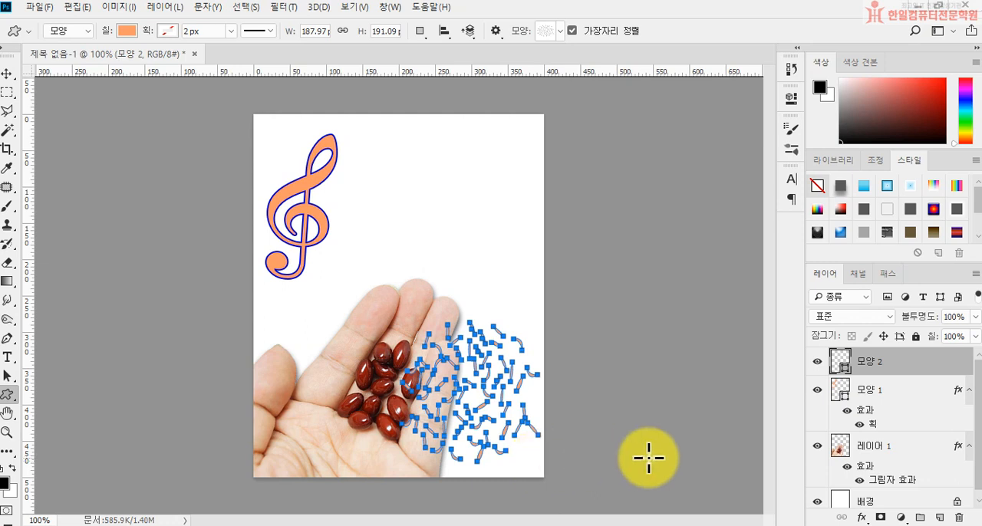
Set the scattered petals shape's fill colour to 33cccc.
{"action": "double_click", "coordinate": [841, 368]}
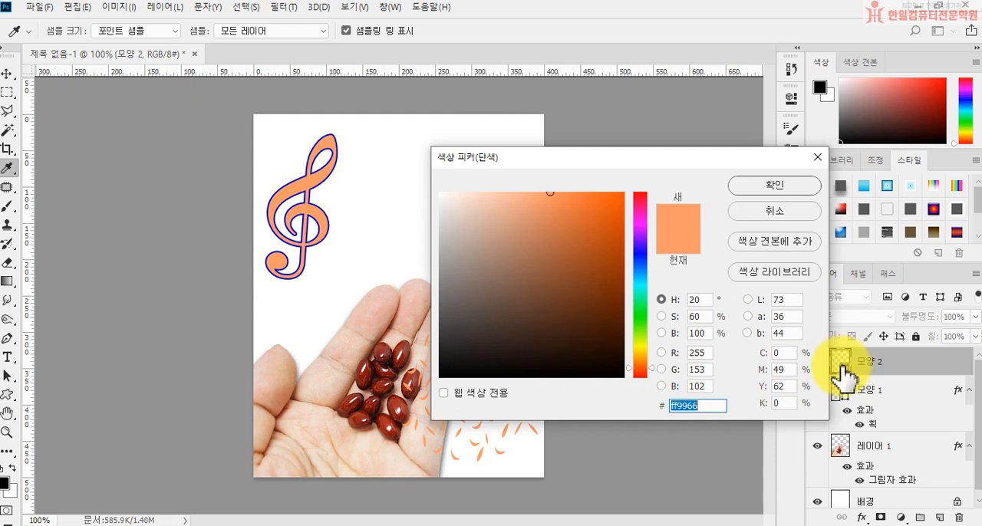
{"action": "type", "text": "3"}
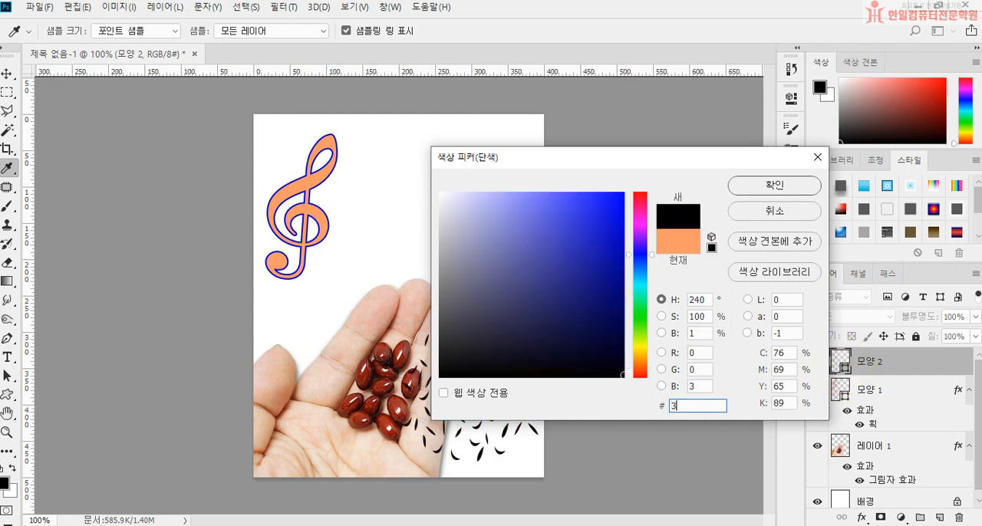
{"action": "type", "text": "3cccc"}
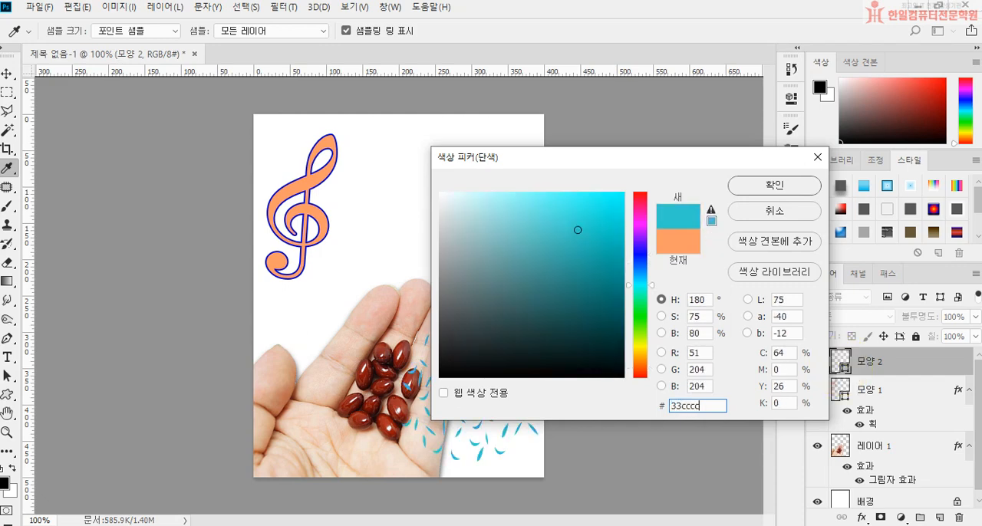
{"action": "key", "text": "Return"}
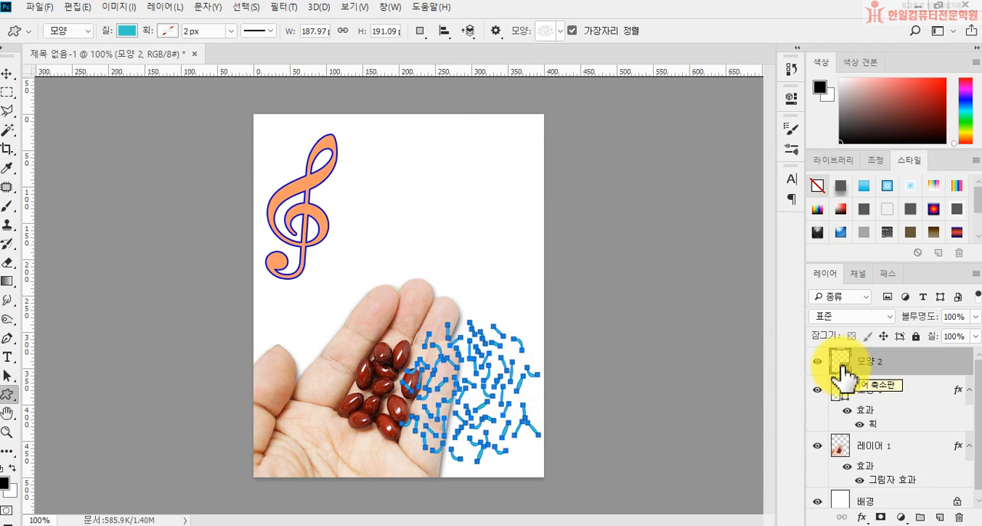
Add a drop shadow to the petals layer with distance 3 px, spread 4% and size 5 px, and hide its path outline.
{"action": "left_click", "coordinate": [863, 519]}
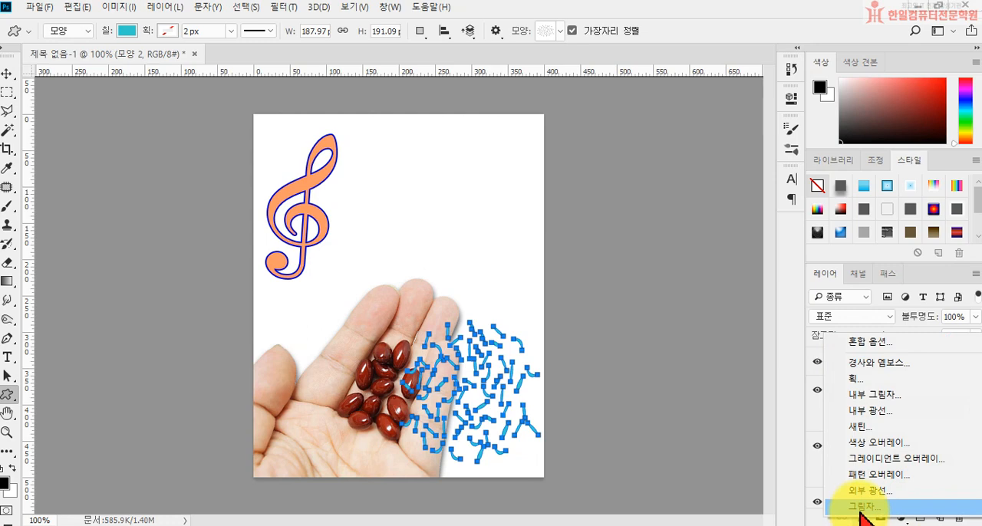
{"action": "left_click", "coordinate": [861, 507]}
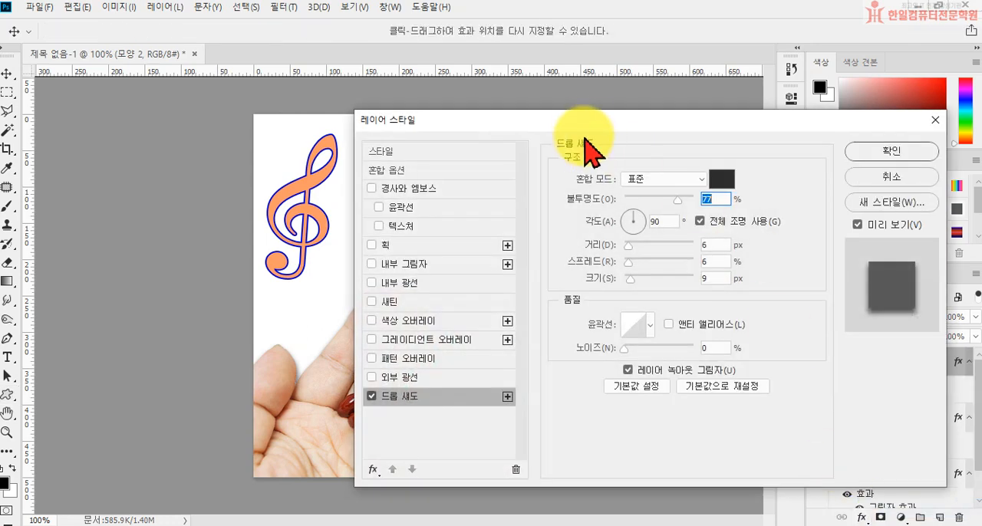
{"action": "left_click_drag", "start_coordinate": [587, 121], "coordinate": [735, 135]}
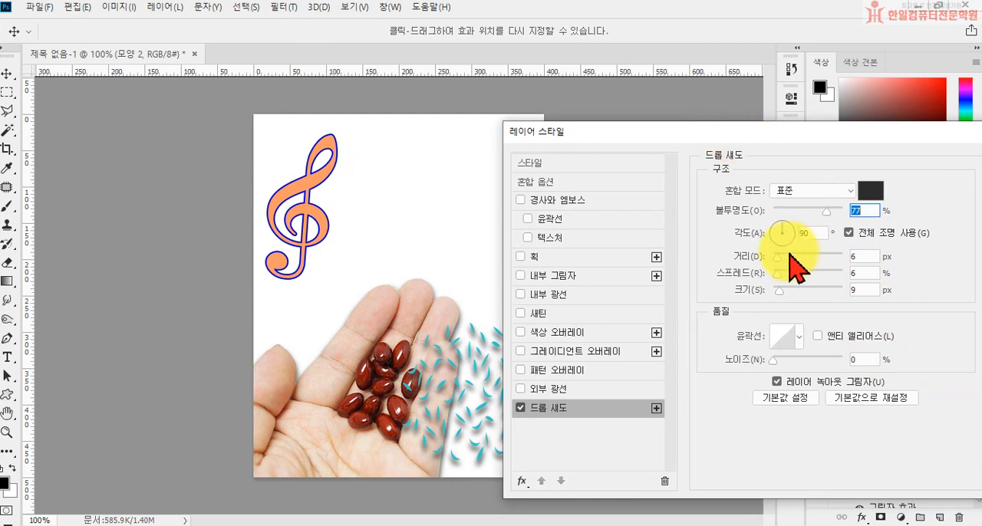
{"action": "left_click_drag", "start_coordinate": [777, 256], "coordinate": [776, 277]}
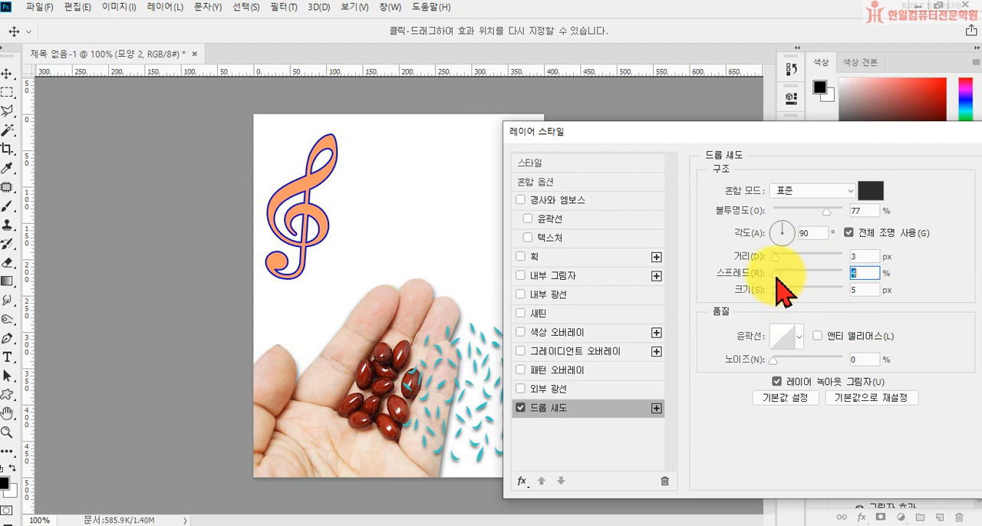
{"action": "left_click_drag", "start_coordinate": [785, 134], "coordinate": [429, 259]}
{"action": "left_click", "coordinate": [673, 289]}
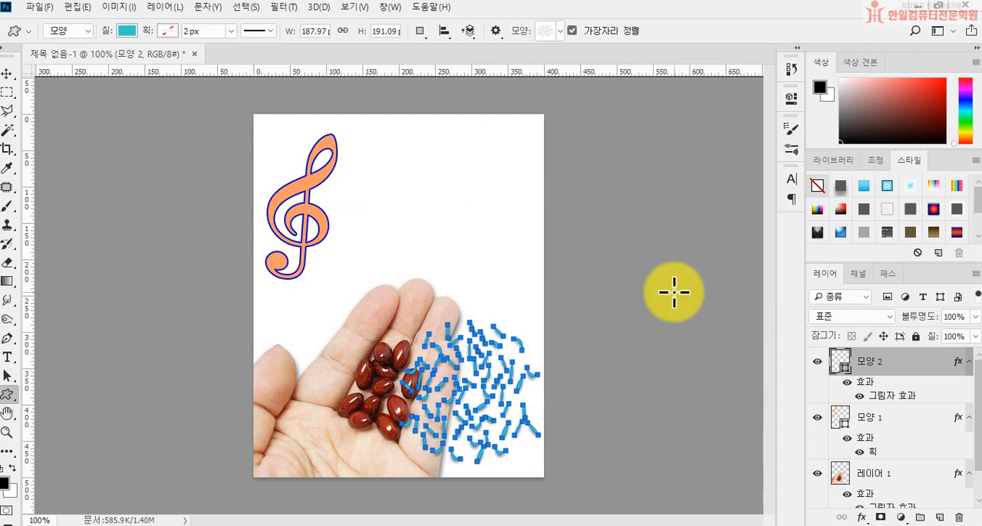
{"action": "key", "text": "Return"}
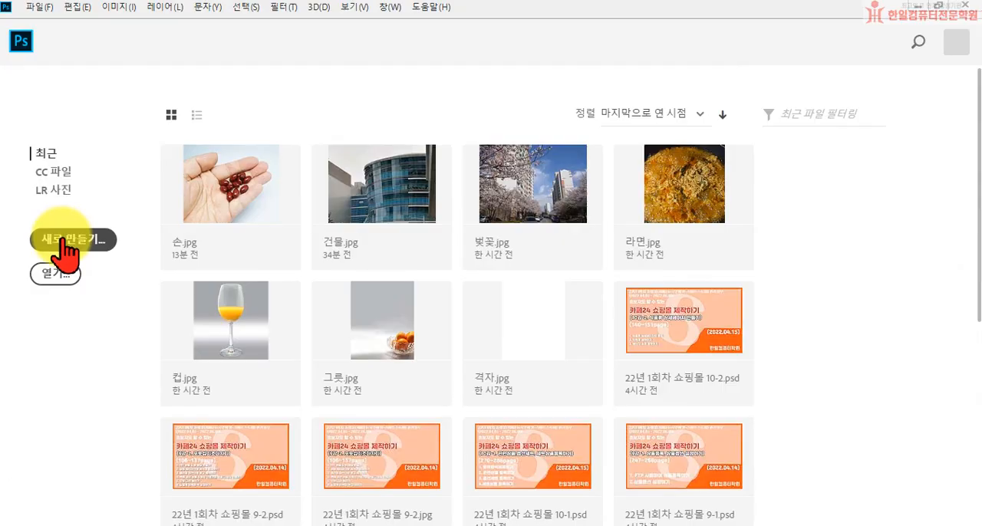
Create a new document 400 px wide and 500 px high at 72 pixels per inch with a white background.
{"action": "left_click", "coordinate": [66, 241]}
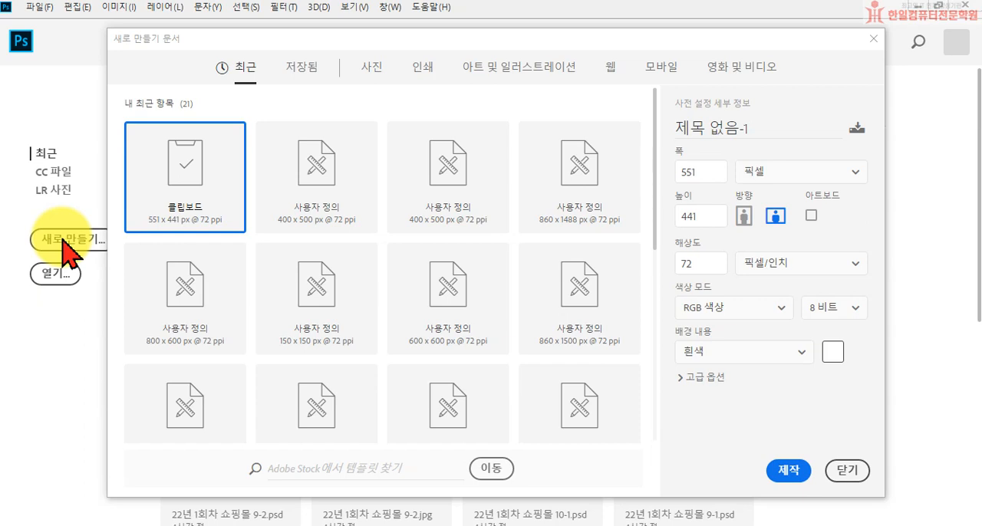
{"action": "double_click", "coordinate": [694, 171]}
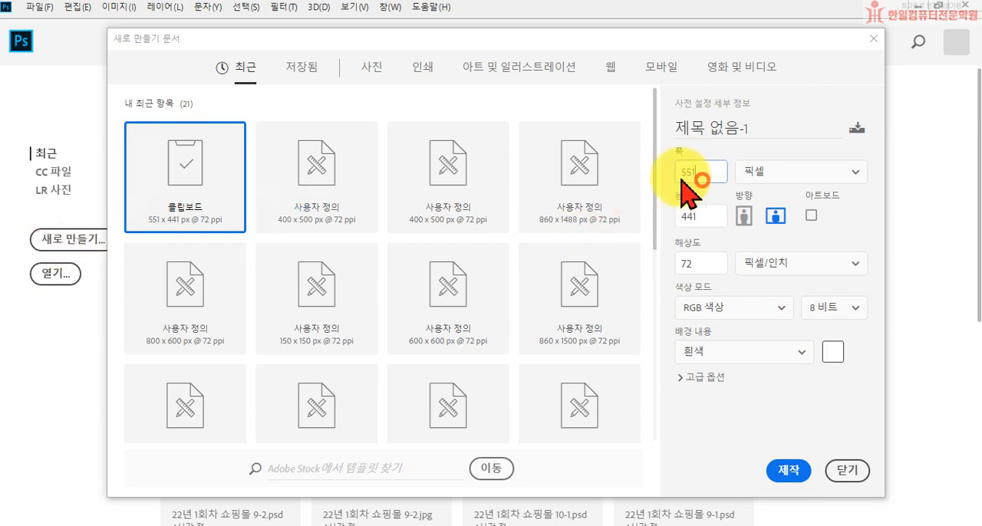
{"action": "type", "text": "400"}
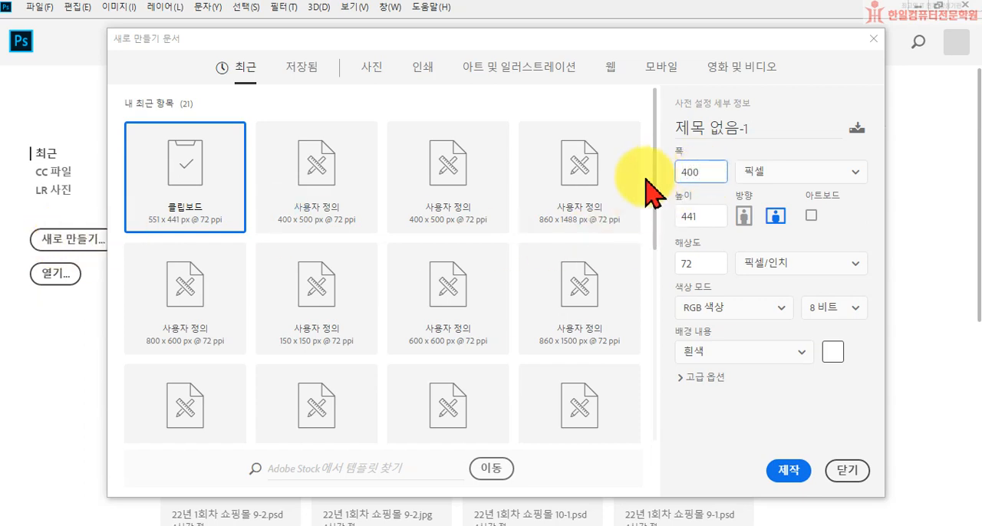
{"action": "double_click", "coordinate": [702, 215]}
{"action": "type", "text": "500"}
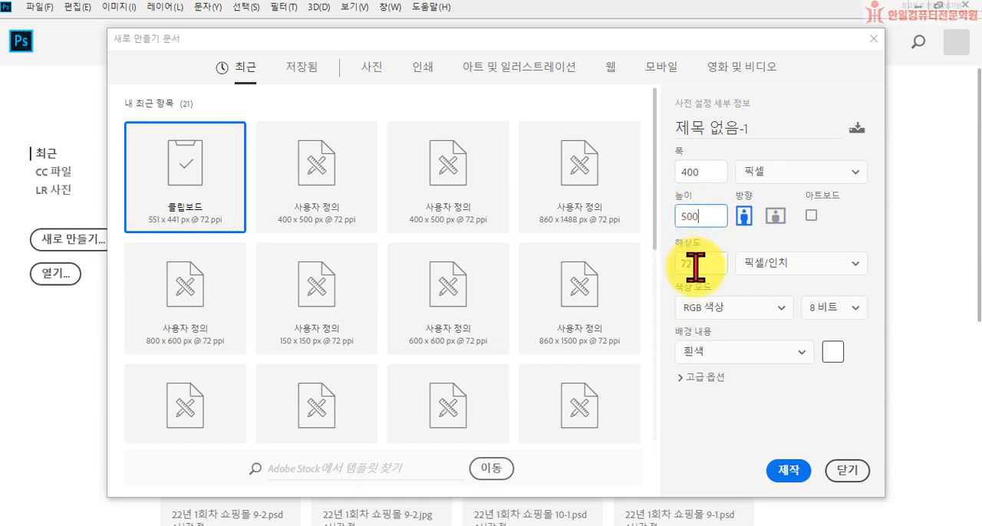
{"action": "left_click", "coordinate": [782, 470]}
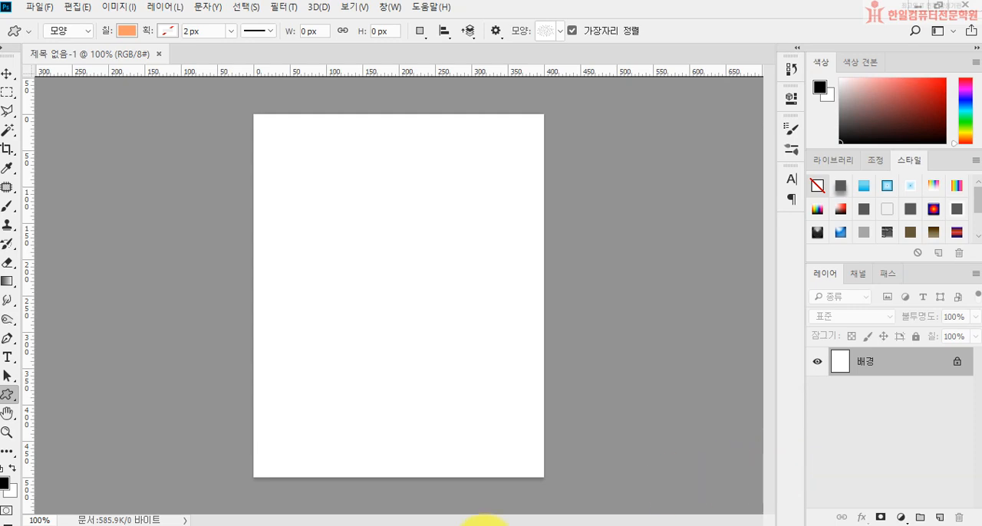
Start a horizontal text in the canvas's upper-left area, set in Times New Roman Regular at 65 pt.
{"action": "left_click", "coordinate": [13, 358]}
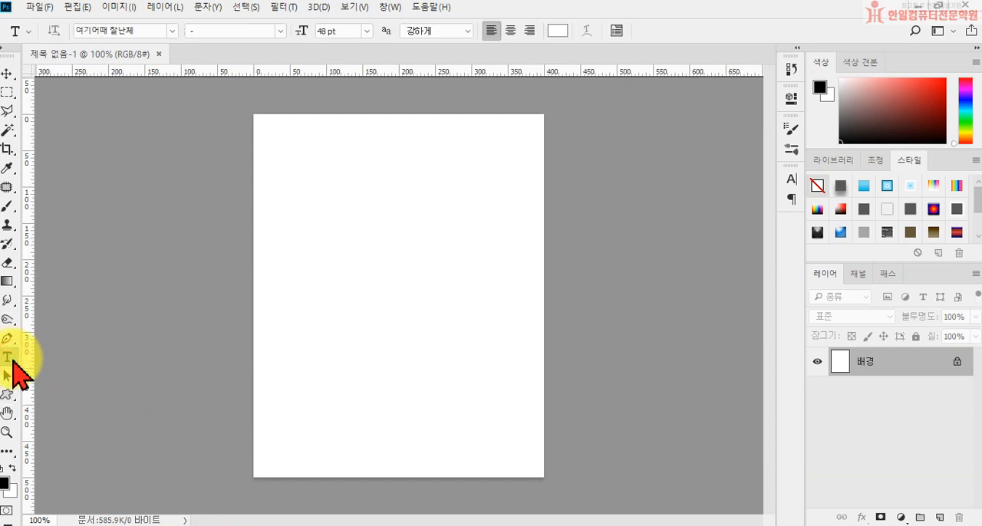
{"action": "left_click", "coordinate": [288, 210]}
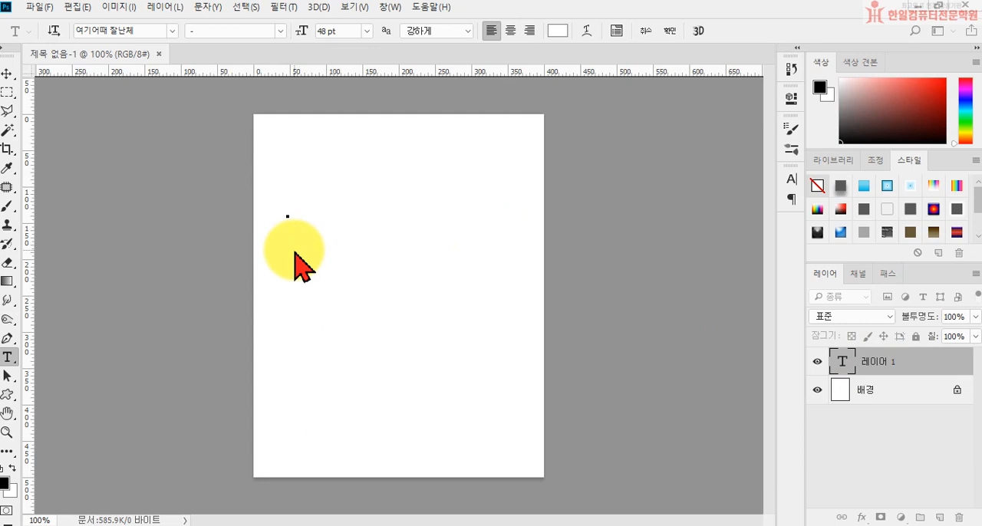
{"action": "left_click", "coordinate": [154, 31]}
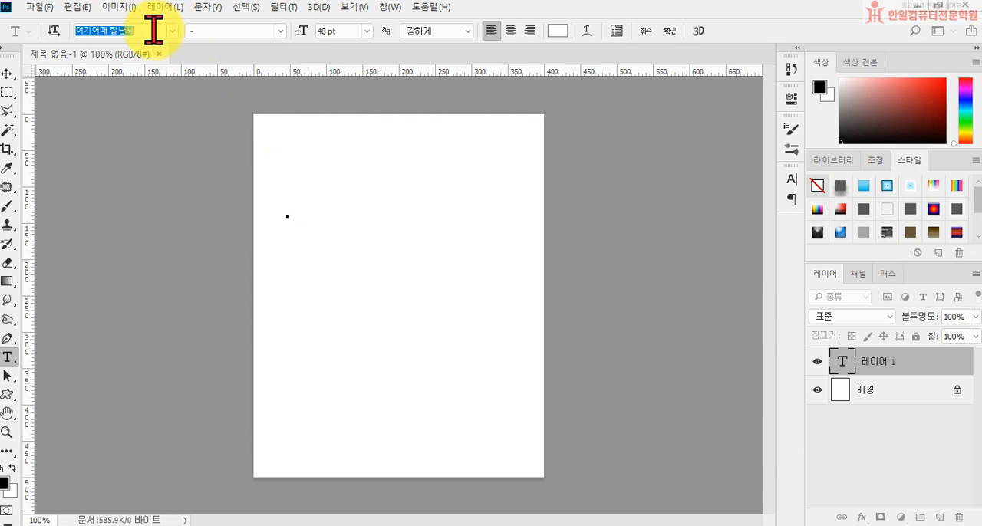
{"action": "type", "text": "t"}
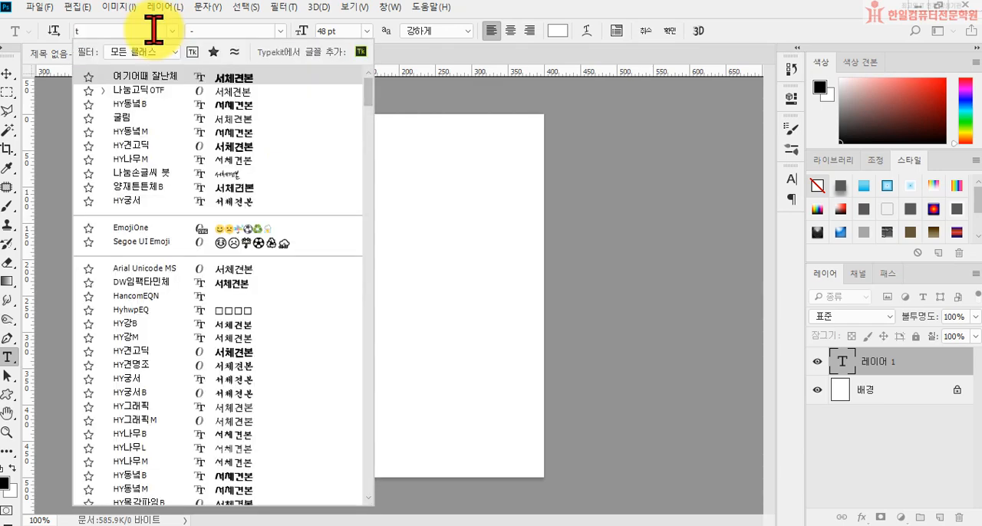
{"action": "type", "text": "i"}
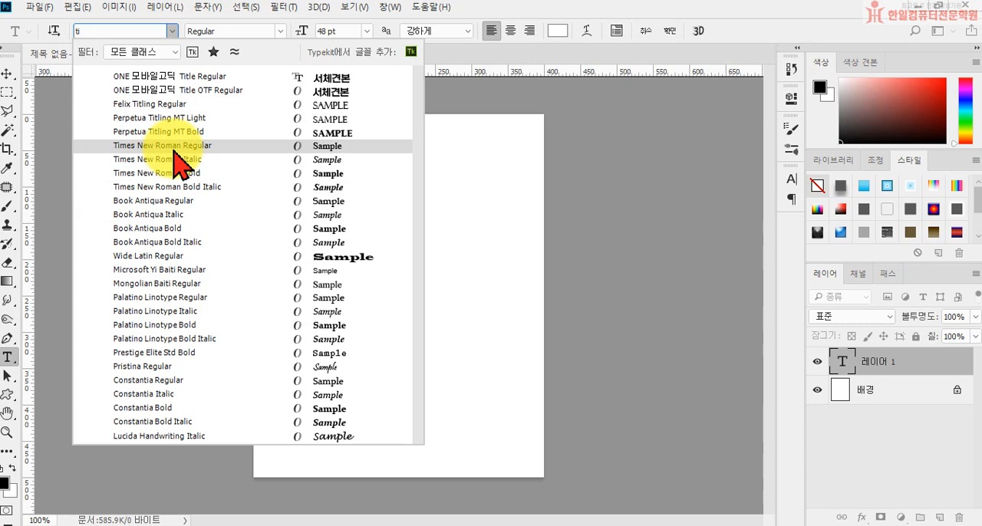
{"action": "left_click", "coordinate": [173, 147]}
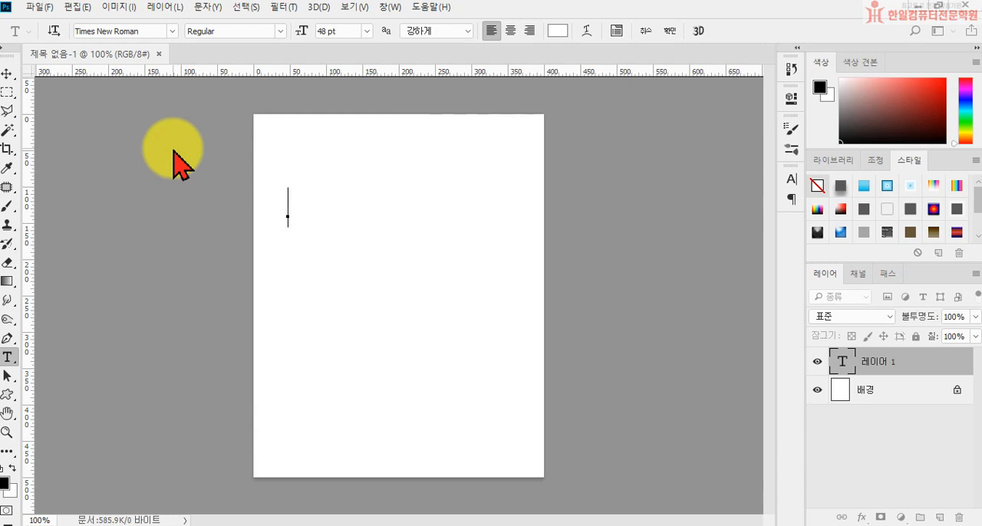
{"action": "left_click", "coordinate": [328, 31]}
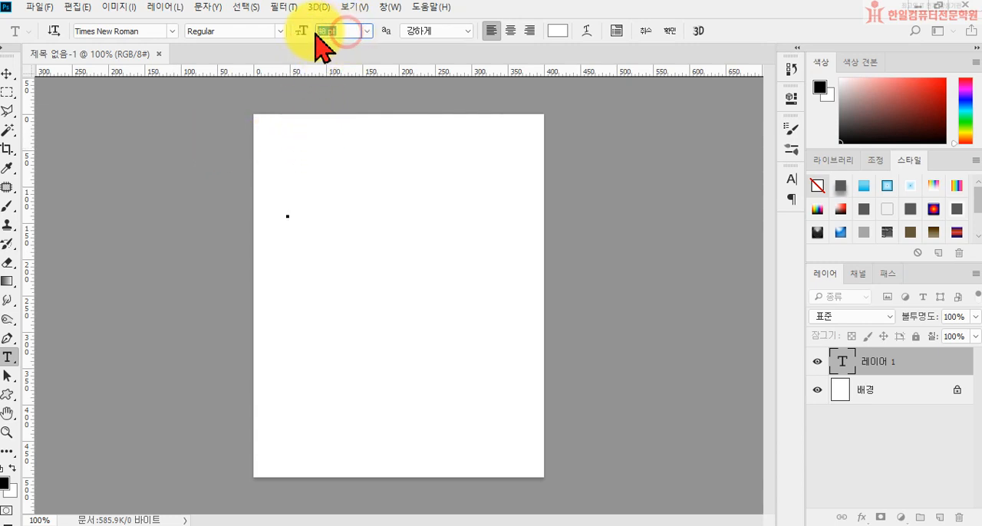
{"action": "type", "text": "65"}
{"action": "key", "text": "Return"}
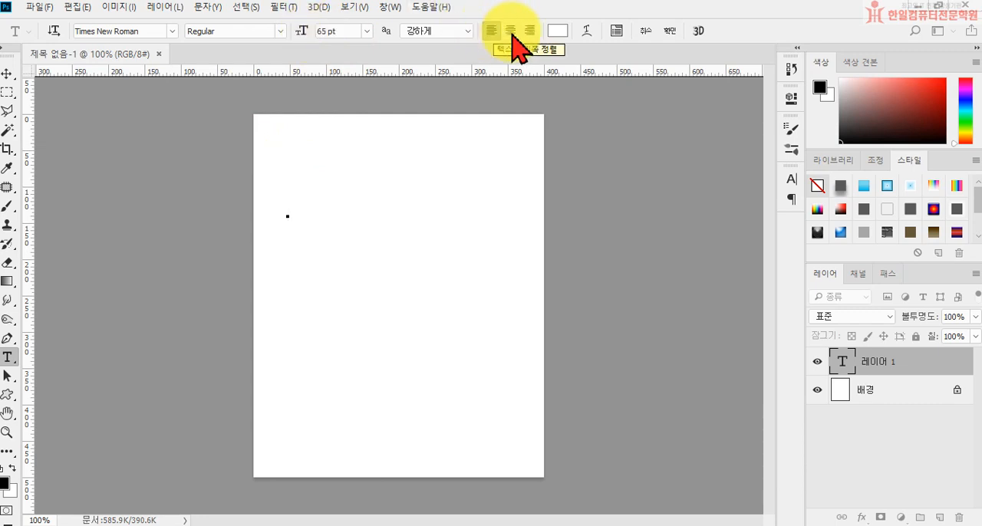
Set the text colour to a coral red.
{"action": "left_click", "coordinate": [558, 31]}
{"action": "left_click", "coordinate": [551, 217]}
{"action": "left_click", "coordinate": [764, 187]}
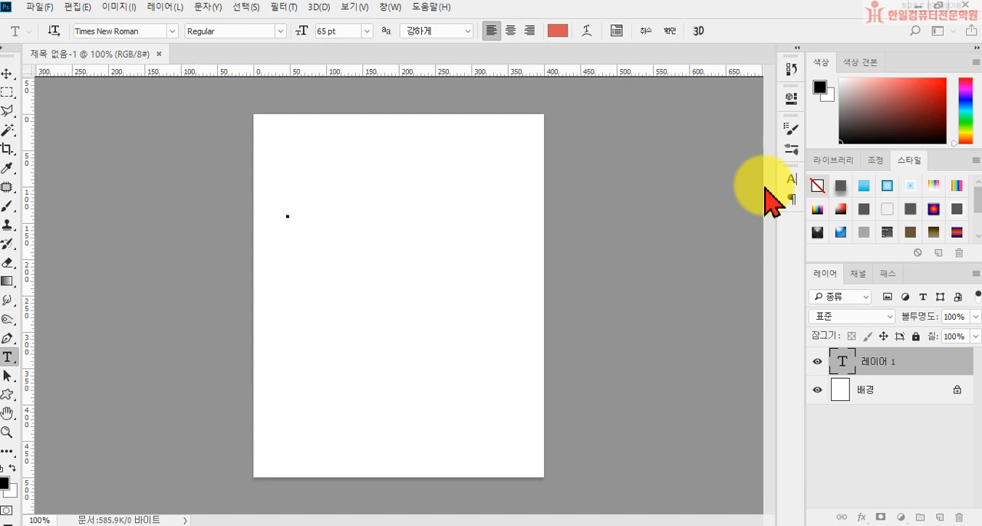
Enter the text "SEOUL" on the first line and "City Tour" on the second, and commit it.
{"action": "type", "text": "SE"}
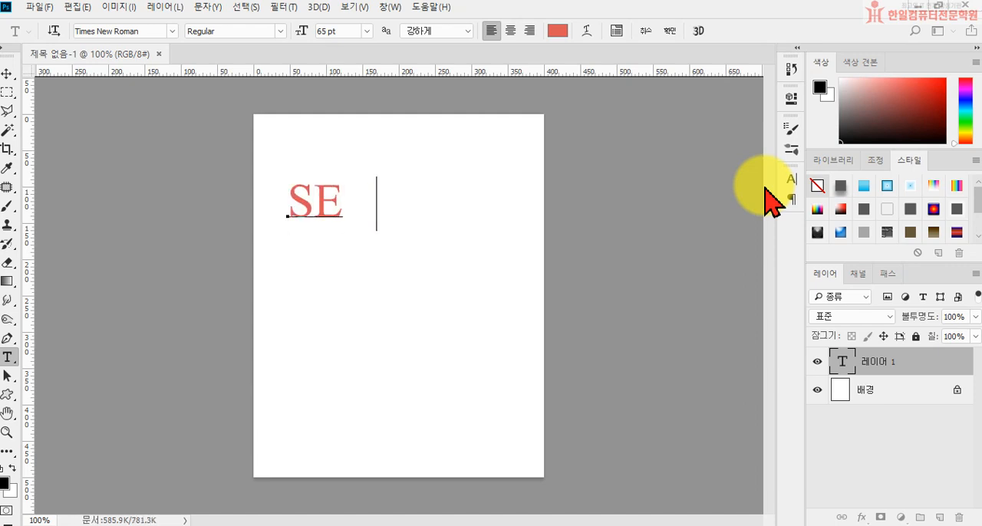
{"action": "type", "text": "OUL"}
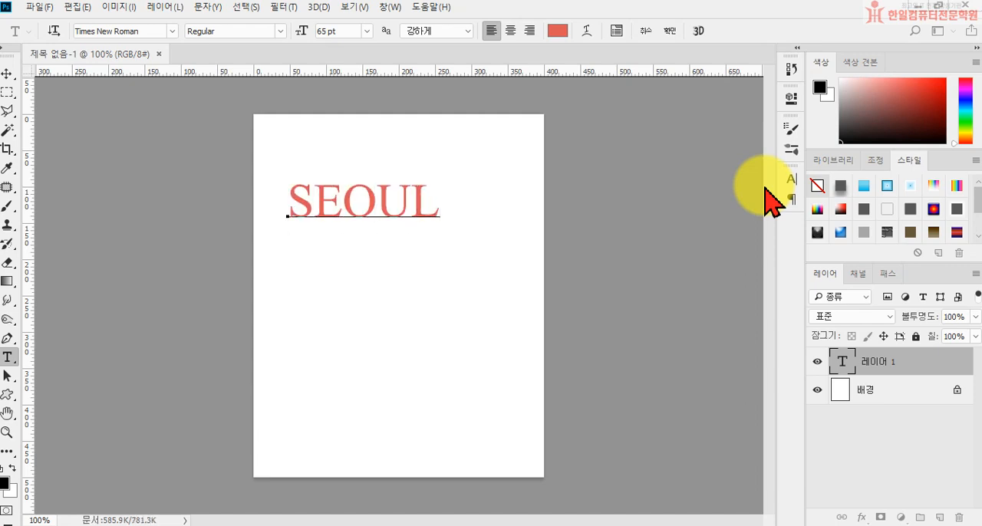
{"action": "key", "text": "Return"}
{"action": "type", "text": "City "}
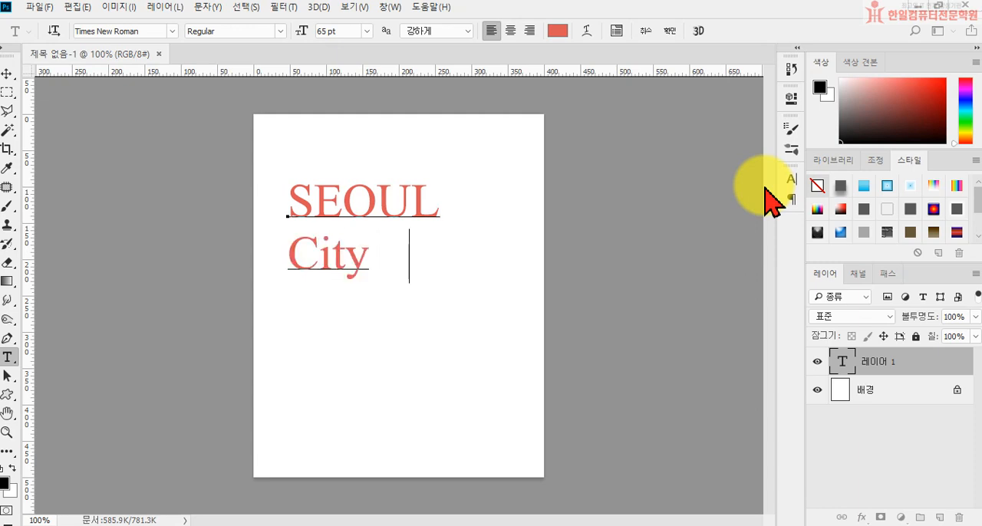
{"action": "type", "text": "Tour"}
{"action": "key", "text": "ctrl+Return"}
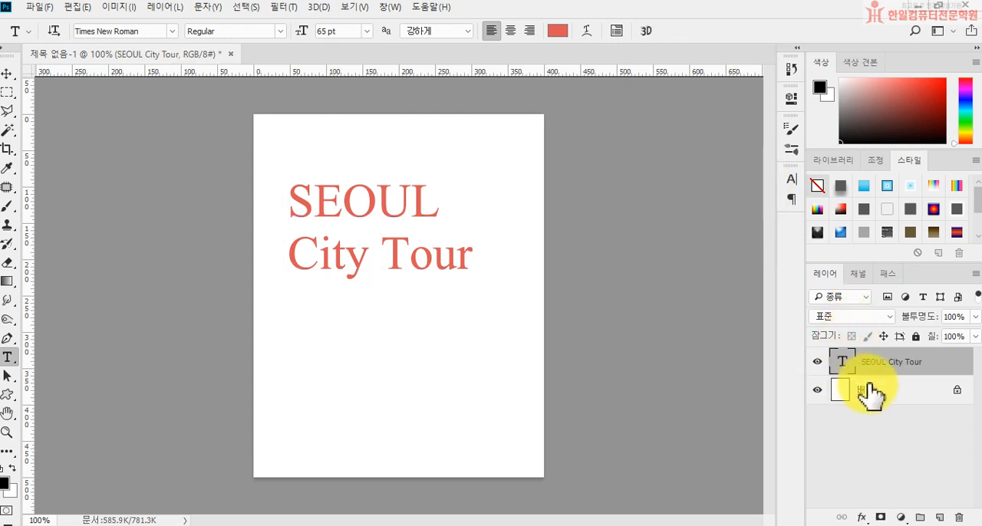
Add the Drop Shadow and Gradient Overlay layer styles to the SEOUL City Tour text layer.
{"action": "double_click", "coordinate": [951, 369]}
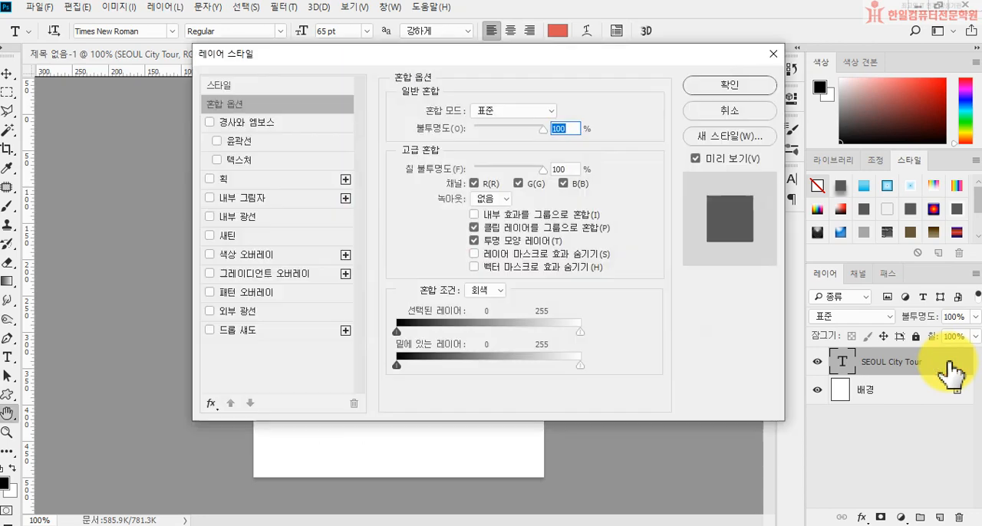
{"action": "left_click_drag", "start_coordinate": [483, 57], "coordinate": [673, 102]}
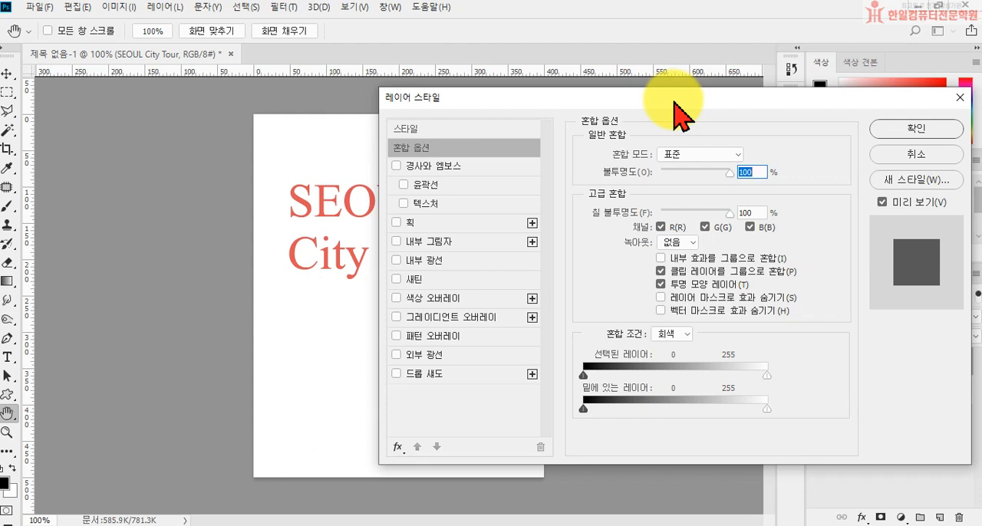
{"action": "left_click", "coordinate": [432, 374]}
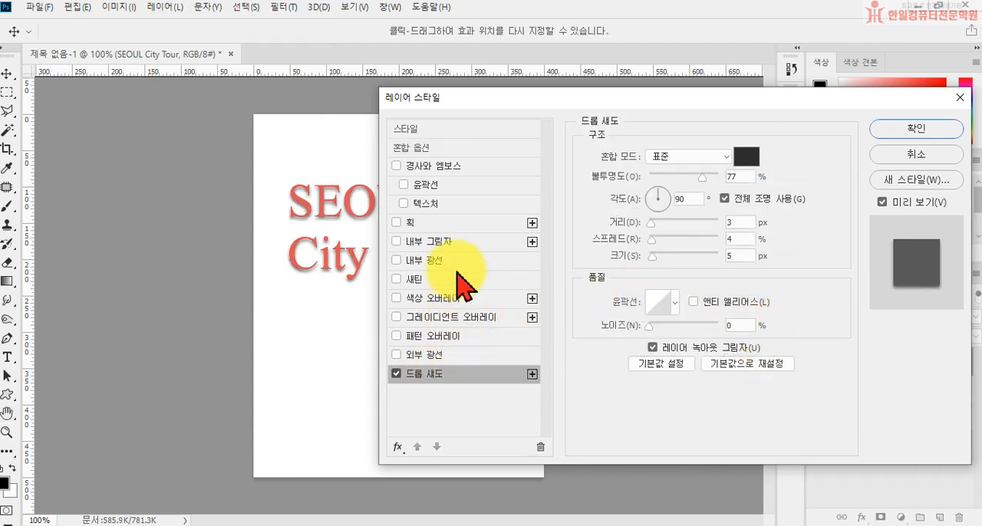
{"action": "left_click", "coordinate": [444, 319]}
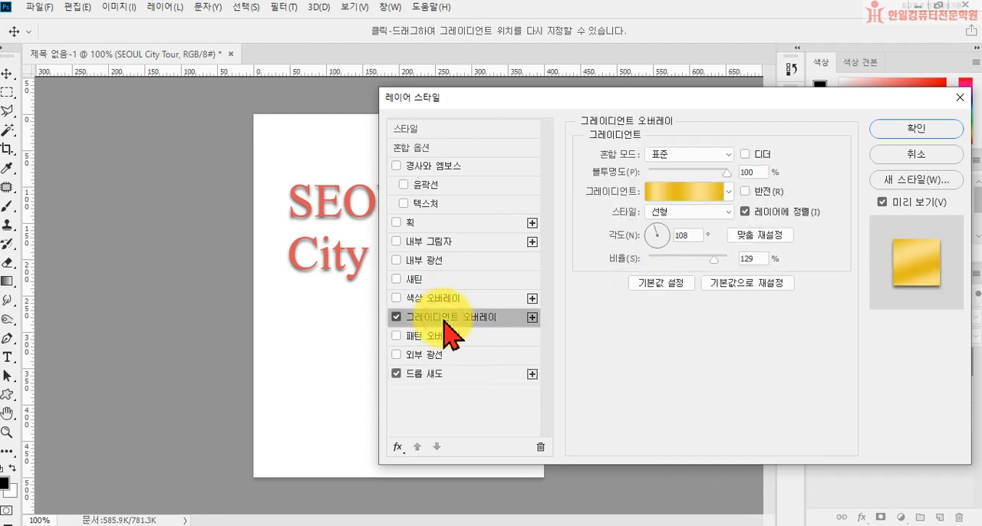
{"action": "left_click_drag", "start_coordinate": [559, 100], "coordinate": [611, 116]}
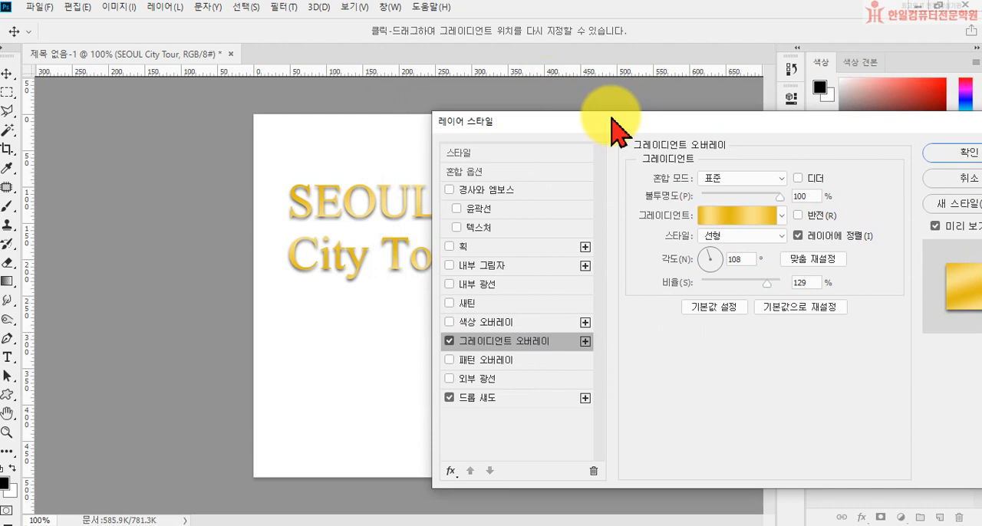
Base the overlay gradient on the Foreground to Background preset and set its starting colour stop to yellow ffff00.
{"action": "left_click", "coordinate": [724, 215]}
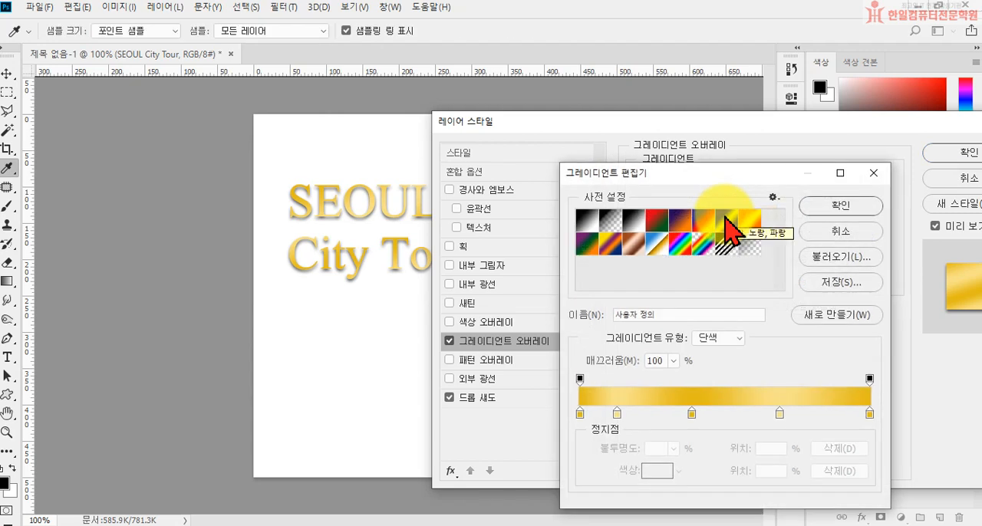
{"action": "left_click", "coordinate": [585, 222]}
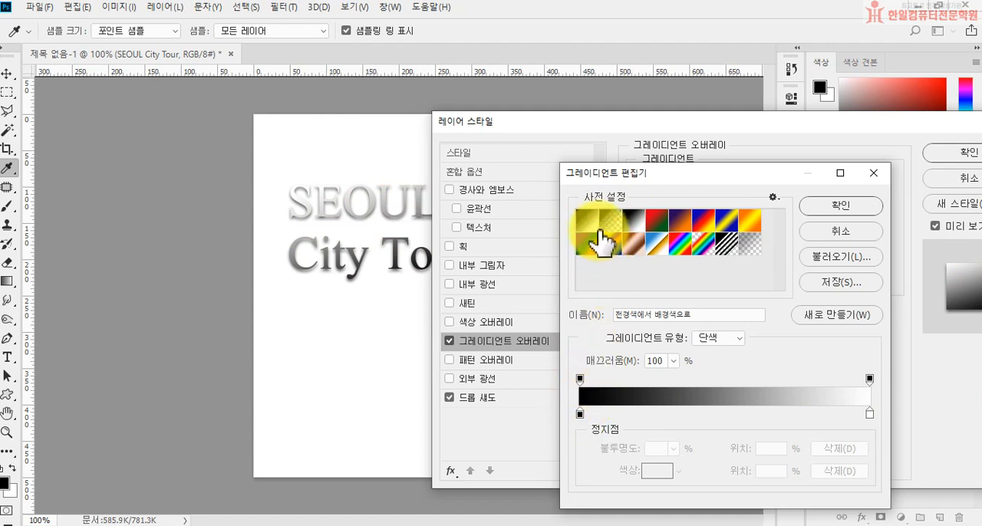
{"action": "left_click", "coordinate": [580, 415]}
{"action": "double_click", "coordinate": [580, 415]}
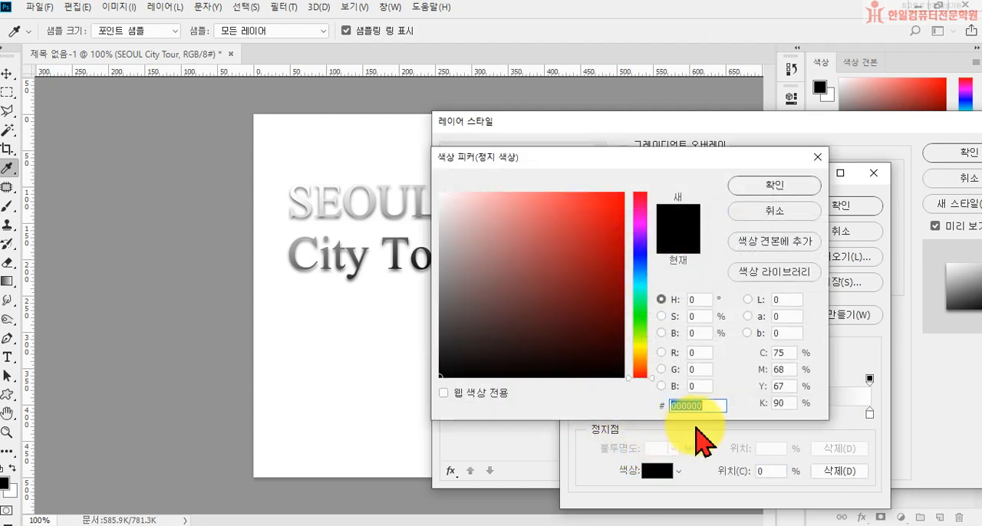
{"action": "type", "text": "ffff00"}
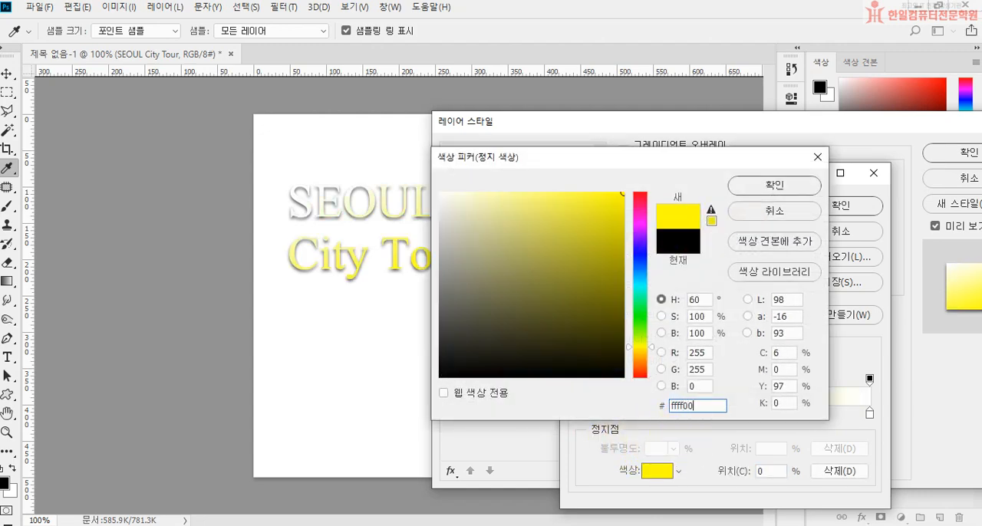
{"action": "key", "text": "Return"}
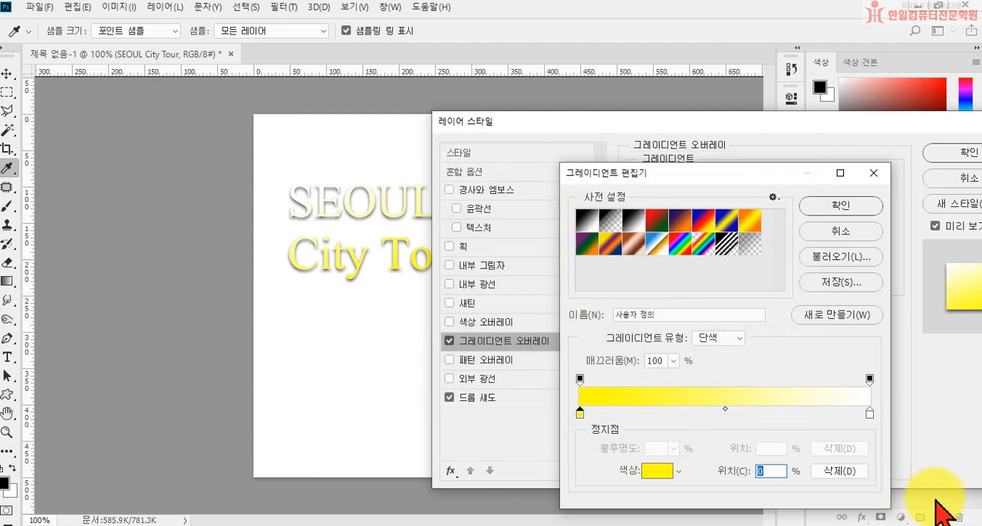
Set the gradient's end colour stop to sky blue 00ccff and accept the gradient.
{"action": "left_click", "coordinate": [869, 413]}
{"action": "double_click", "coordinate": [869, 412]}
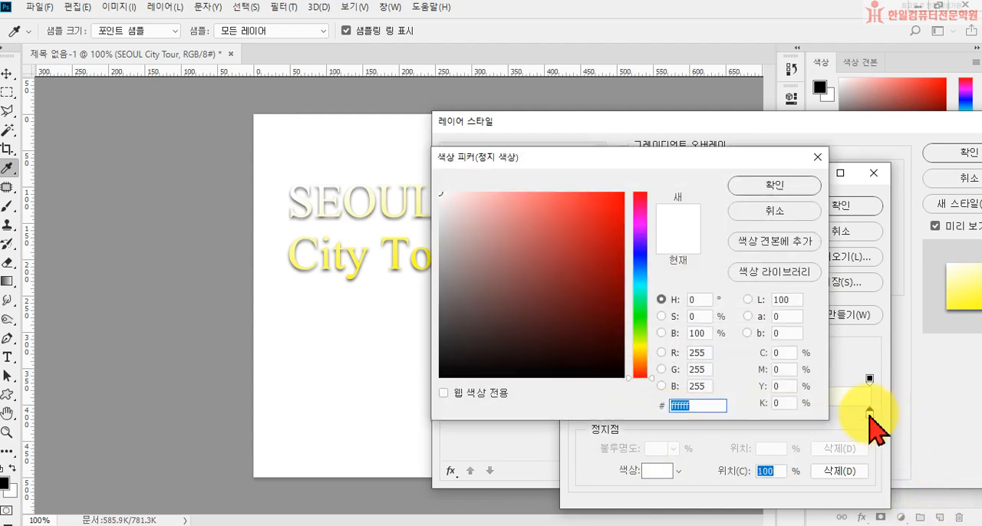
{"action": "type", "text": "00ccff"}
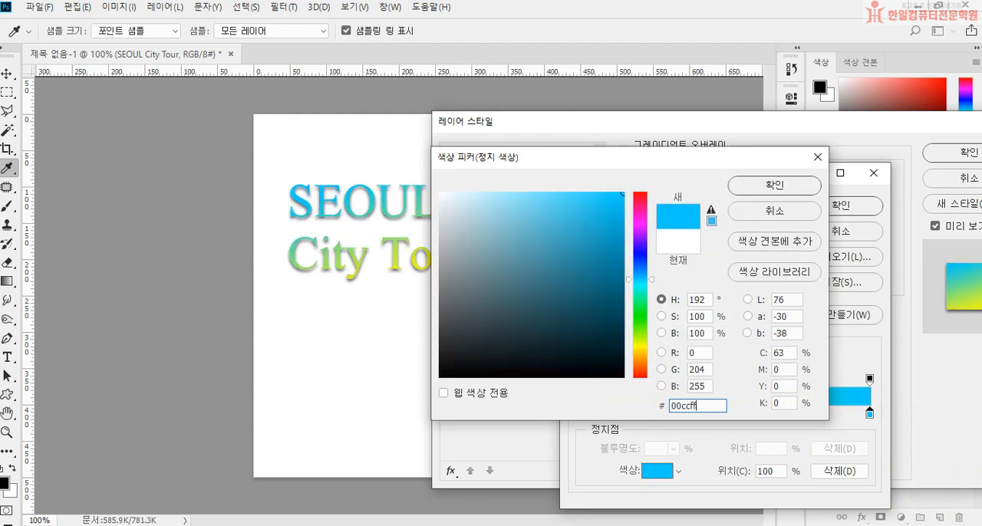
{"action": "key", "text": "Return"}
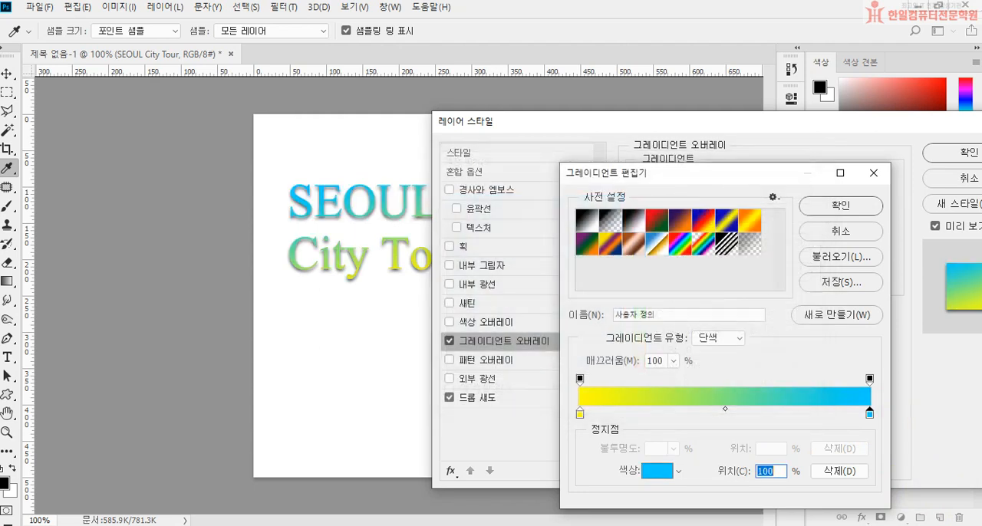
{"action": "left_click", "coordinate": [836, 205]}
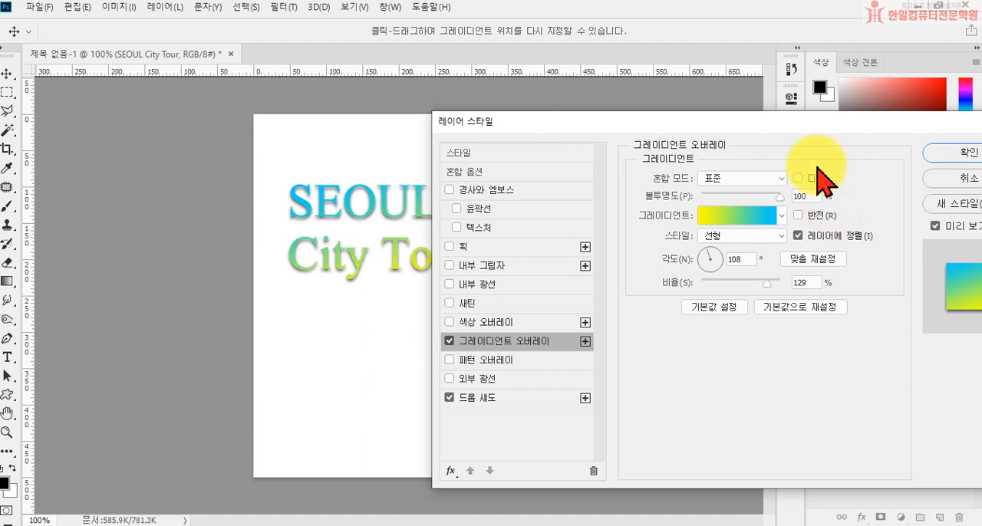
Set the gradient overlay's angle to 90° and apply the layer style.
{"action": "left_click_drag", "start_coordinate": [757, 123], "coordinate": [664, 320]}
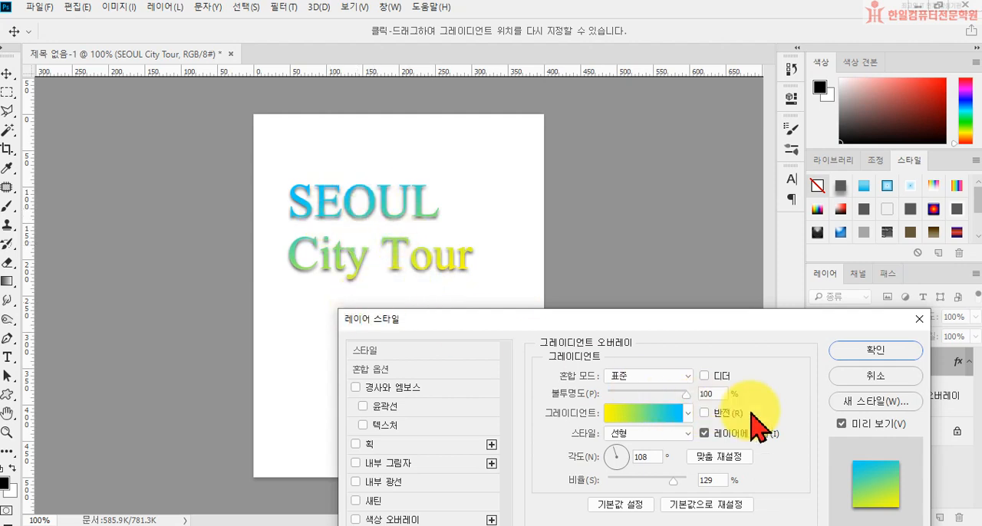
{"action": "double_click", "coordinate": [646, 457]}
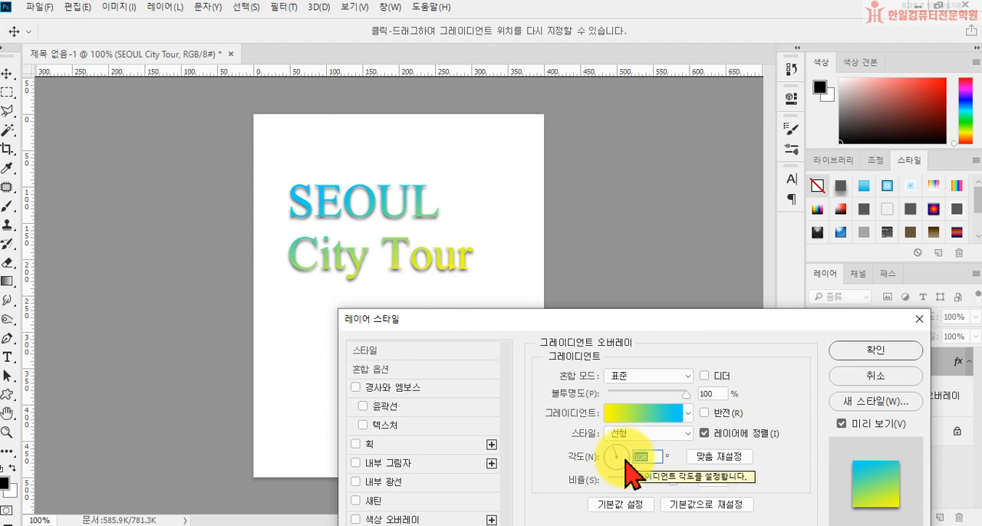
{"action": "type", "text": "0"}
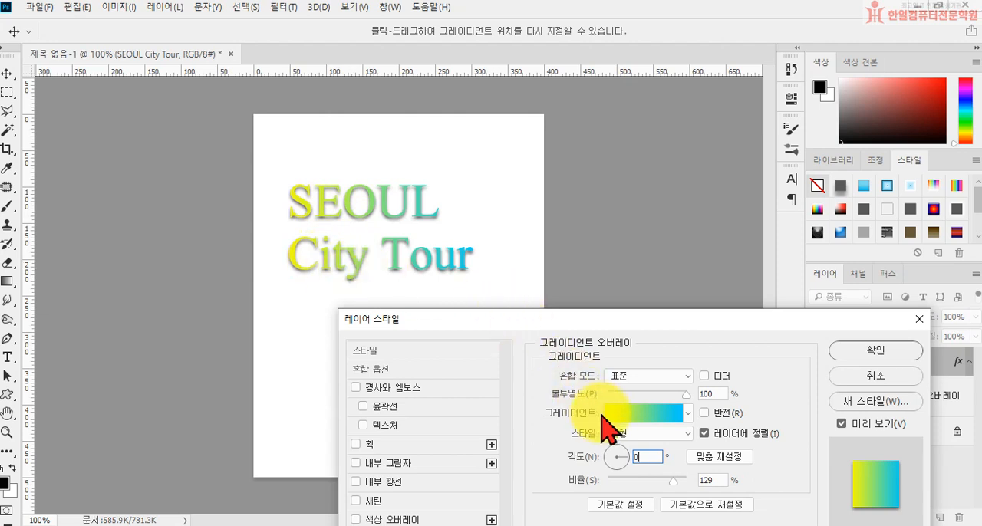
{"action": "type", "text": "9"}
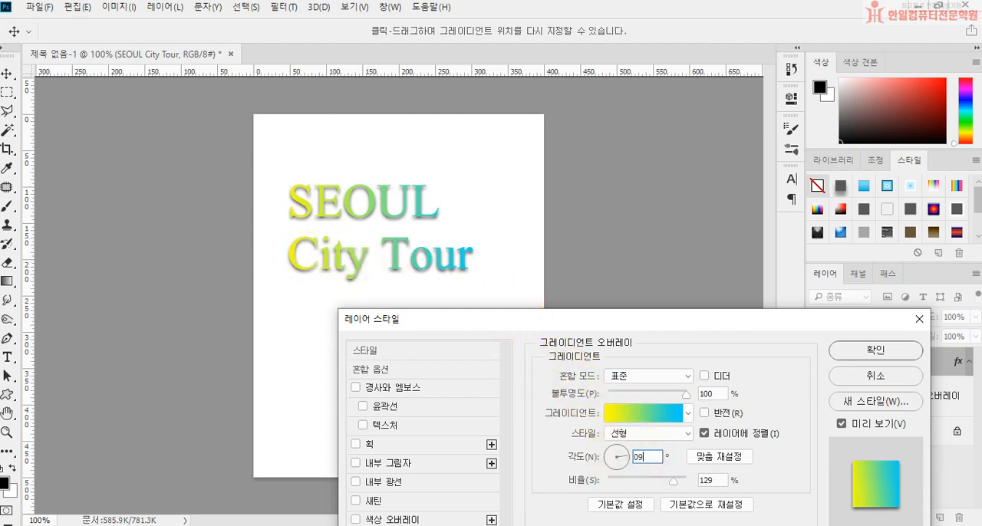
{"action": "type", "text": "0"}
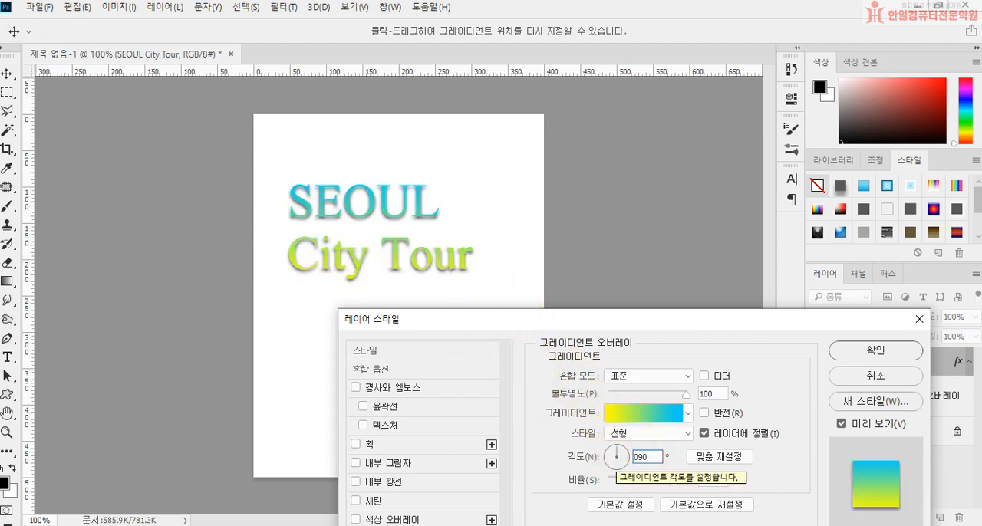
{"action": "left_click_drag", "start_coordinate": [651, 321], "coordinate": [657, 294]}
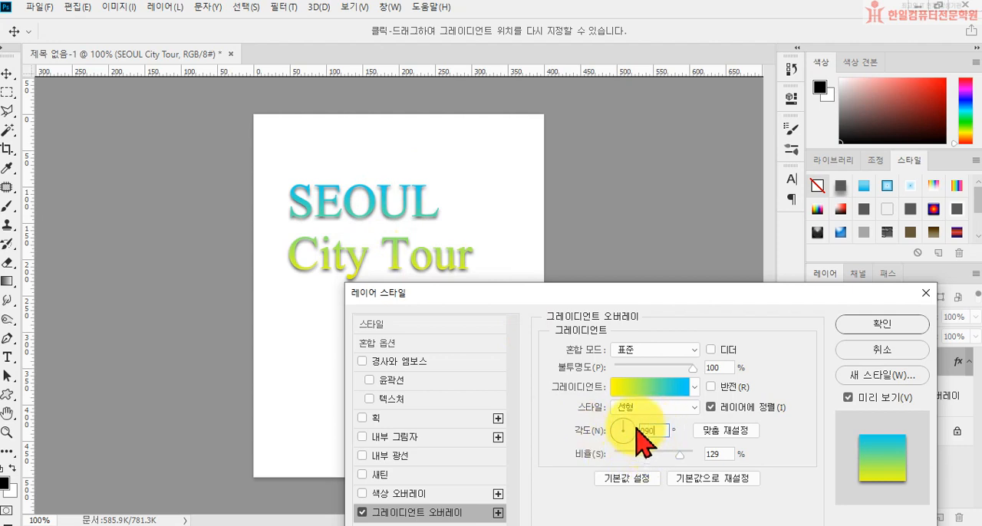
{"action": "left_click", "coordinate": [874, 324]}
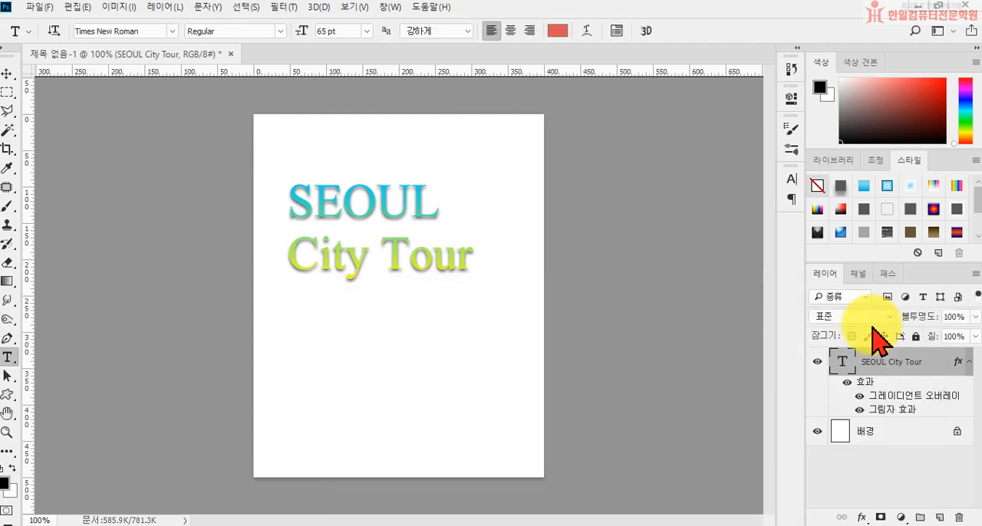
Warp the text with the horizontal Rise (상승) style and a bend of +22%.
{"action": "left_click", "coordinate": [585, 31]}
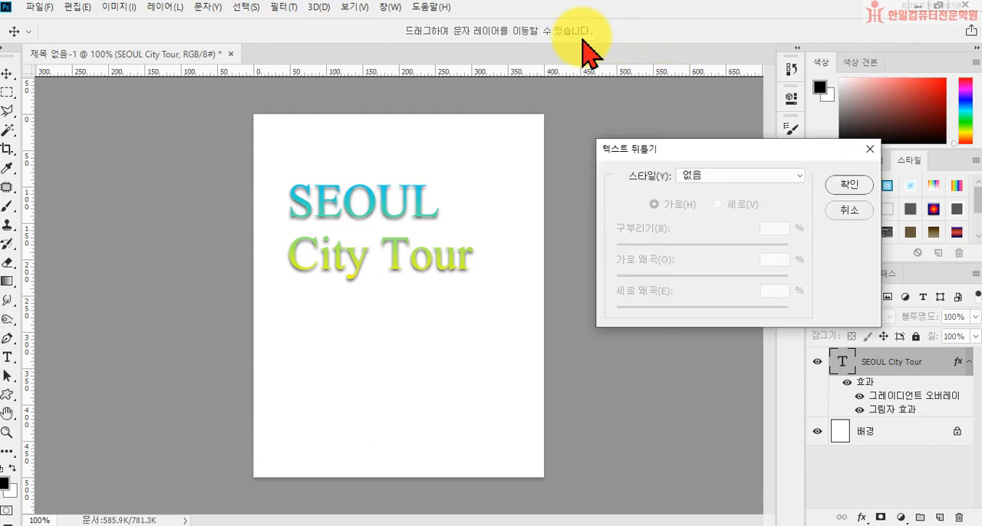
{"action": "left_click", "coordinate": [706, 178]}
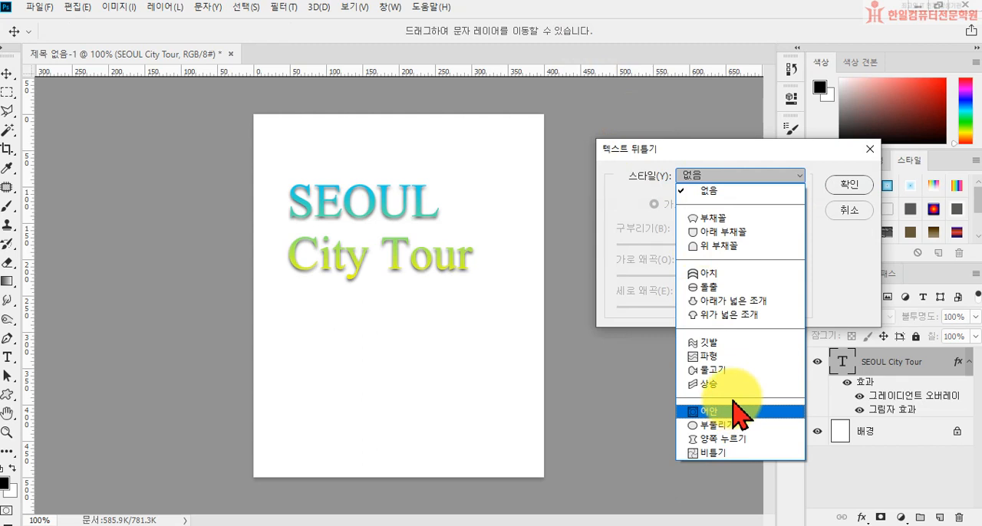
{"action": "left_click", "coordinate": [730, 387]}
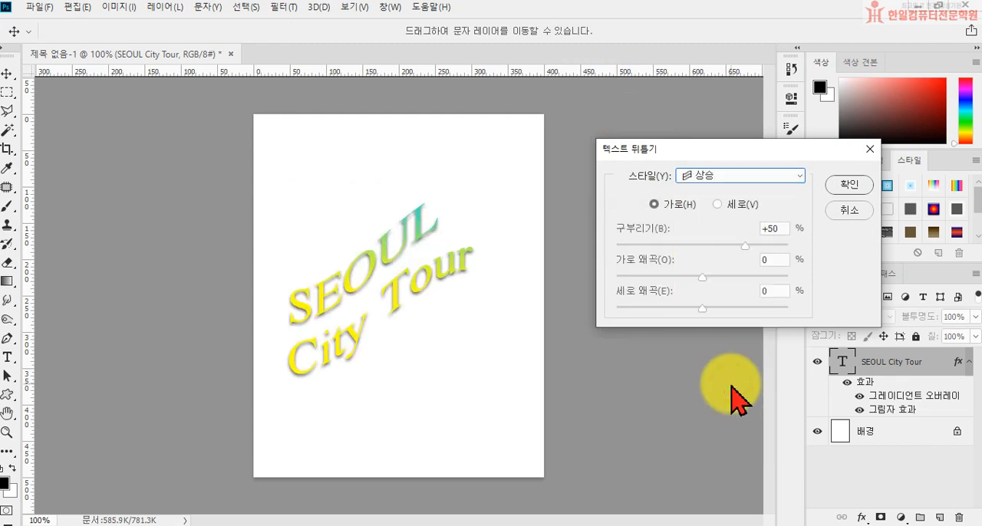
{"action": "left_click", "coordinate": [724, 245]}
{"action": "left_click_drag", "start_coordinate": [723, 245], "coordinate": [720, 247]}
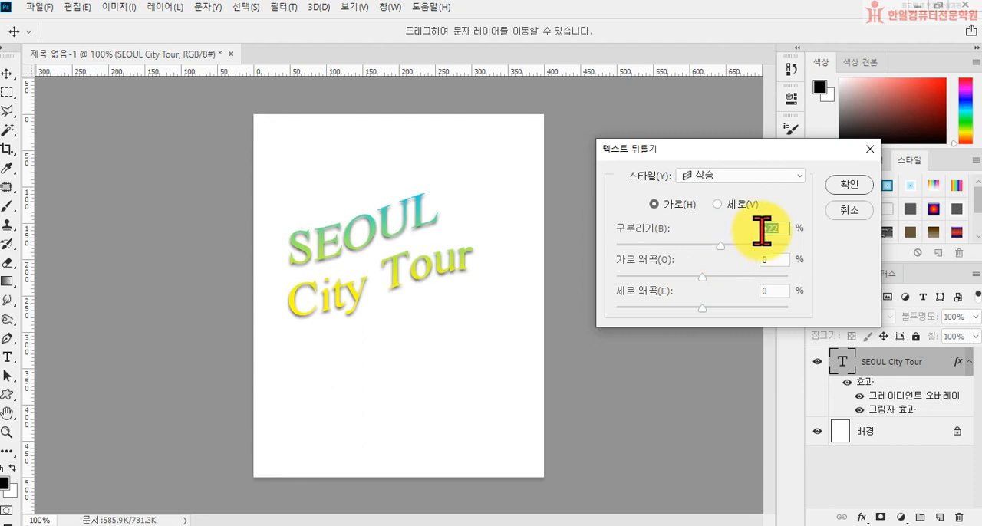
{"action": "left_click", "coordinate": [844, 185]}
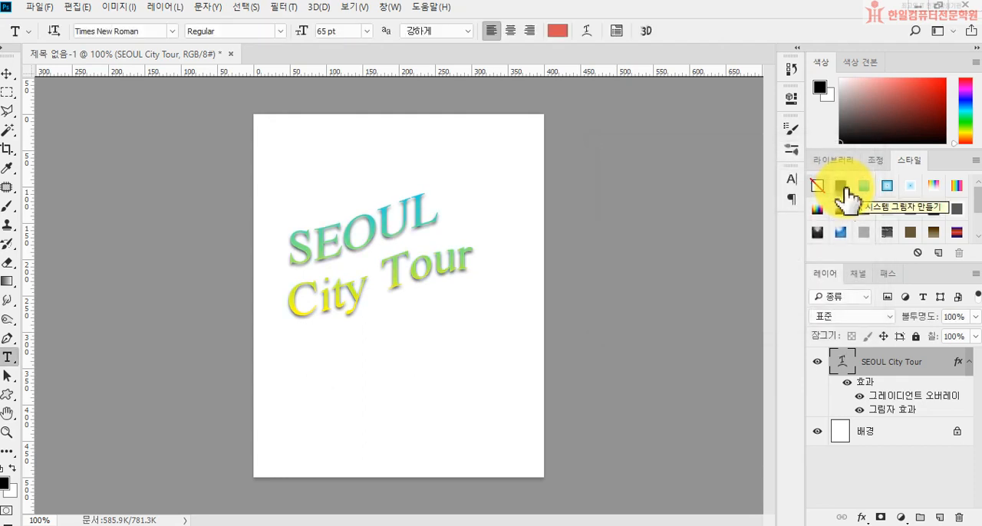
Move the warped text slightly up on the canvas and close the document without saving.
{"action": "left_click", "coordinate": [7, 73]}
{"action": "left_click_drag", "start_coordinate": [337, 244], "coordinate": [338, 205]}
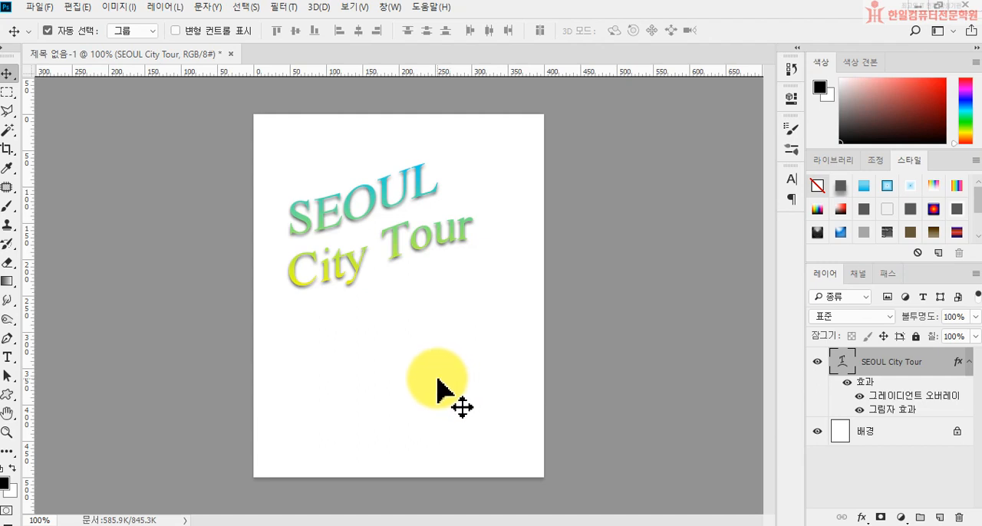
{"action": "left_click", "coordinate": [229, 54]}
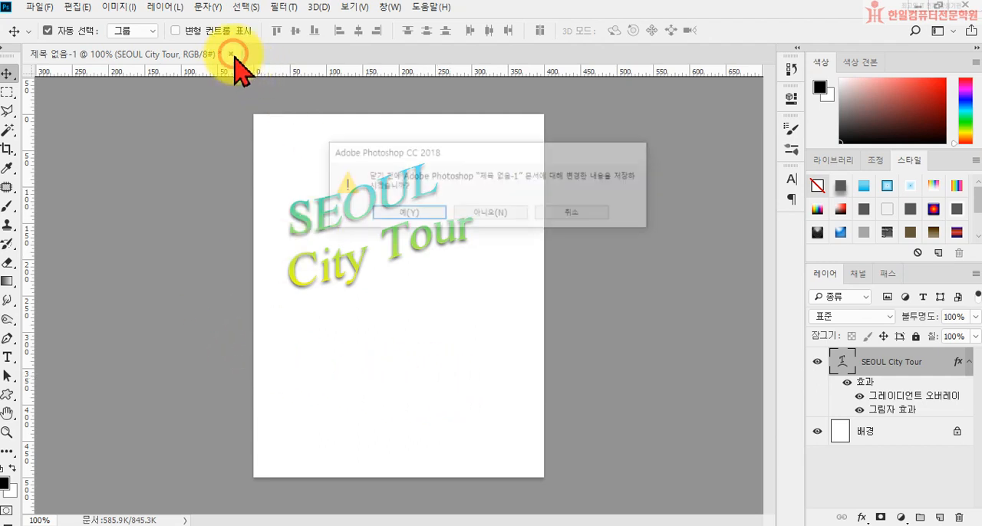
{"action": "left_click", "coordinate": [480, 212]}
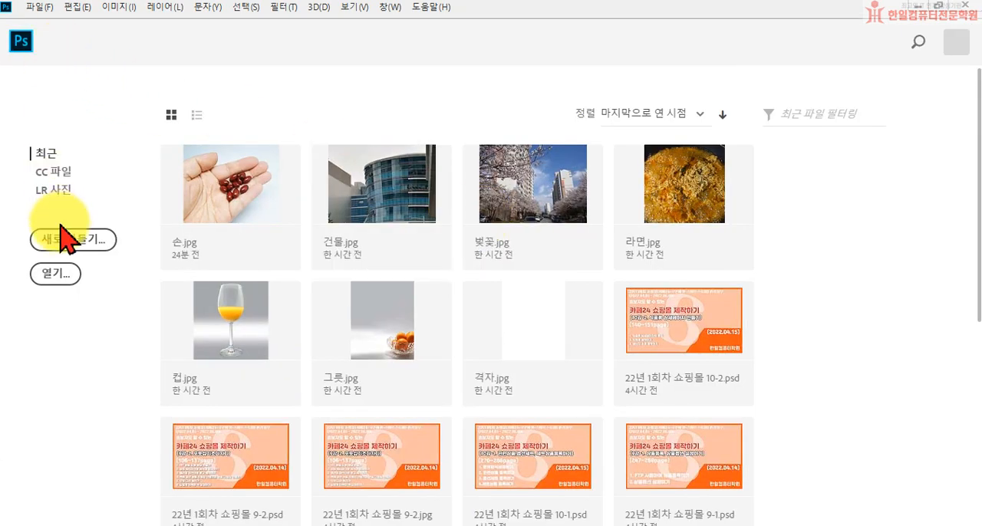
Open the images 튤립.jpg and 풍차.jpg together from the [1권] 시험별 문항 익히기 folder.
{"action": "left_click", "coordinate": [54, 274]}
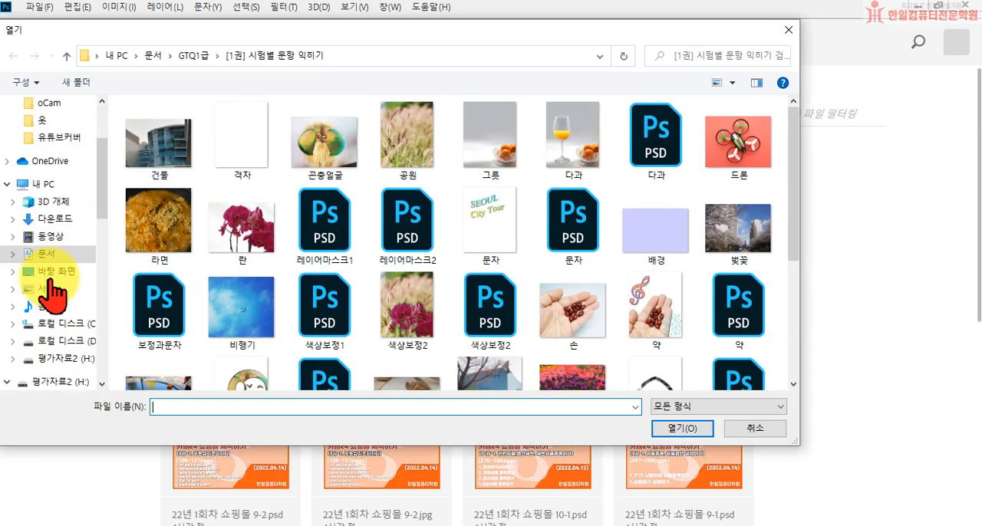
{"action": "scroll", "coordinate": [521, 295], "scroll_direction": "down", "scroll_amount": 2}
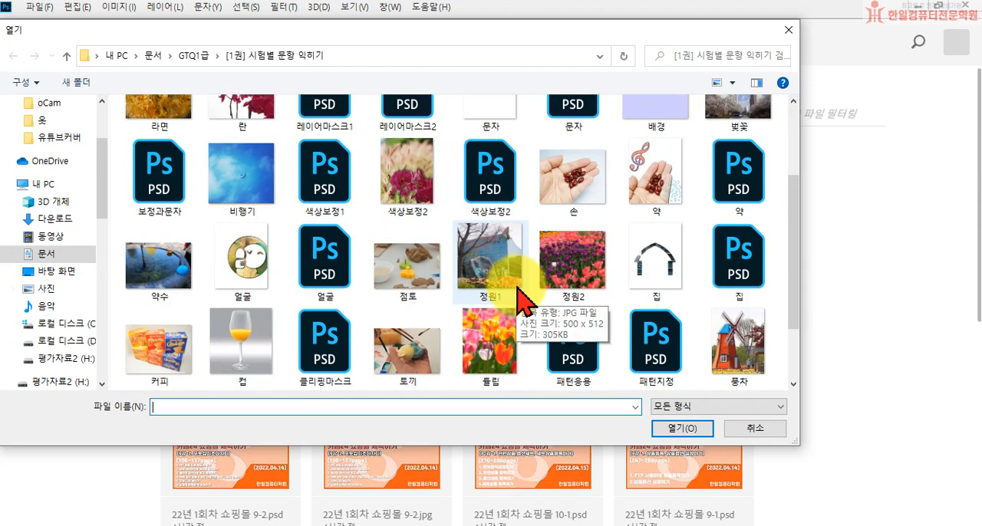
{"action": "left_click", "coordinate": [746, 357]}
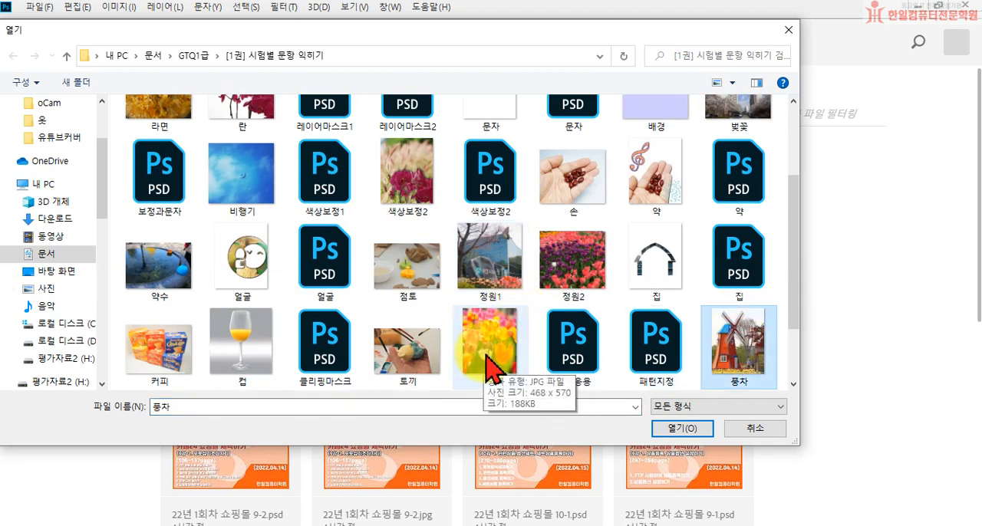
{"action": "left_click", "coordinate": [486, 355], "text": "ctrl"}
{"action": "left_click", "coordinate": [674, 430]}
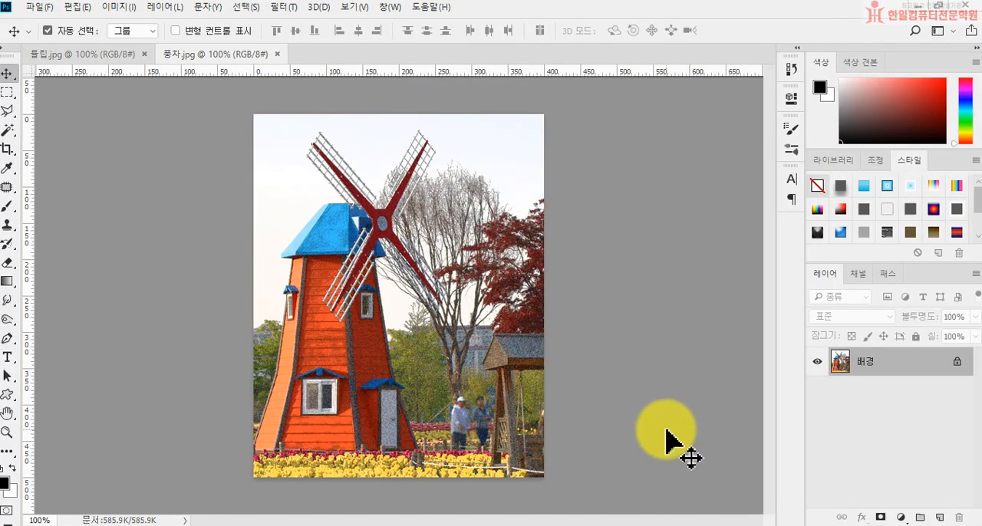
In 튤립.jpg, trace the stem's left edge and the left side and top of the central yellow-red tulip with the Pen tool in Path mode.
{"action": "left_click", "coordinate": [86, 55]}
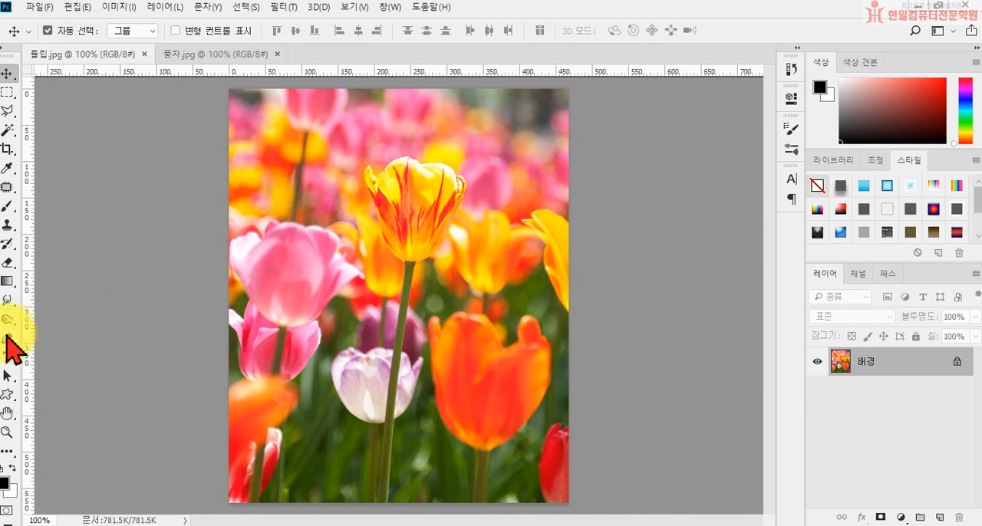
{"action": "left_click", "coordinate": [6, 339]}
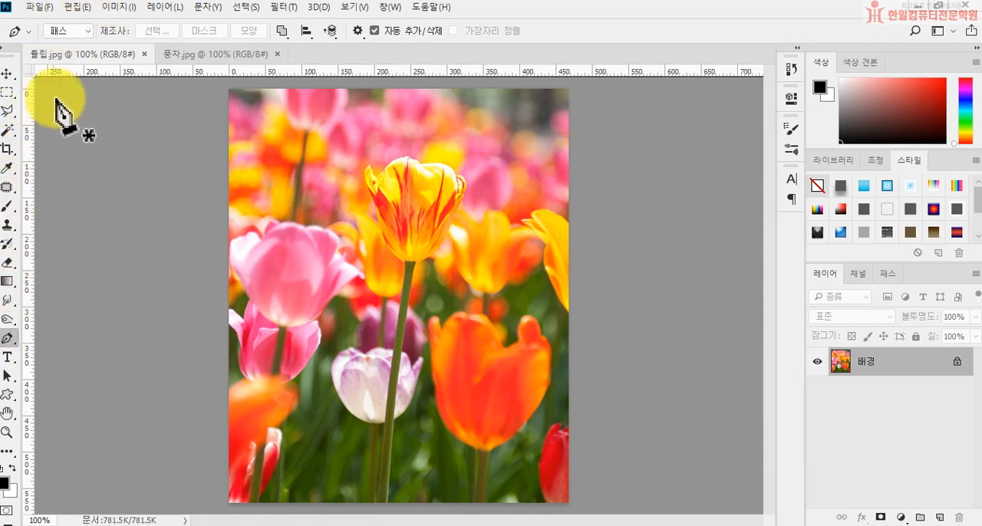
{"action": "left_click", "coordinate": [89, 31]}
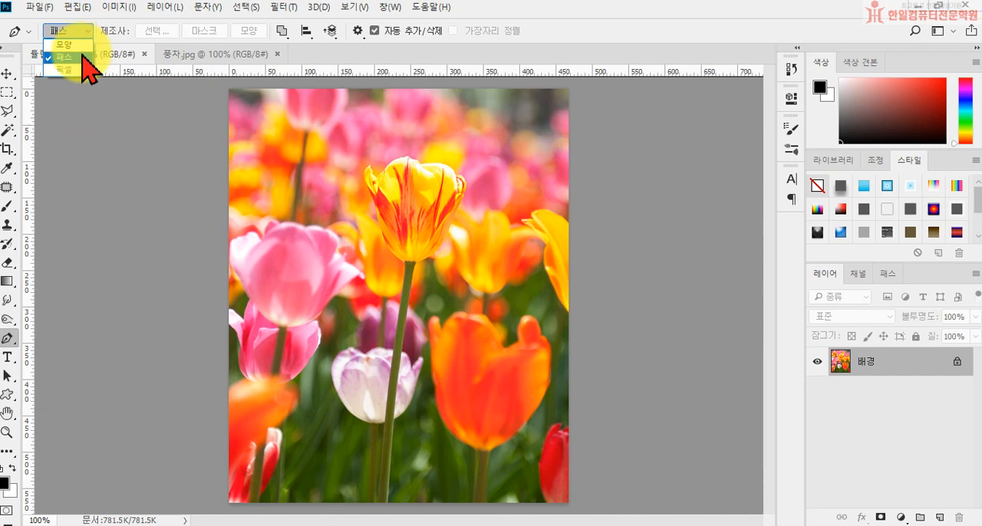
{"action": "left_click", "coordinate": [80, 54]}
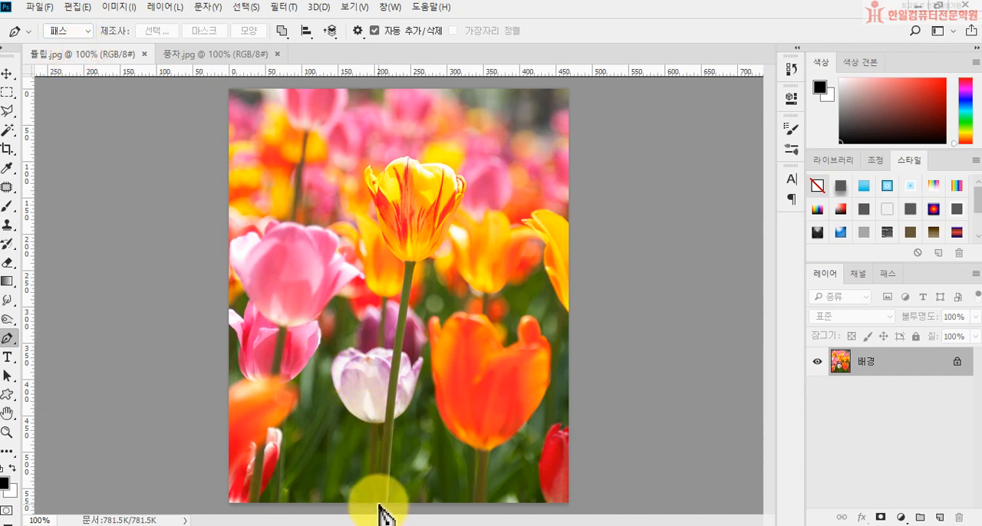
{"action": "left_click_drag", "start_coordinate": [378, 503], "coordinate": [398, 317]}
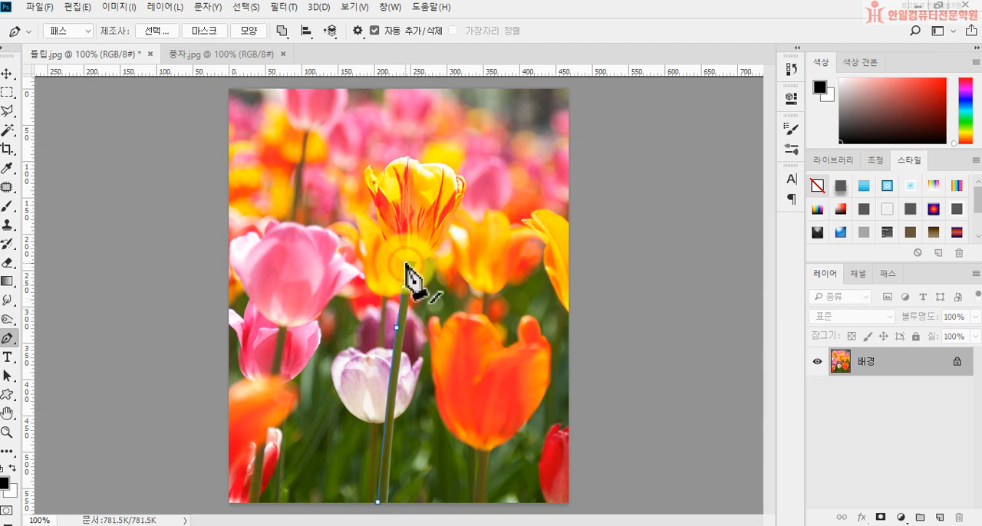
{"action": "left_click_drag", "start_coordinate": [402, 262], "coordinate": [376, 186]}
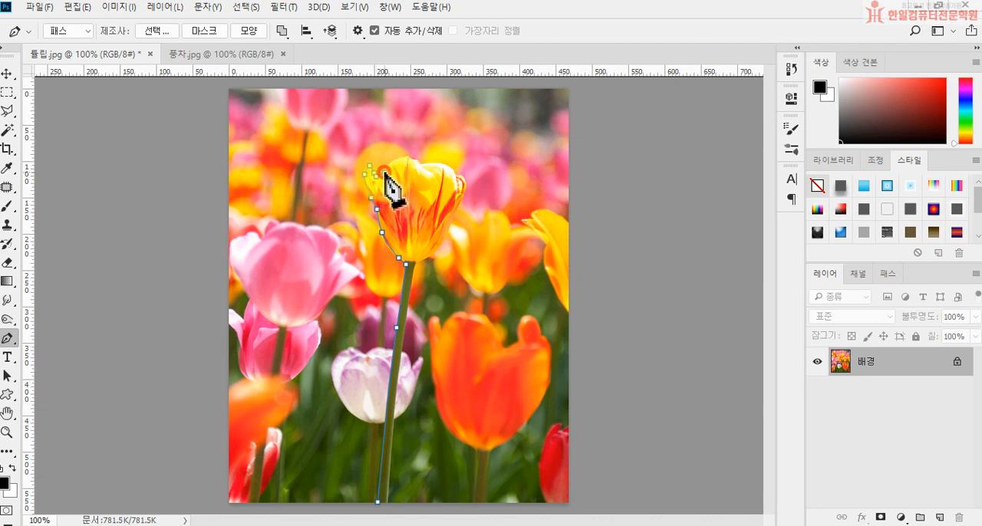
{"action": "left_click_drag", "start_coordinate": [406, 157], "coordinate": [447, 164]}
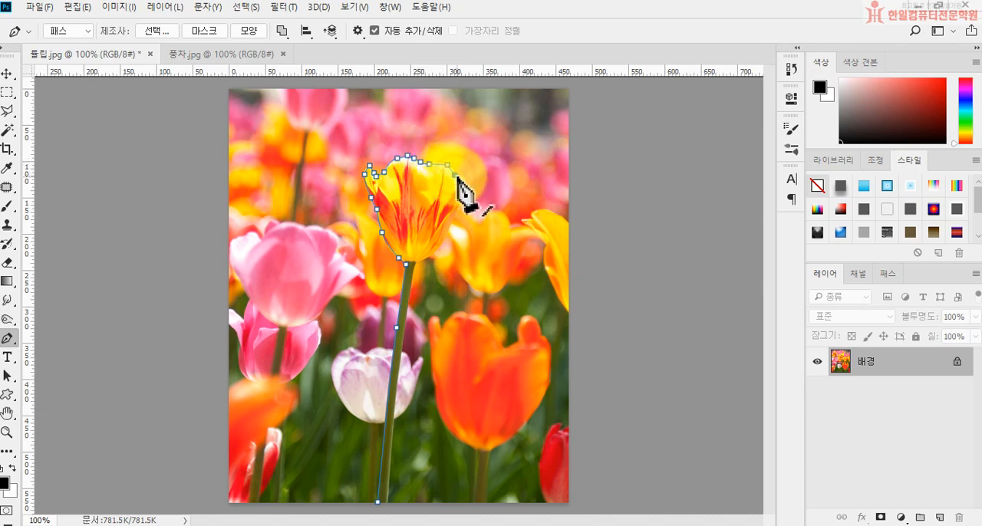
Continue the path down the right side of the blossom to where the petals meet the stem.
{"action": "left_click", "coordinate": [464, 179]}
{"action": "left_click_drag", "start_coordinate": [466, 180], "coordinate": [446, 246]}
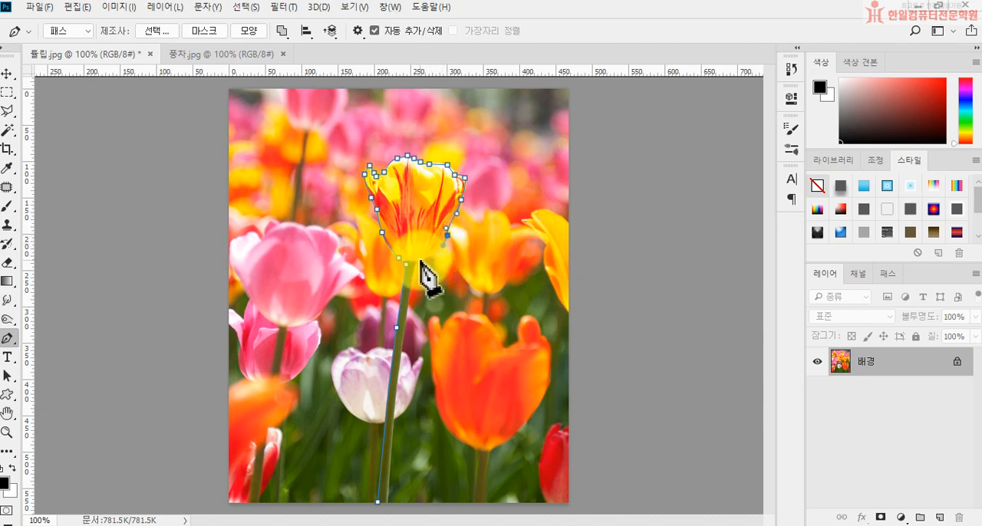
{"action": "left_click_drag", "start_coordinate": [418, 263], "coordinate": [403, 271]}
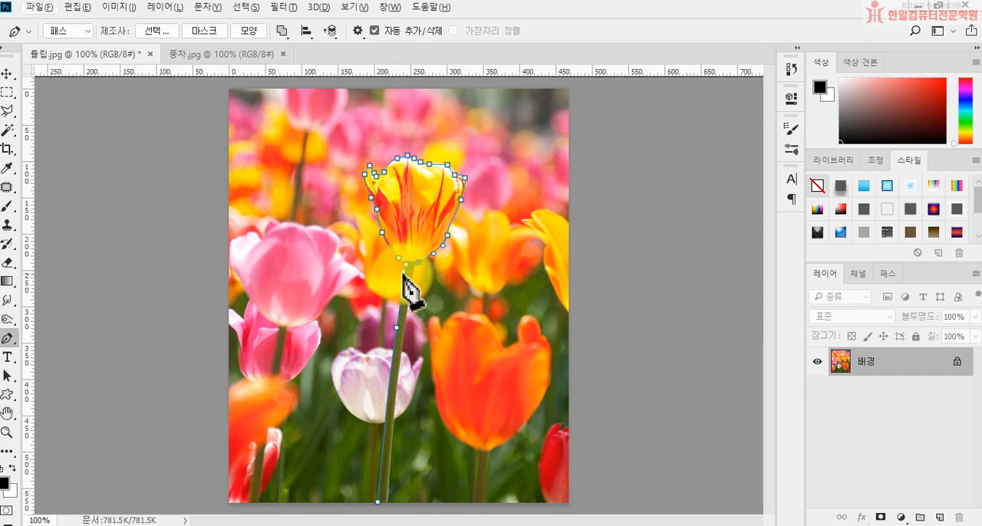
{"action": "left_click", "coordinate": [418, 263], "text": "alt"}
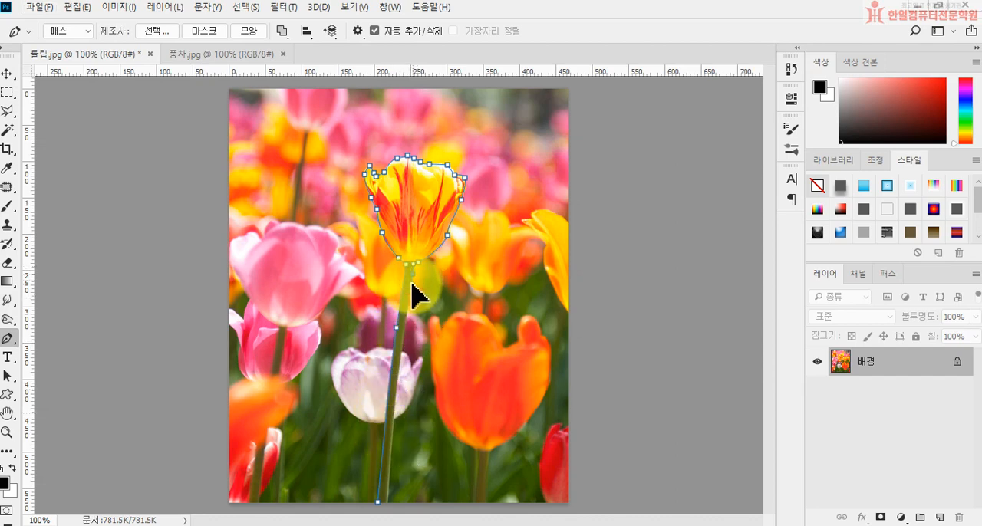
Close the path down the stem's right edge to the starting point and convert it to a selection.
{"action": "left_click_drag", "start_coordinate": [412, 283], "coordinate": [412, 285]}
{"action": "left_click_drag", "start_coordinate": [395, 418], "coordinate": [395, 439]}
{"action": "left_click_drag", "start_coordinate": [386, 485], "coordinate": [389, 502]}
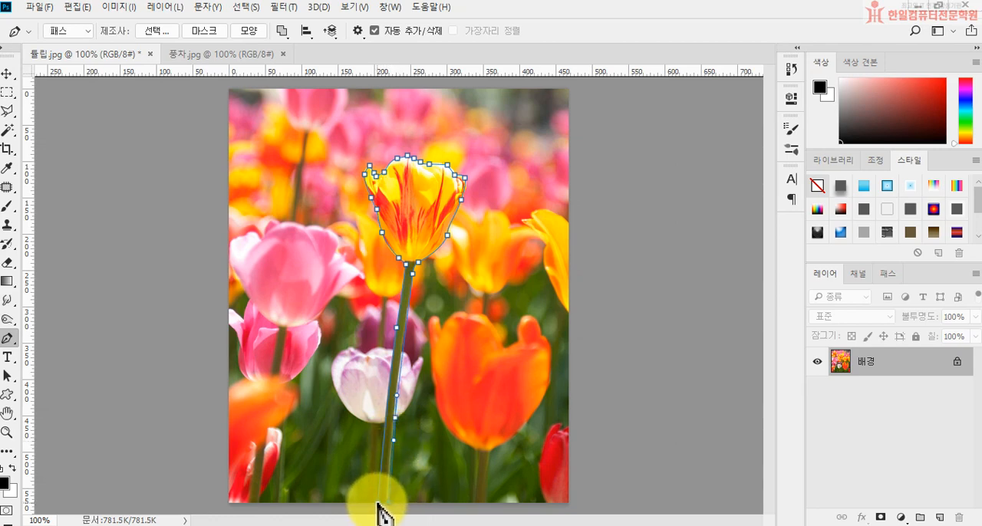
{"action": "left_click", "coordinate": [378, 503]}
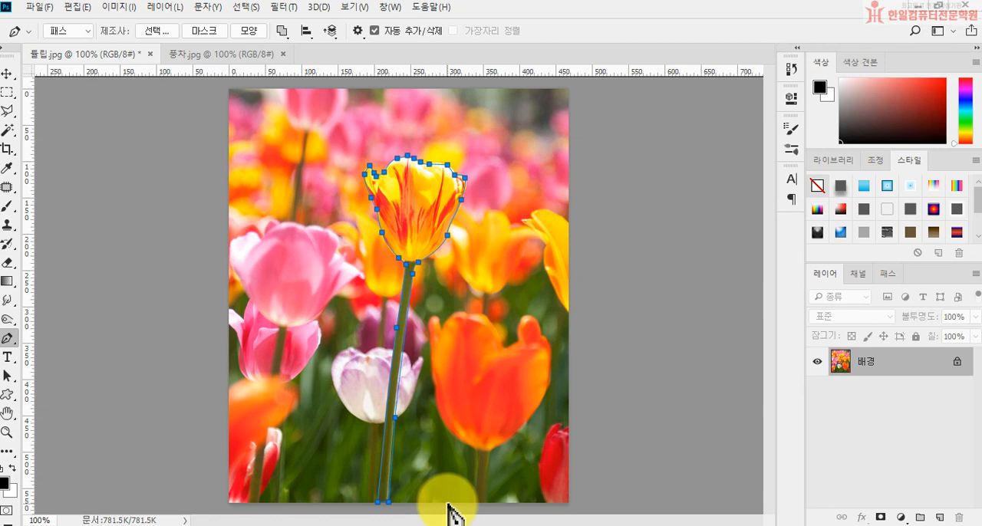
{"action": "key", "text": "ctrl+Return"}
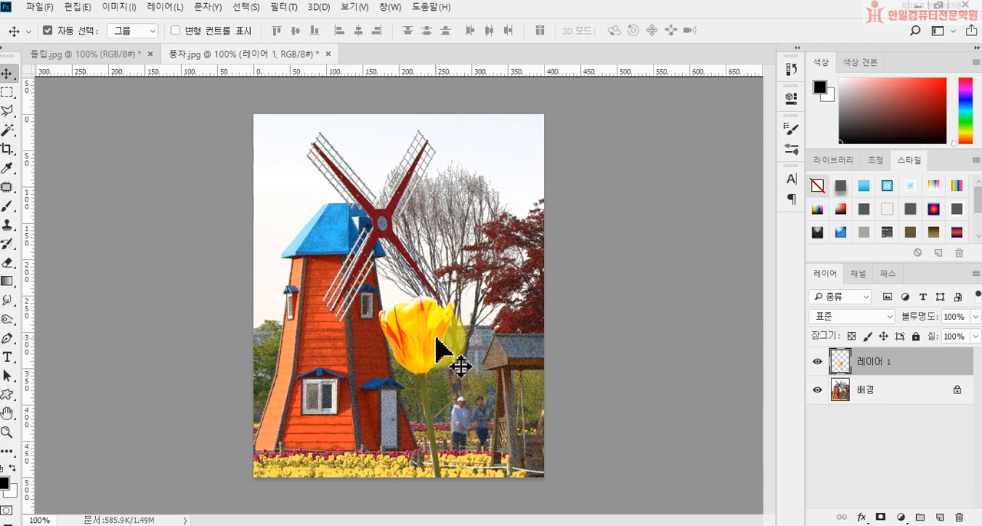
Undo the tulip placement in 풍차.jpg and bring the selected tulip over from 튤립.jpg again.
{"action": "key", "text": "ctrl+z"}
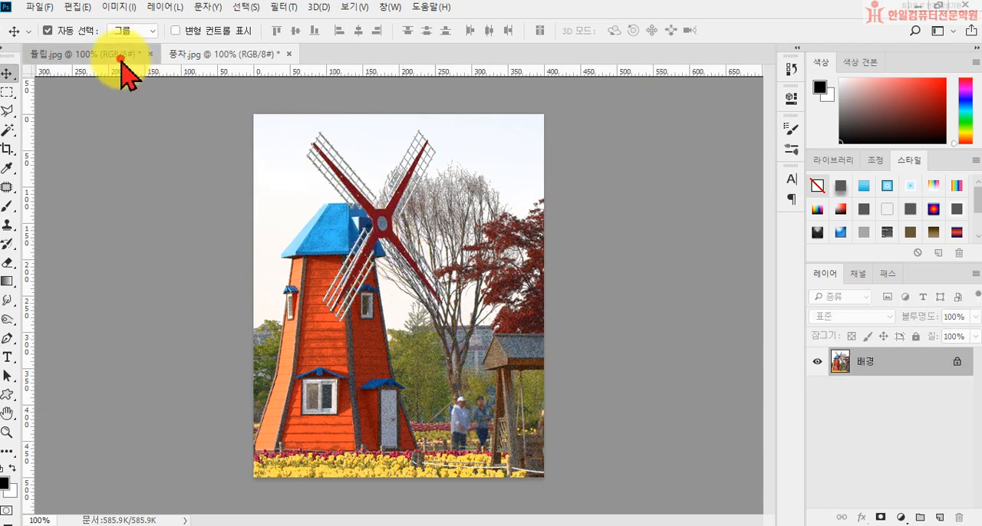
{"action": "left_click", "coordinate": [120, 58]}
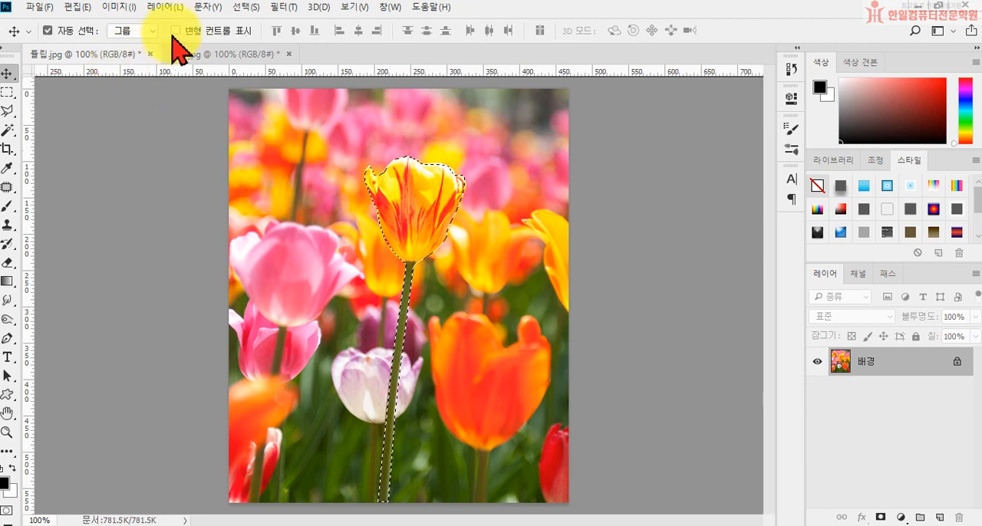
{"action": "left_click", "coordinate": [195, 54]}
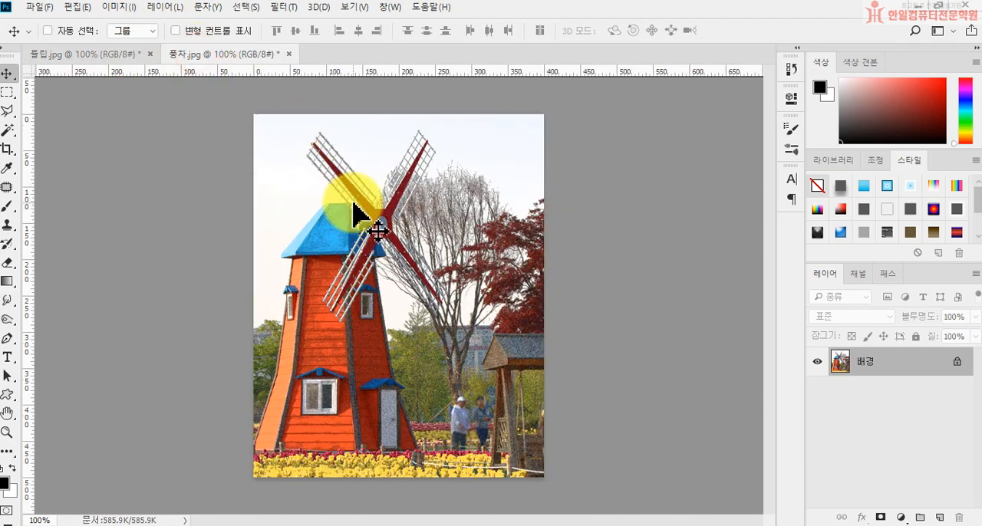
{"action": "left_click_drag", "start_coordinate": [378, 230], "coordinate": [387, 241]}
Flip the tulip horizontally, scale it to about 69%, tilt it slightly and place it beside the windmill with its stem at the image's lower edge.
{"action": "key", "text": "ctrl+t"}
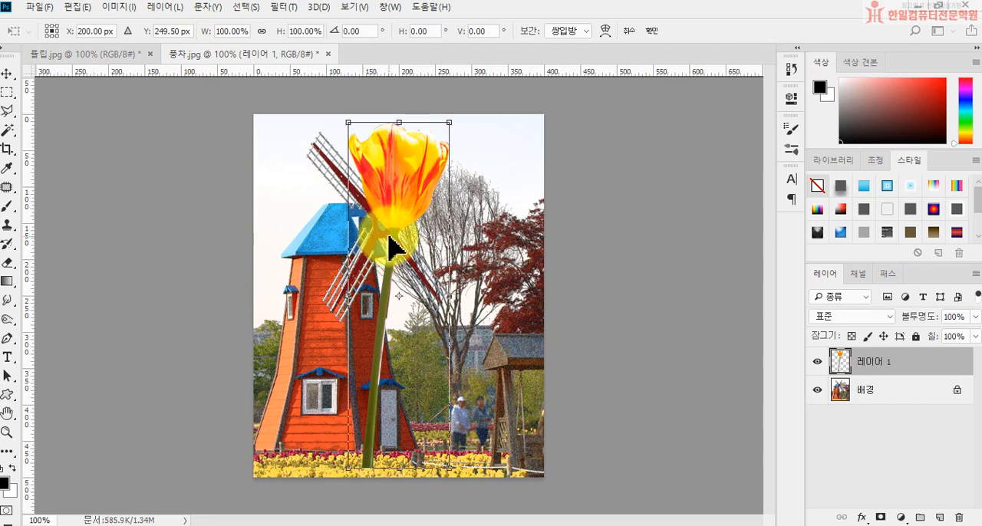
{"action": "right_click", "coordinate": [388, 238]}
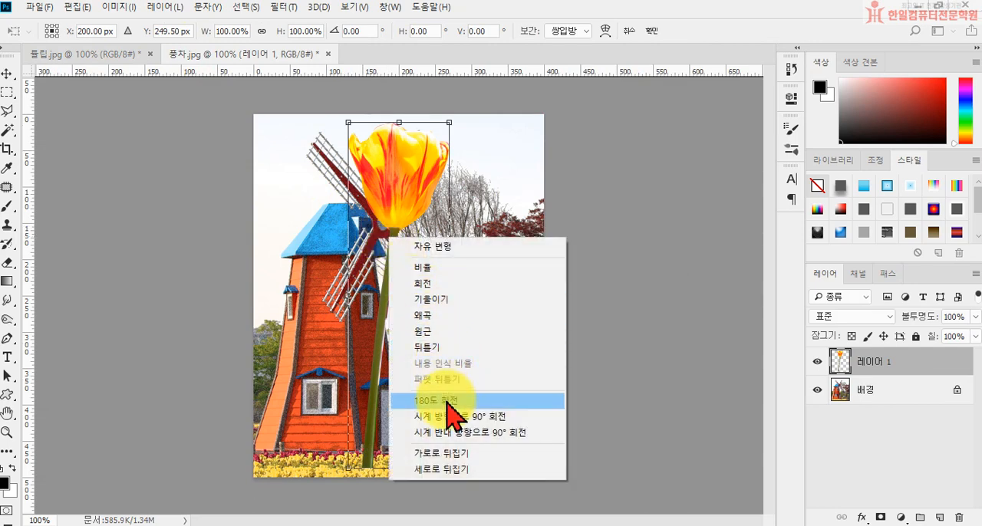
{"action": "left_click", "coordinate": [451, 454]}
{"action": "left_click_drag", "start_coordinate": [407, 235], "coordinate": [417, 323]}
{"action": "left_click_drag", "start_coordinate": [458, 208], "coordinate": [427, 314]}
{"action": "left_click_drag", "start_coordinate": [419, 355], "coordinate": [473, 296]}
{"action": "mouse_move", "coordinate": [431, 340]}
{"action": "left_mouse_down"}
{"action": "mouse_move", "coordinate": [447, 339]}
{"action": "mouse_move", "coordinate": [437, 328]}
{"action": "left_mouse_up"}
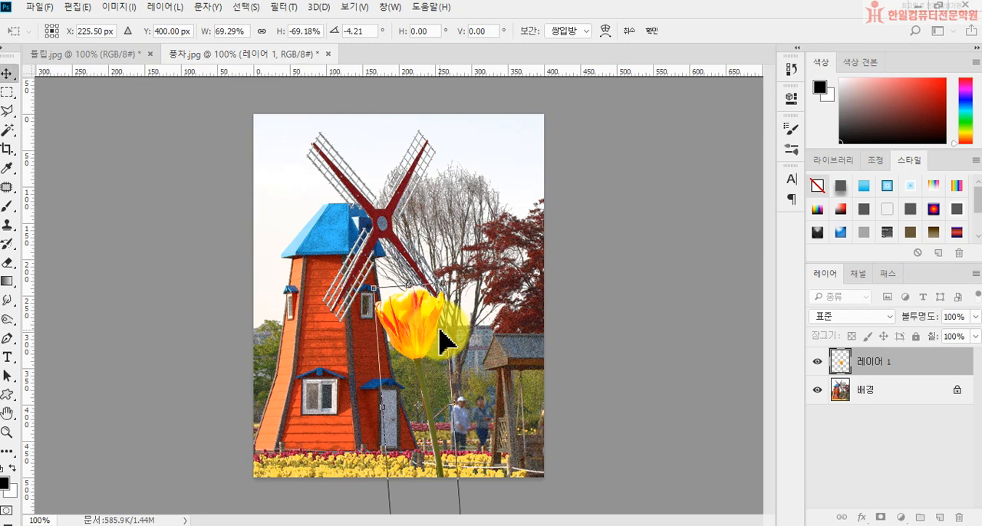
{"action": "key", "text": "Return"}
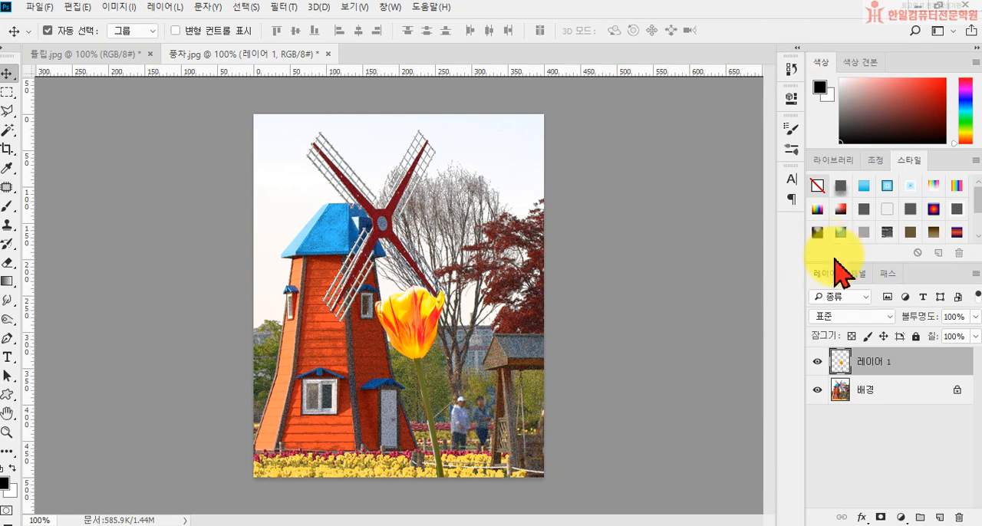
Add a Hue/Saturation (색조/채도) adjustment layer with a hue of -34 and clip it to the tulip layer.
{"action": "left_click", "coordinate": [903, 518]}
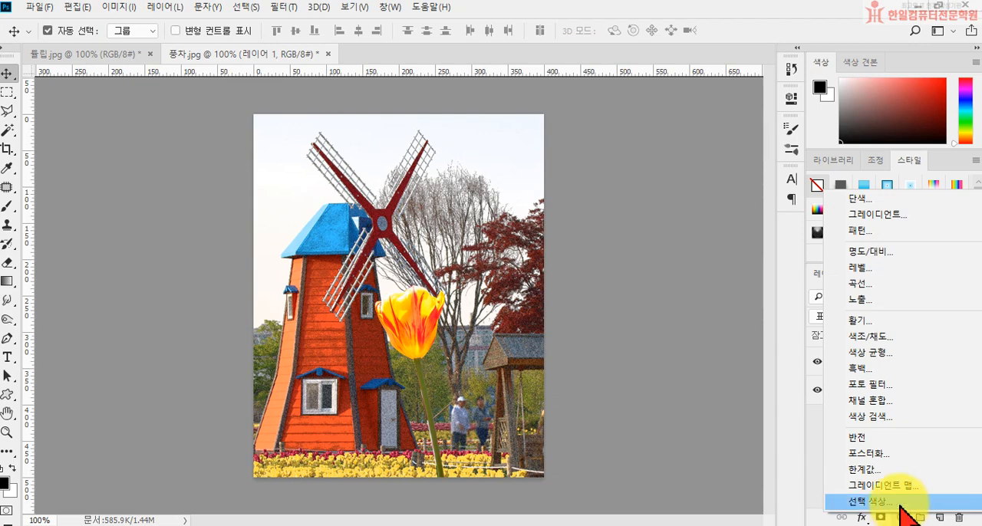
{"action": "left_click", "coordinate": [890, 339]}
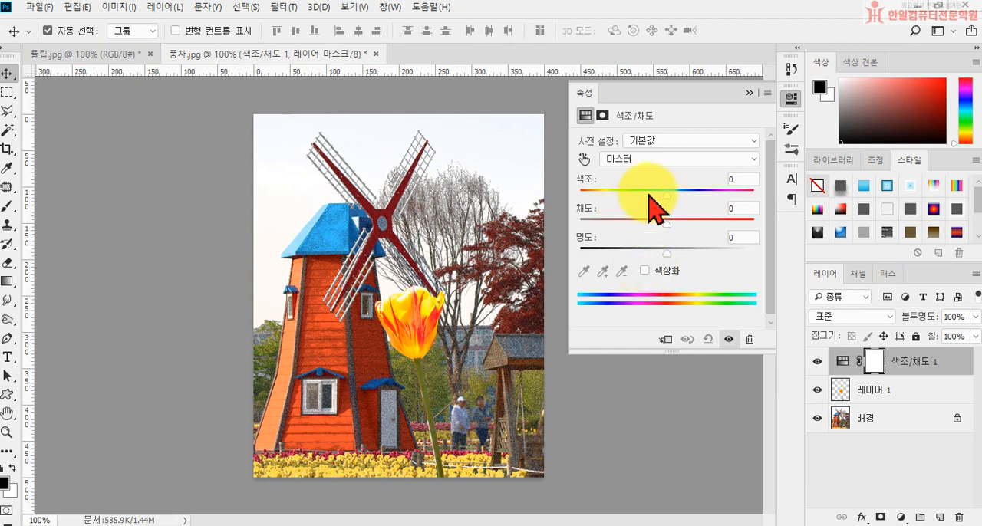
{"action": "left_click_drag", "start_coordinate": [666, 195], "coordinate": [638, 198]}
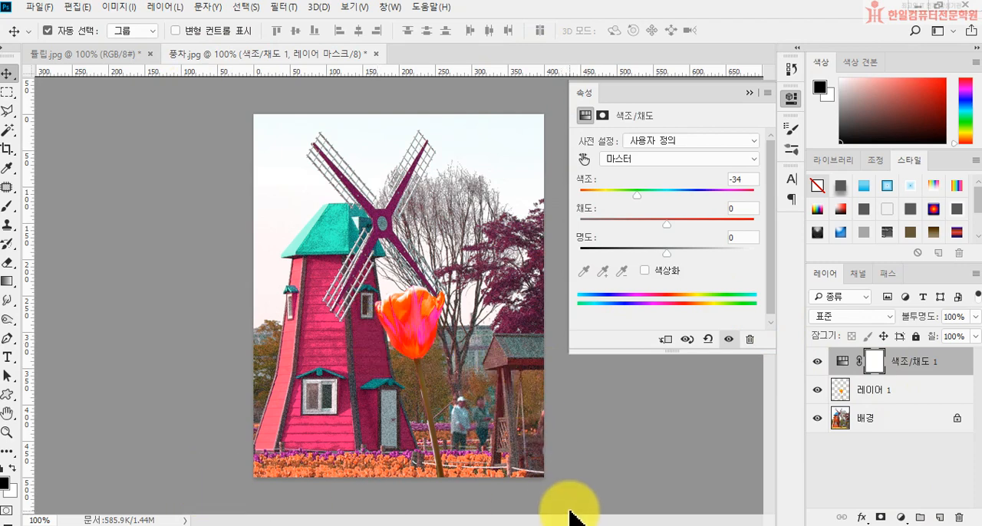
{"action": "left_click", "coordinate": [750, 95]}
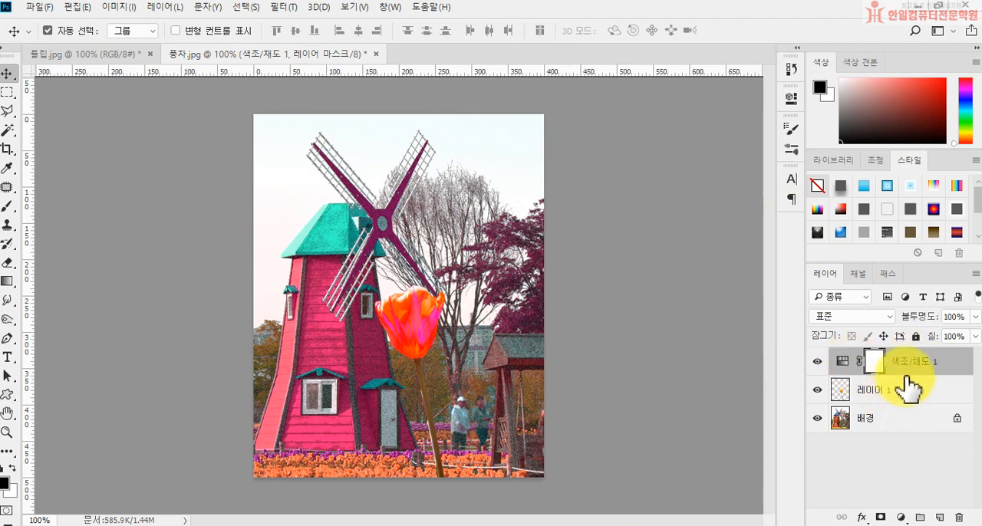
{"action": "left_click_drag", "start_coordinate": [905, 377], "coordinate": [905, 368]}
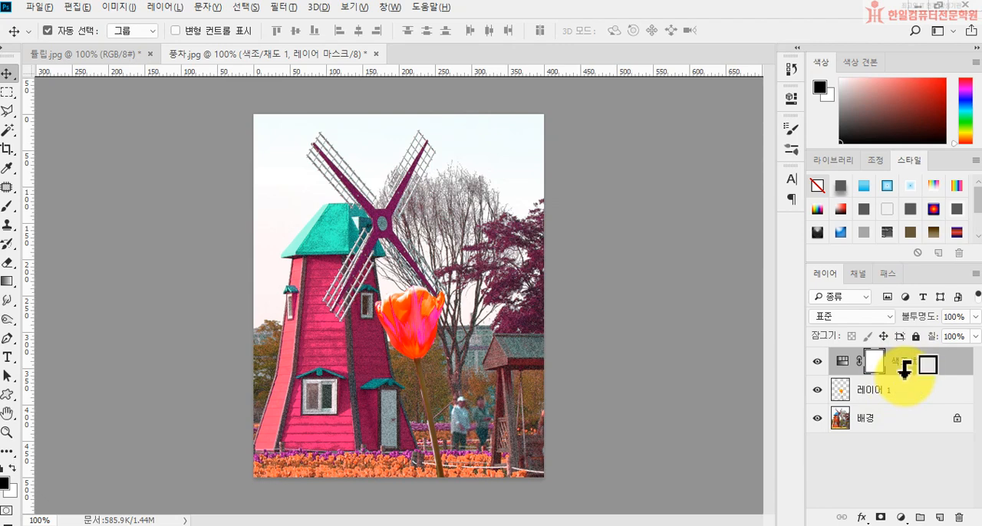
{"action": "left_click", "coordinate": [905, 371], "text": "alt"}
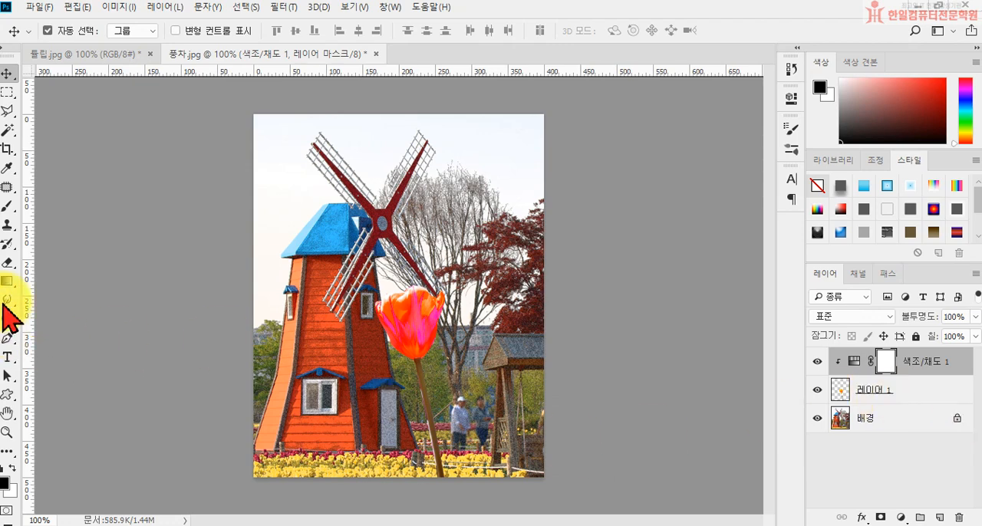
Paint black over the tulip's stem on the Hue/Saturation layer mask with an 80 px hard round brush.
{"action": "left_click", "coordinate": [7, 206]}
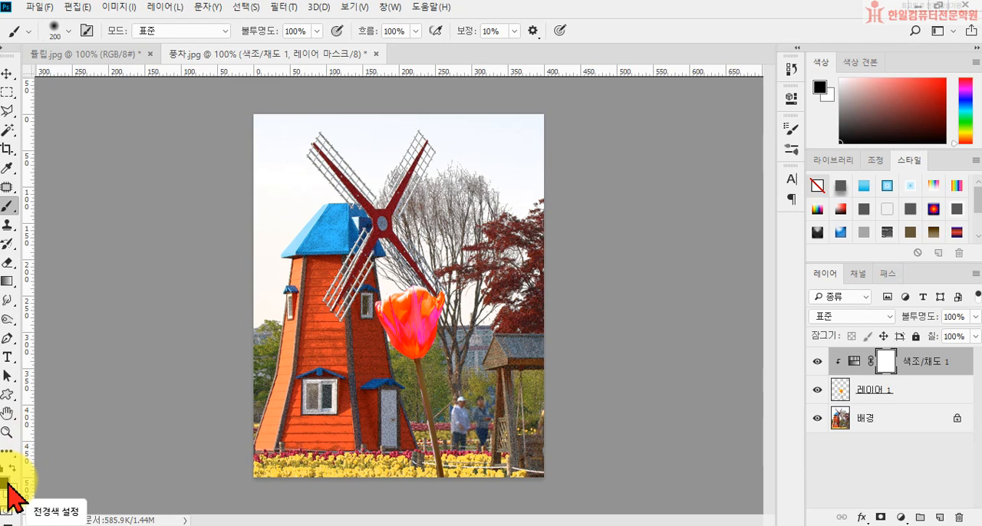
{"action": "left_click", "coordinate": [47, 31]}
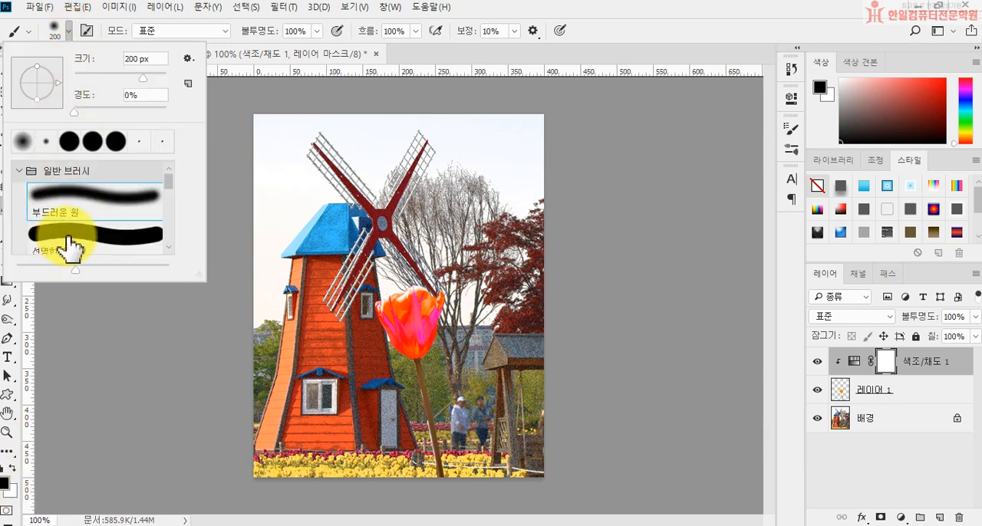
{"action": "left_click", "coordinate": [34, 237]}
{"action": "left_click", "coordinate": [600, 29]}
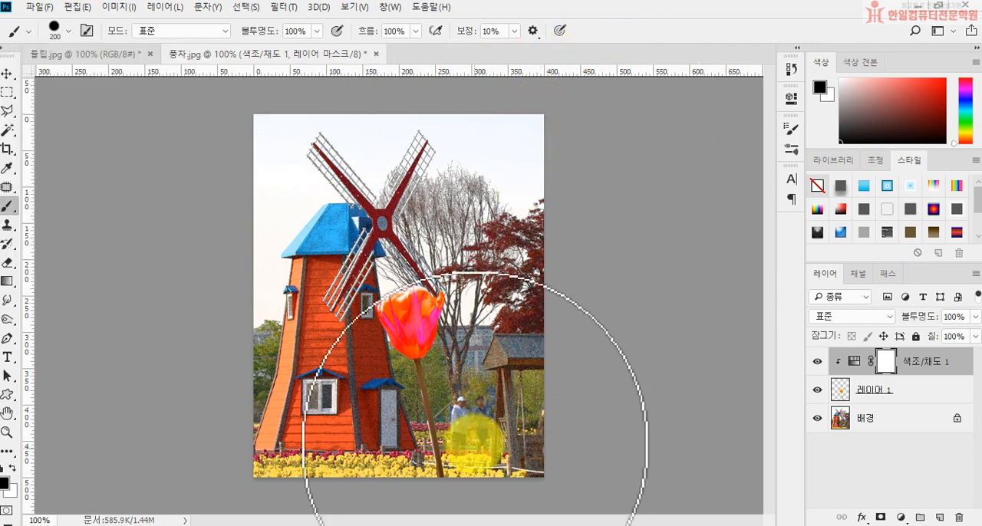
{"action": "key", "text": "bracketleft"}
{"action": "key", "text": "bracketleft"}
{"action": "key", "text": "bracketleft"}
{"action": "key", "text": "bracketleft"}
{"action": "key", "text": "bracketleft"}
{"action": "key", "text": "bracketleft"}
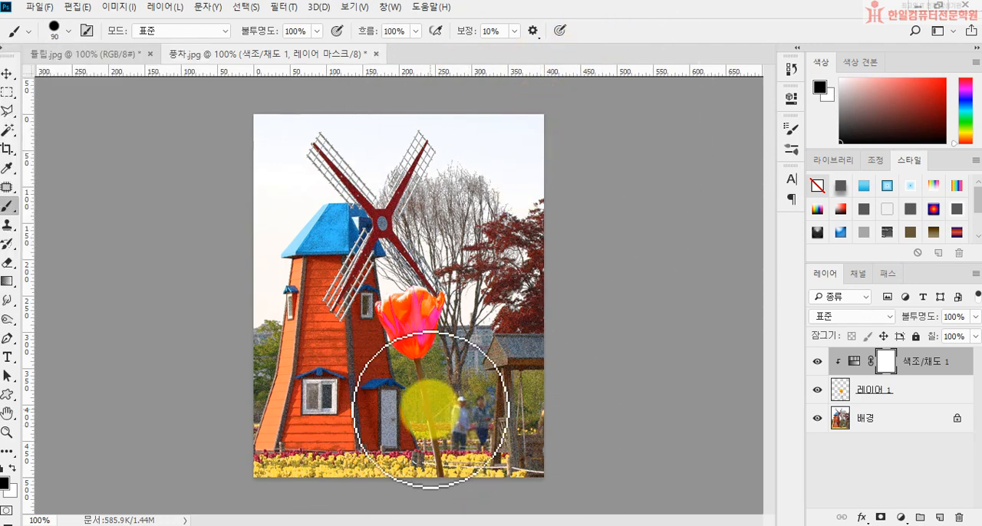
{"action": "left_click_drag", "start_coordinate": [421, 384], "coordinate": [451, 495]}
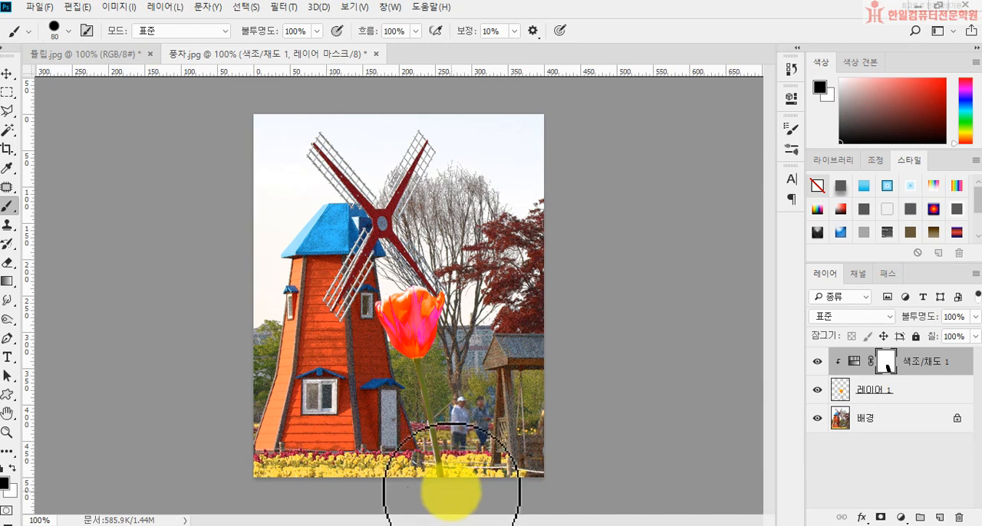